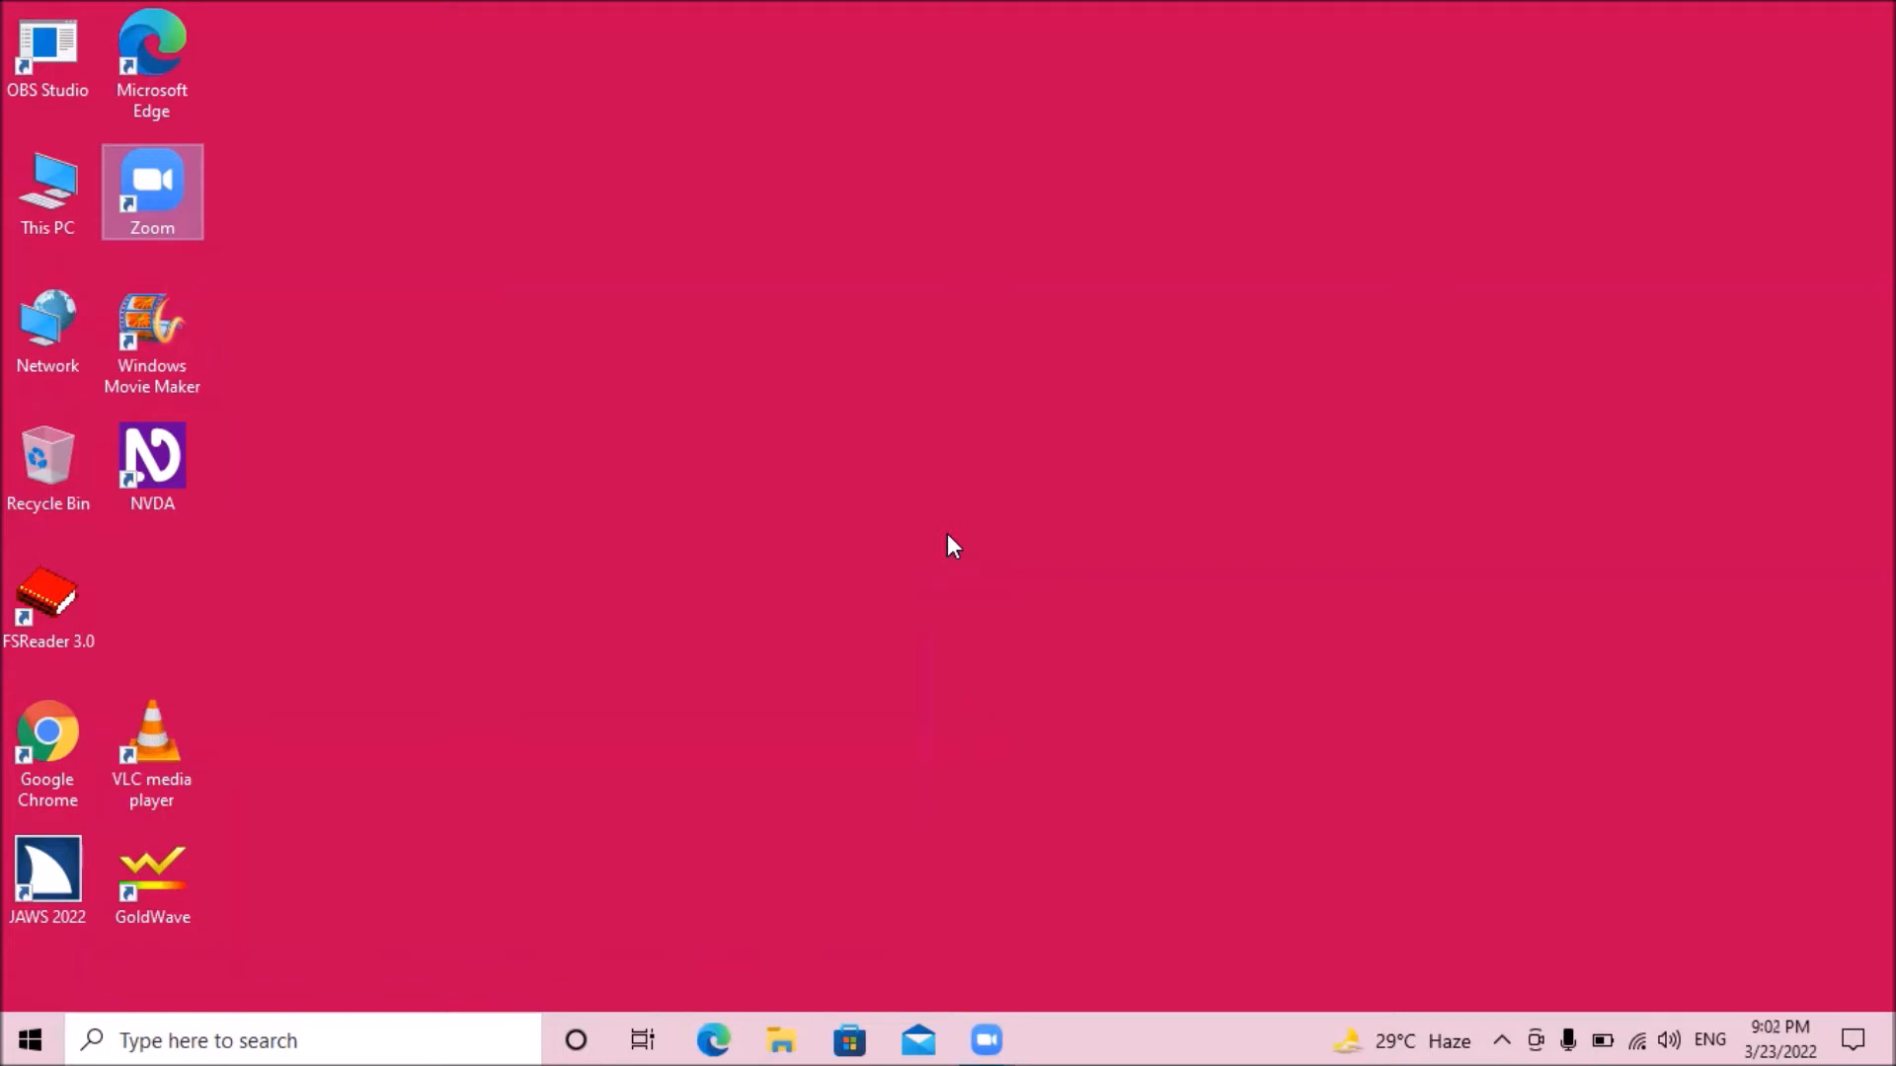
- Launch Google Chrome from the desktop and open drive.google.com
key(Down)
key(Up)
key(g)
key(g)
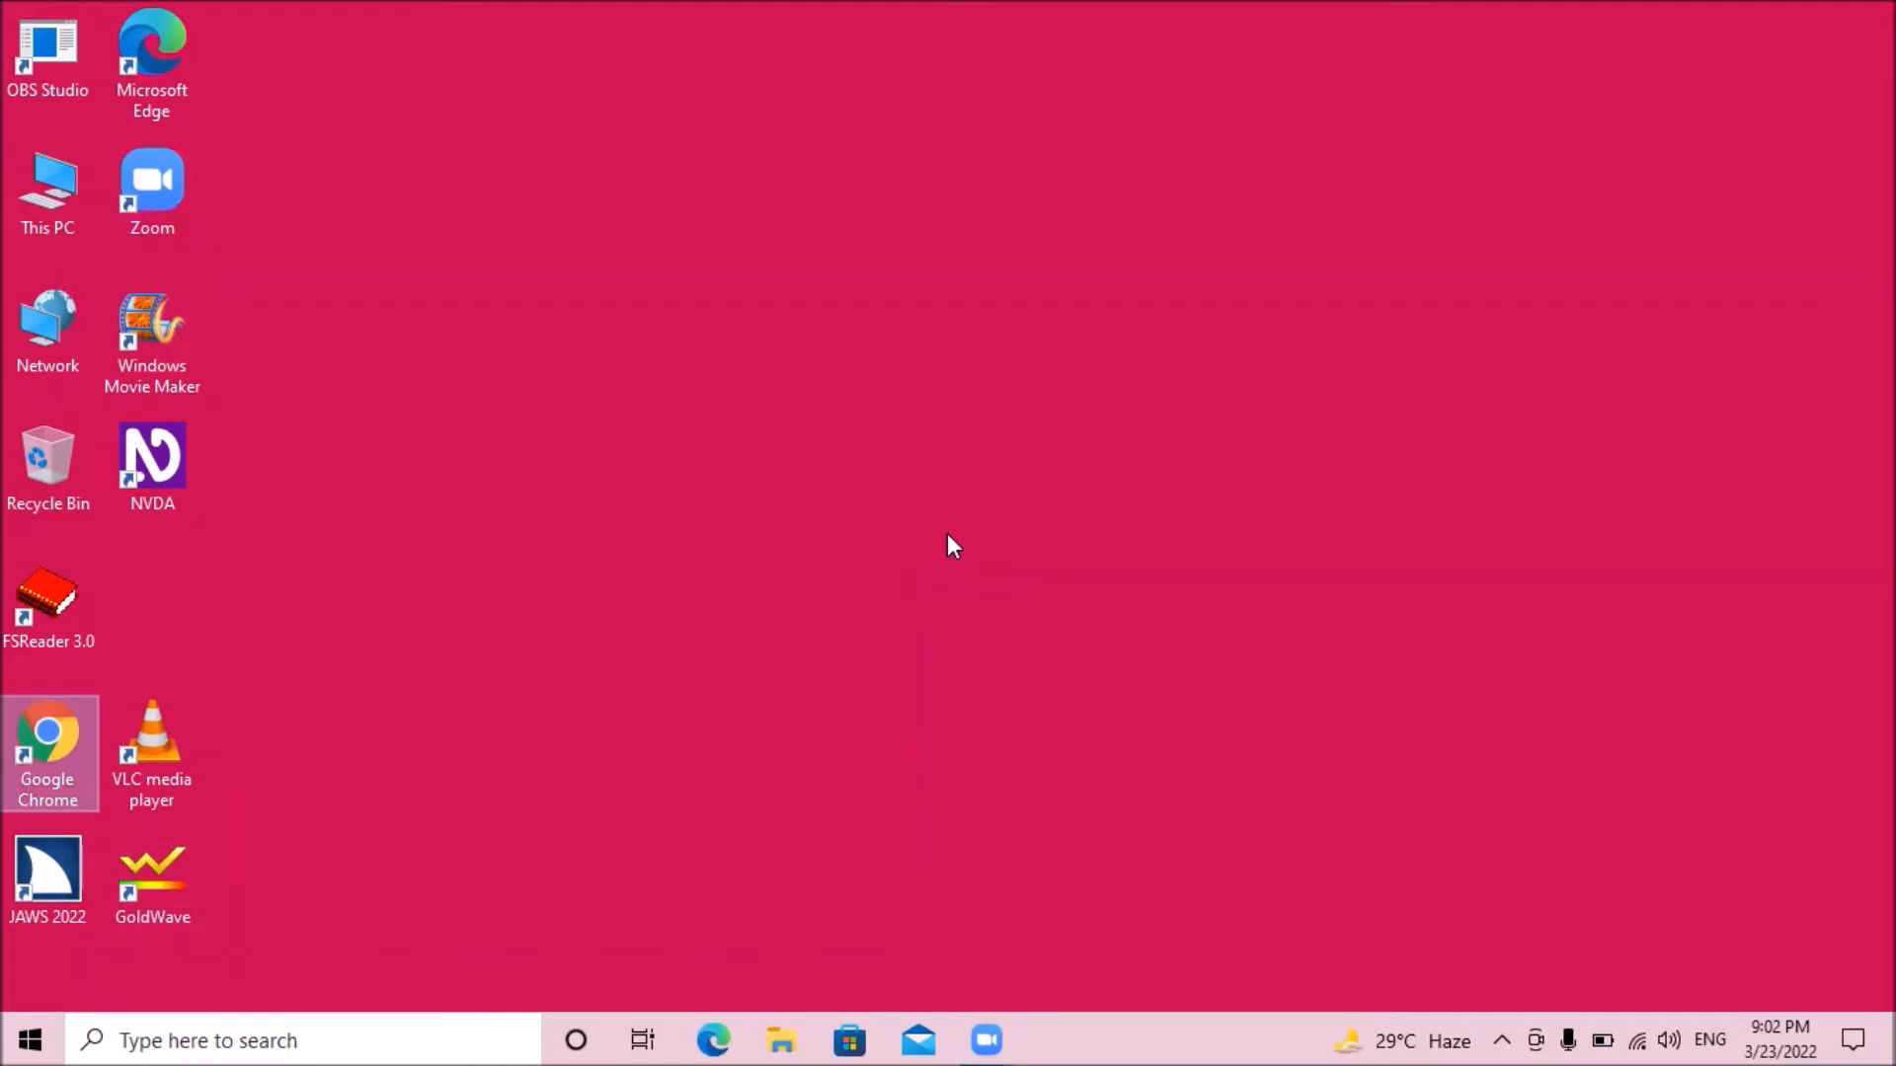
key(Return)
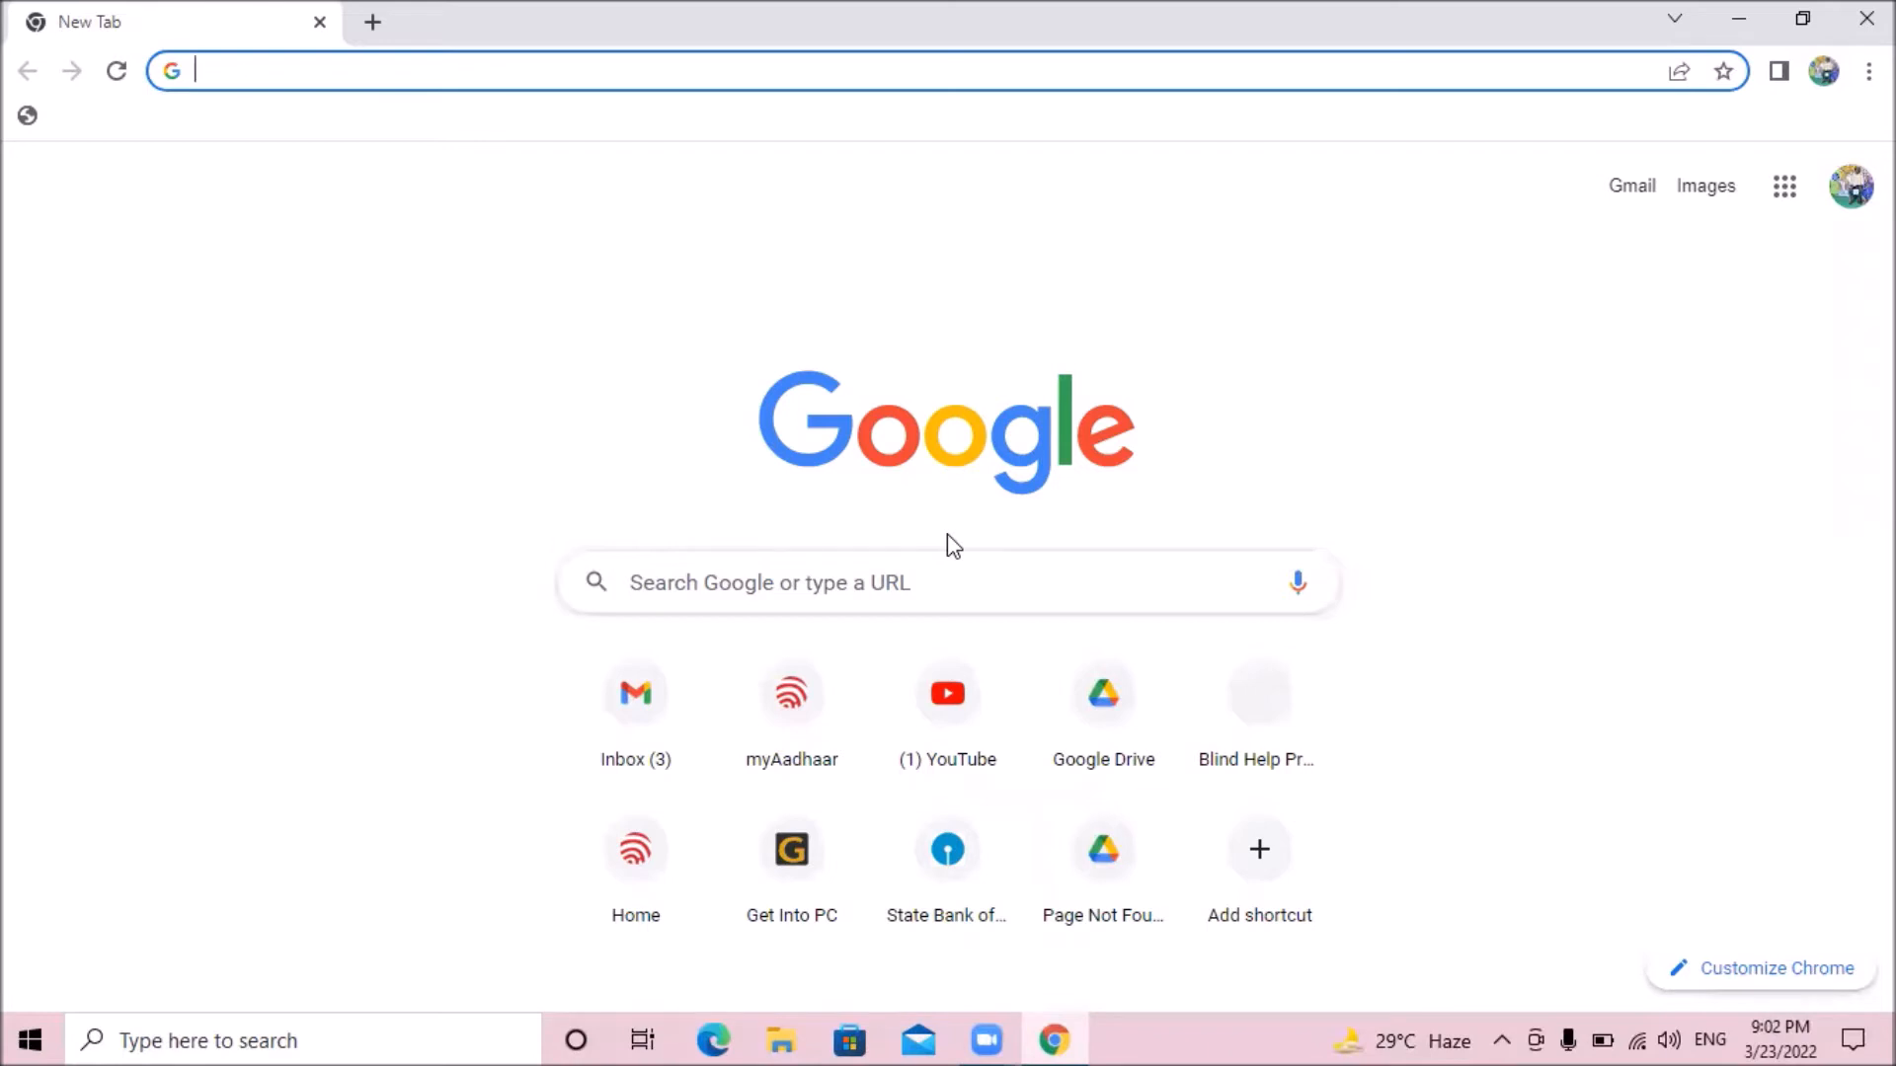
text(drive.google.com)
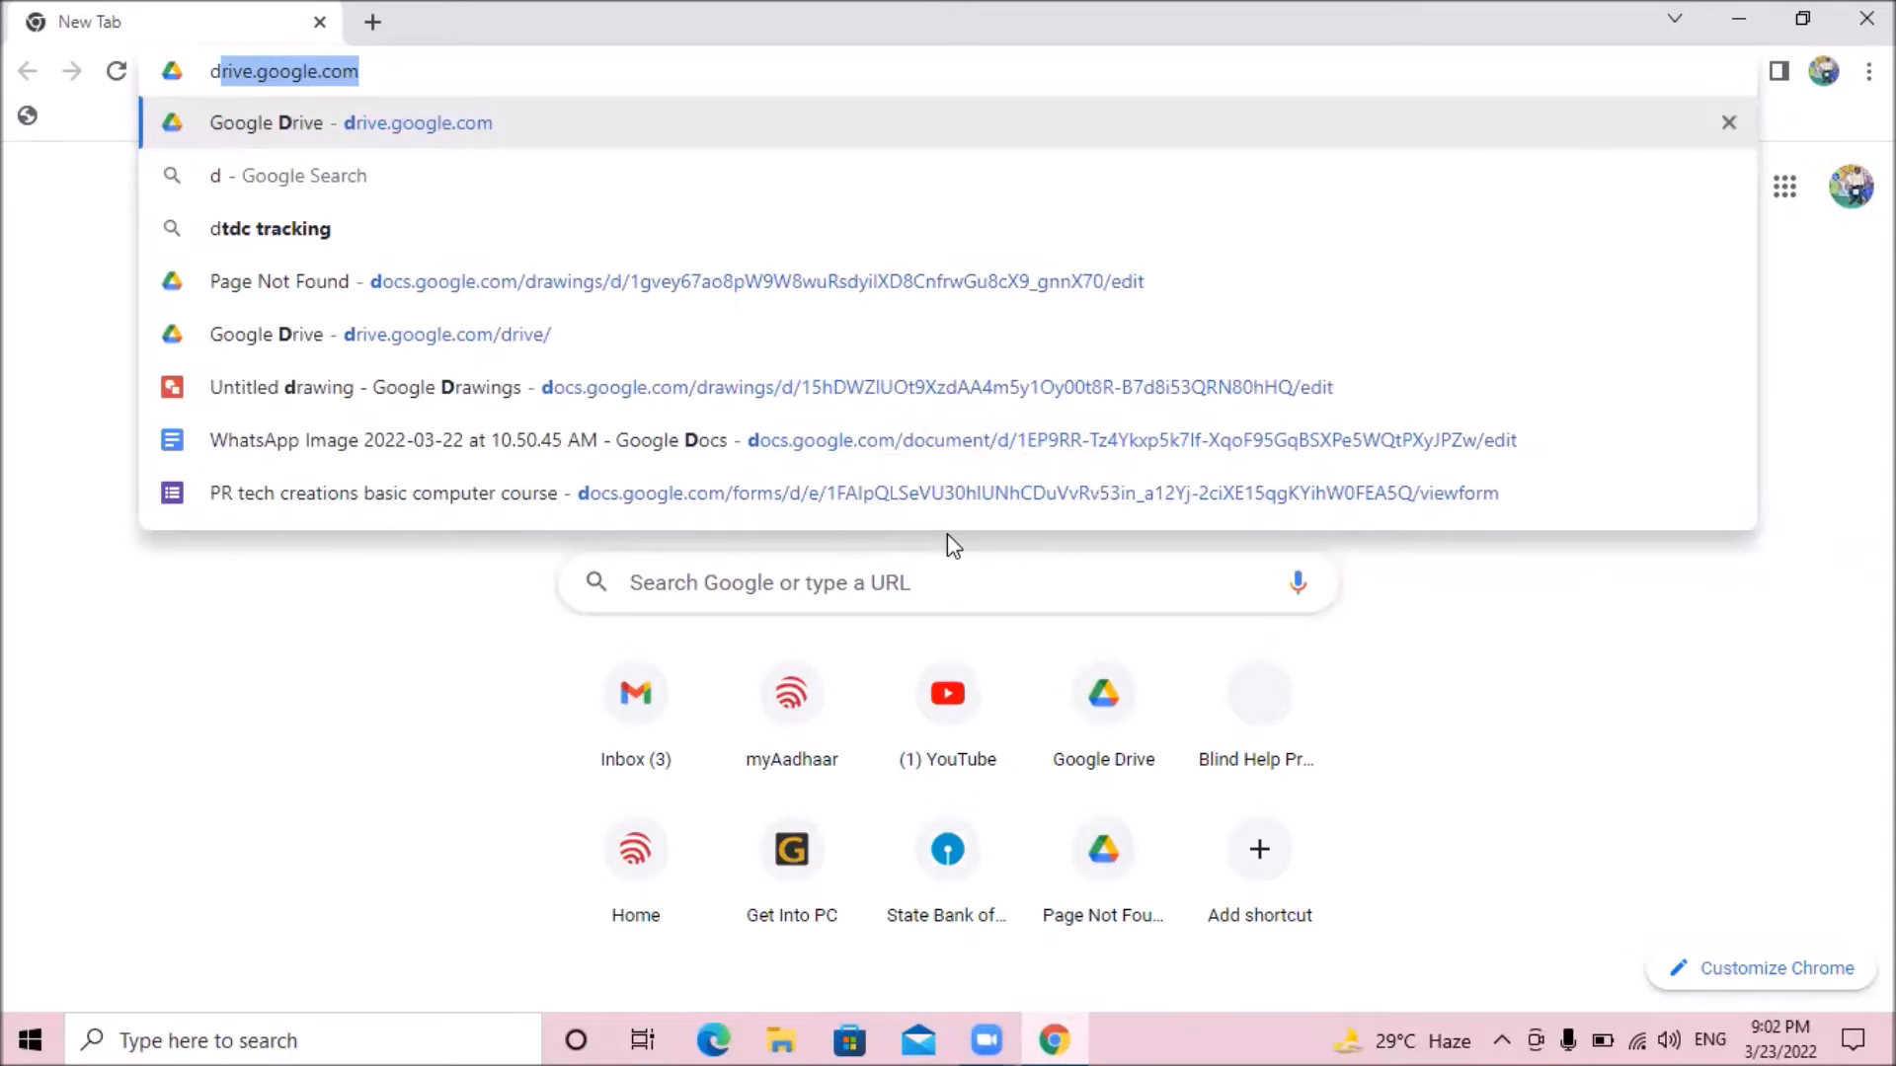
key(Return)
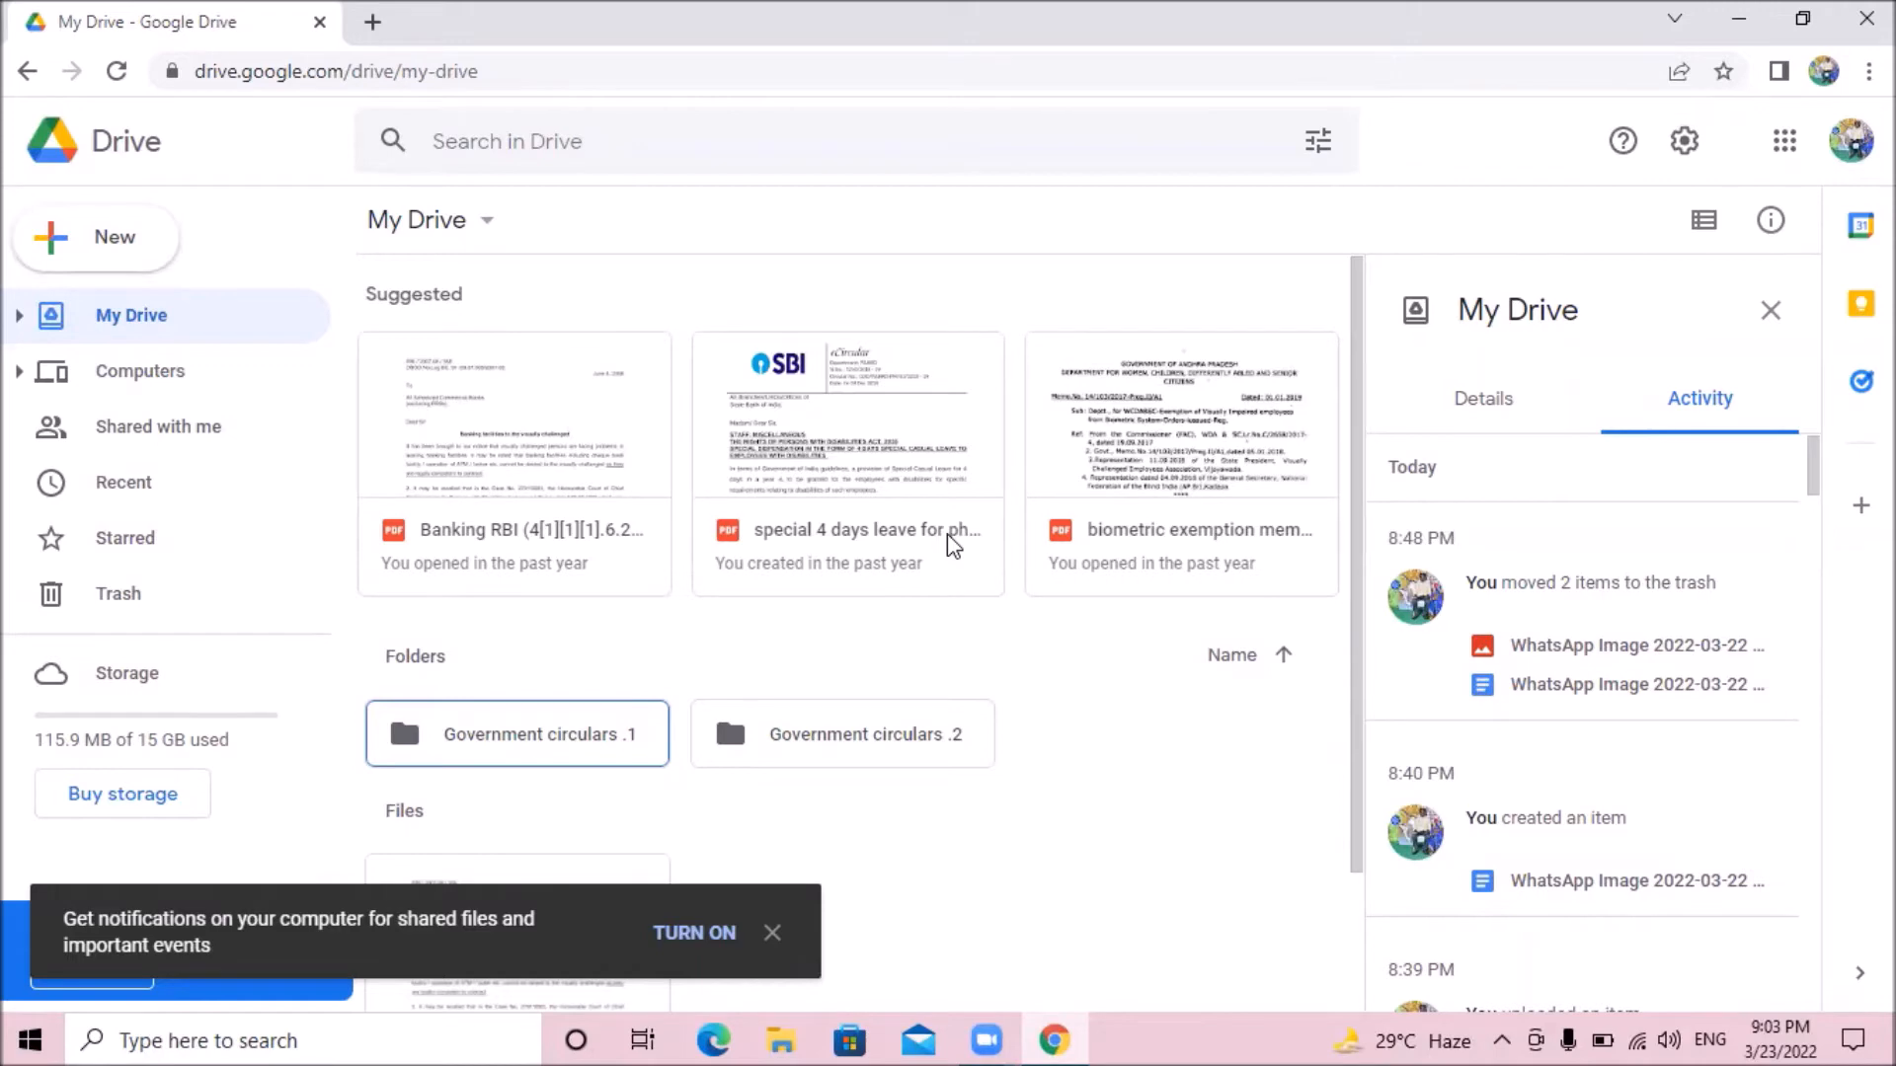
key(Right)
key(Right)
key(Left)
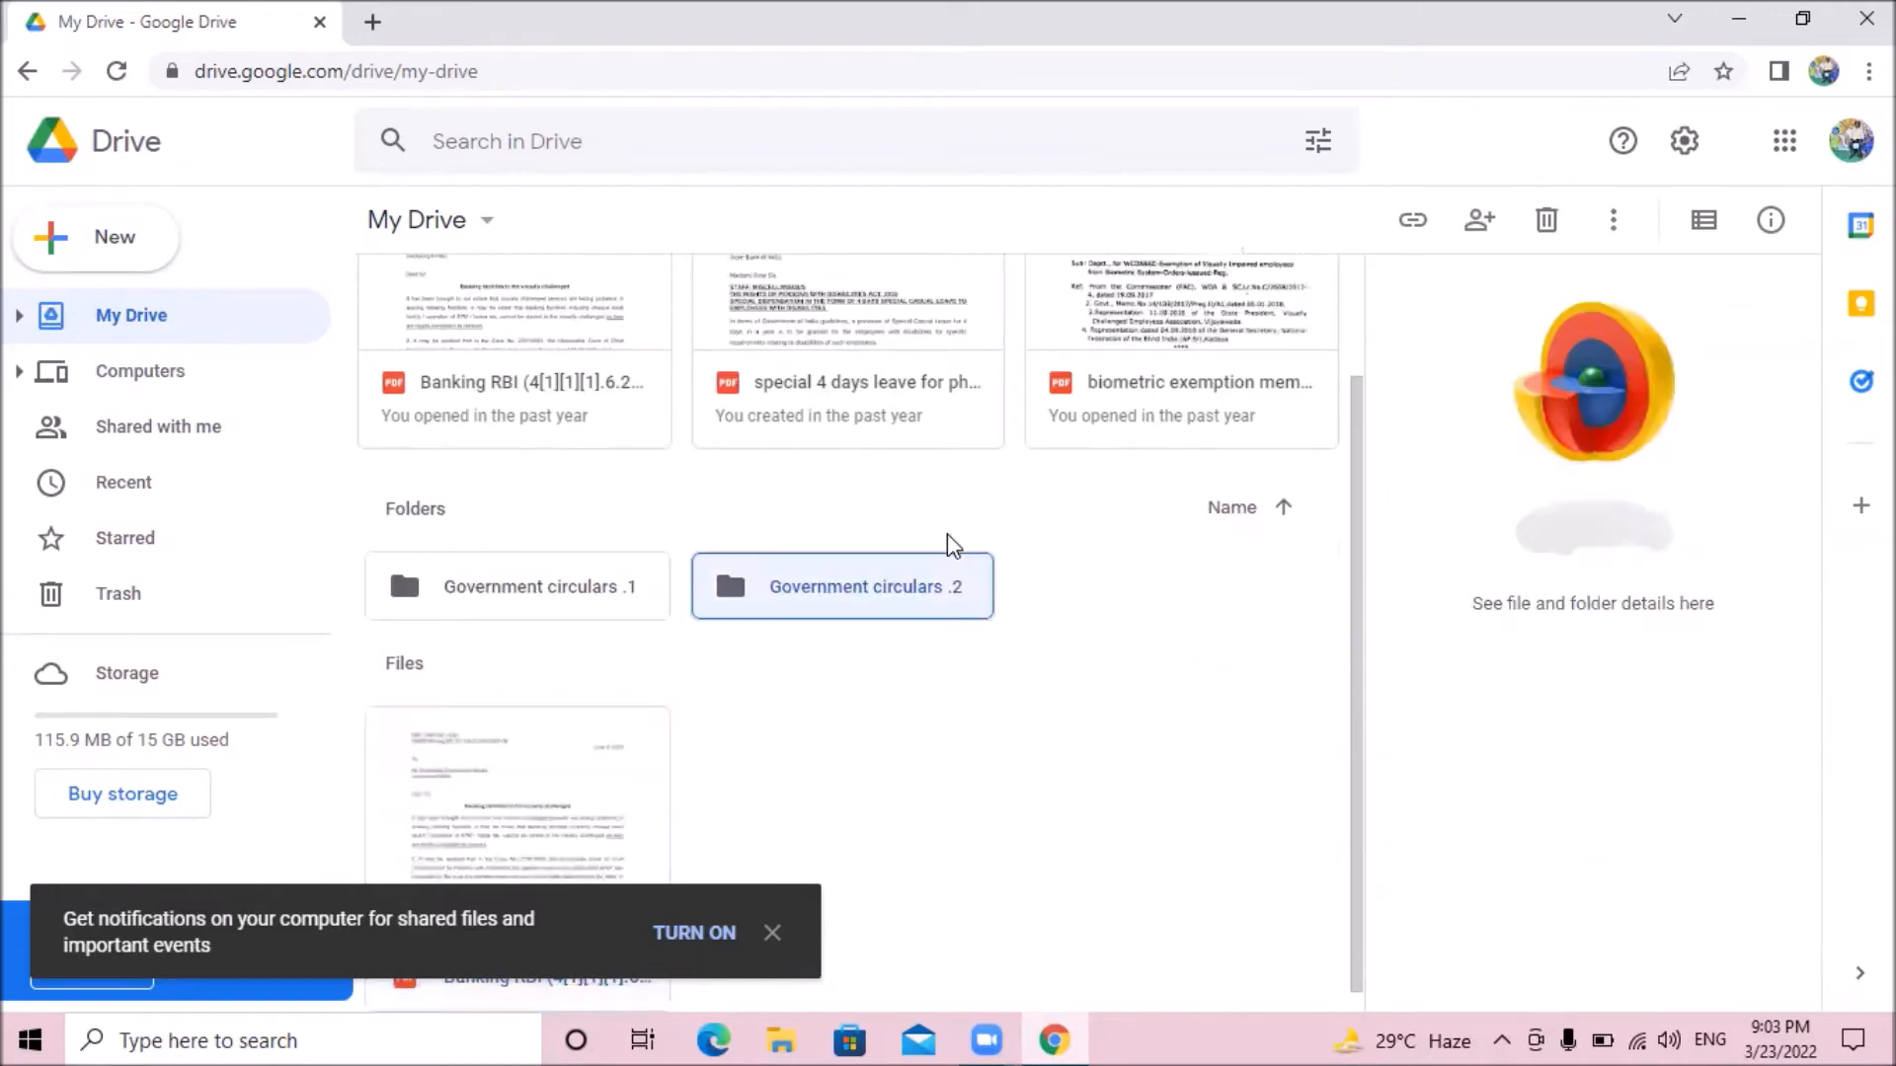
key(Left)
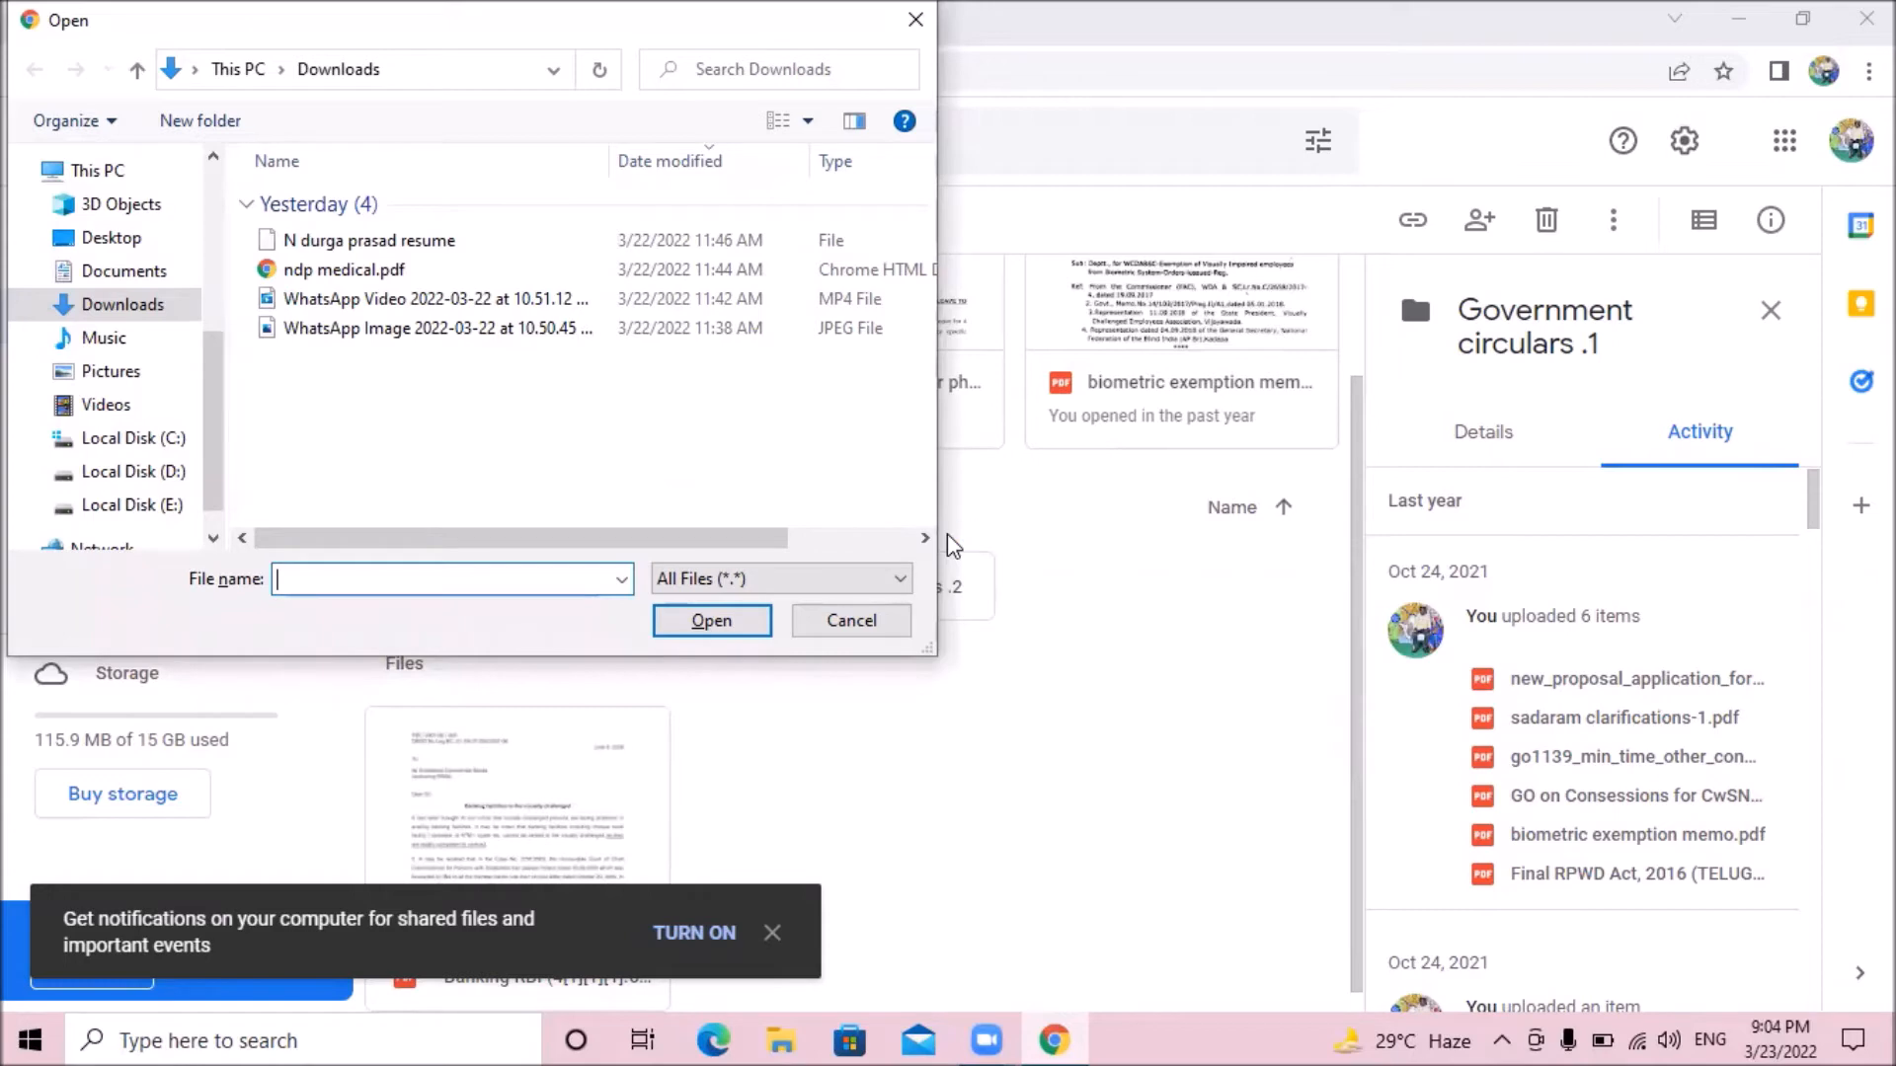
- Upload the image "WhatsApp Image 2022-03-22 at 10.50.45 AM" from the Downloads folder to My Drive
key(shift+Tab)
key(shift+Tab)
key(shift+Tab)
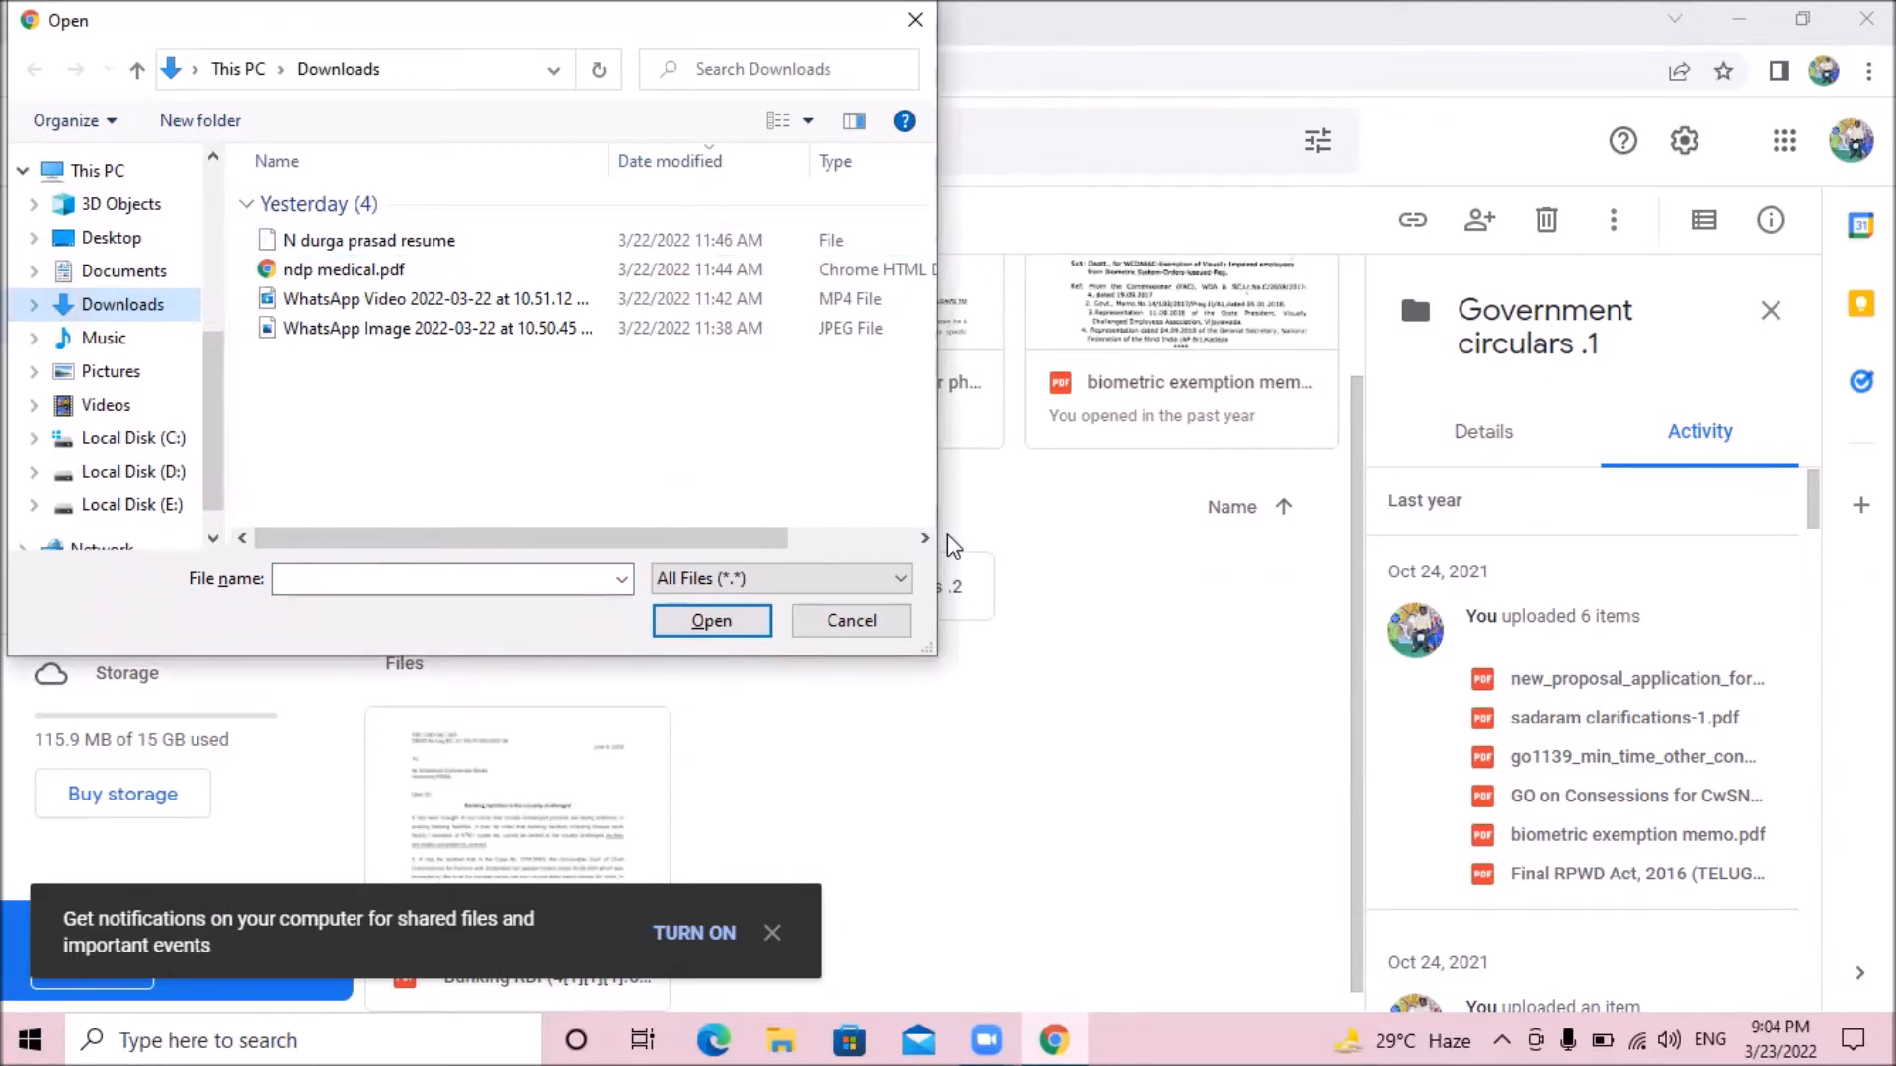
key(Return)
key(Tab)
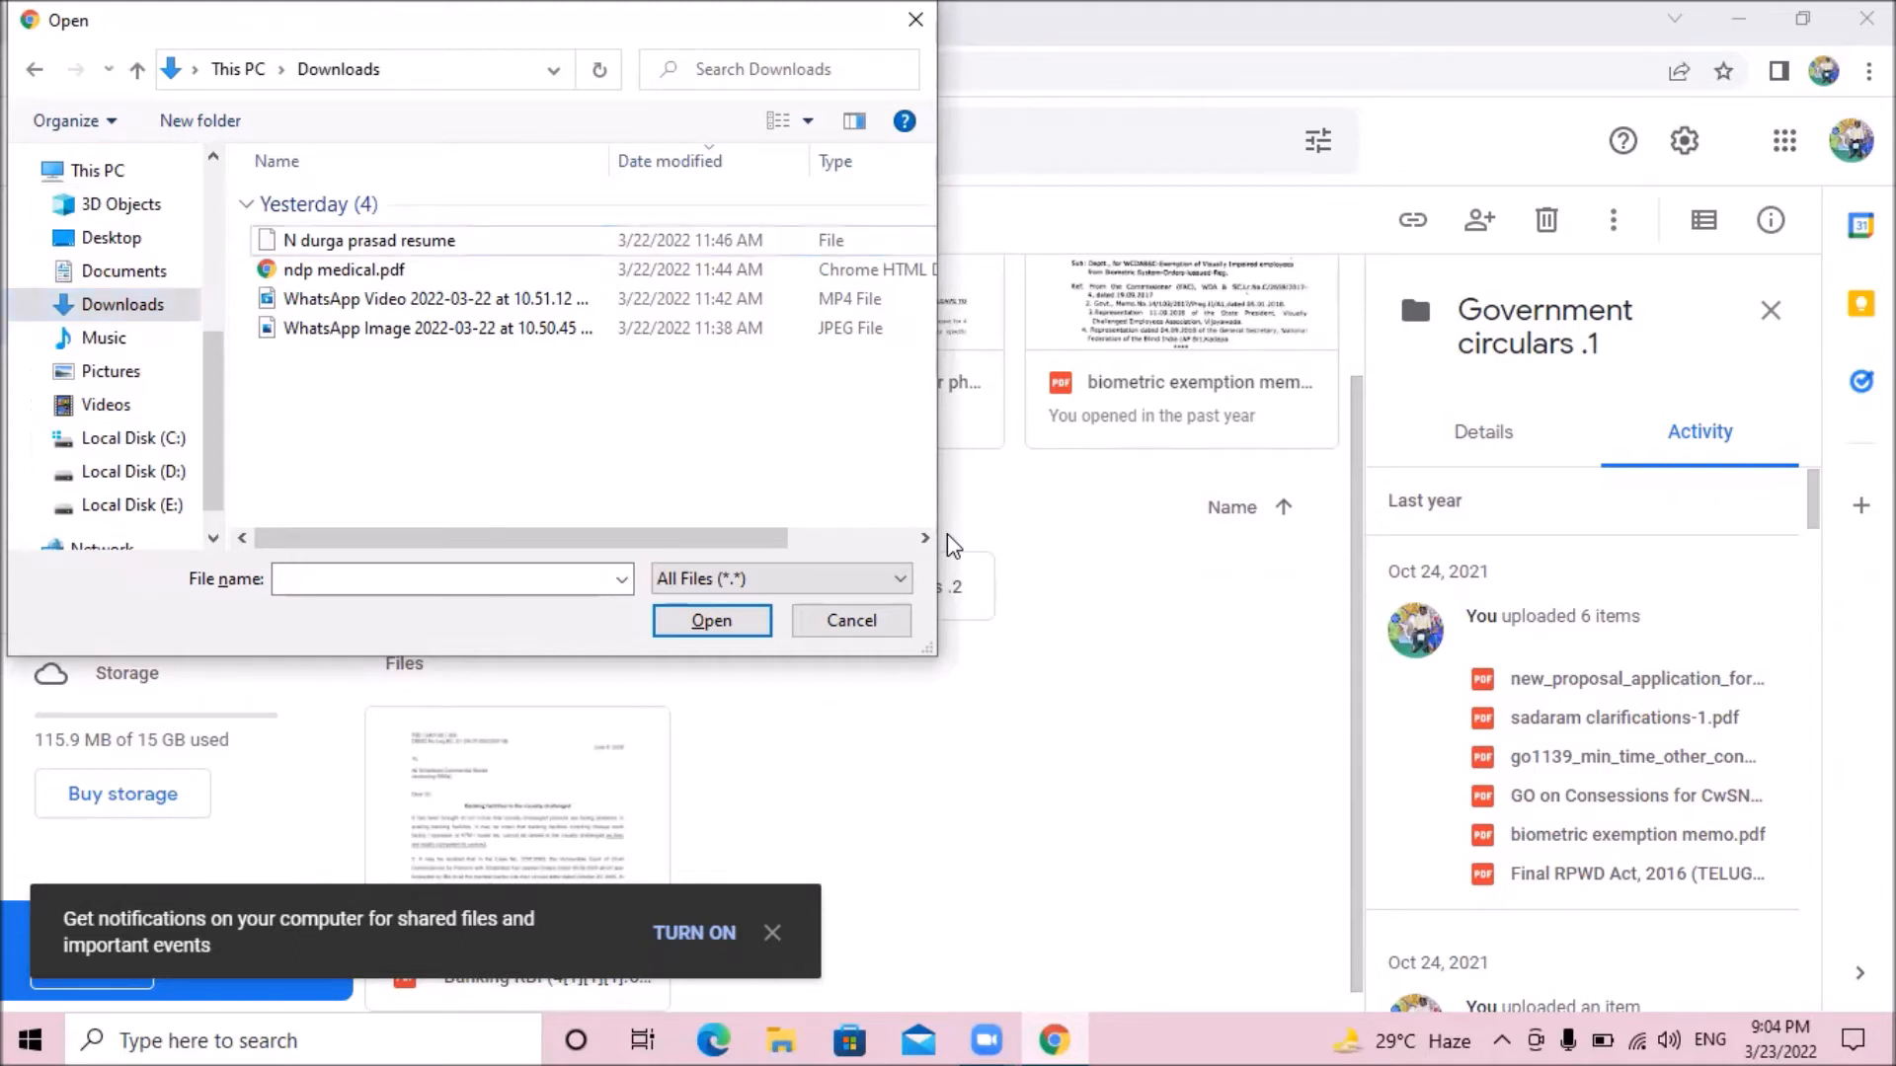
key(Down)
key(Down)
key(Down)
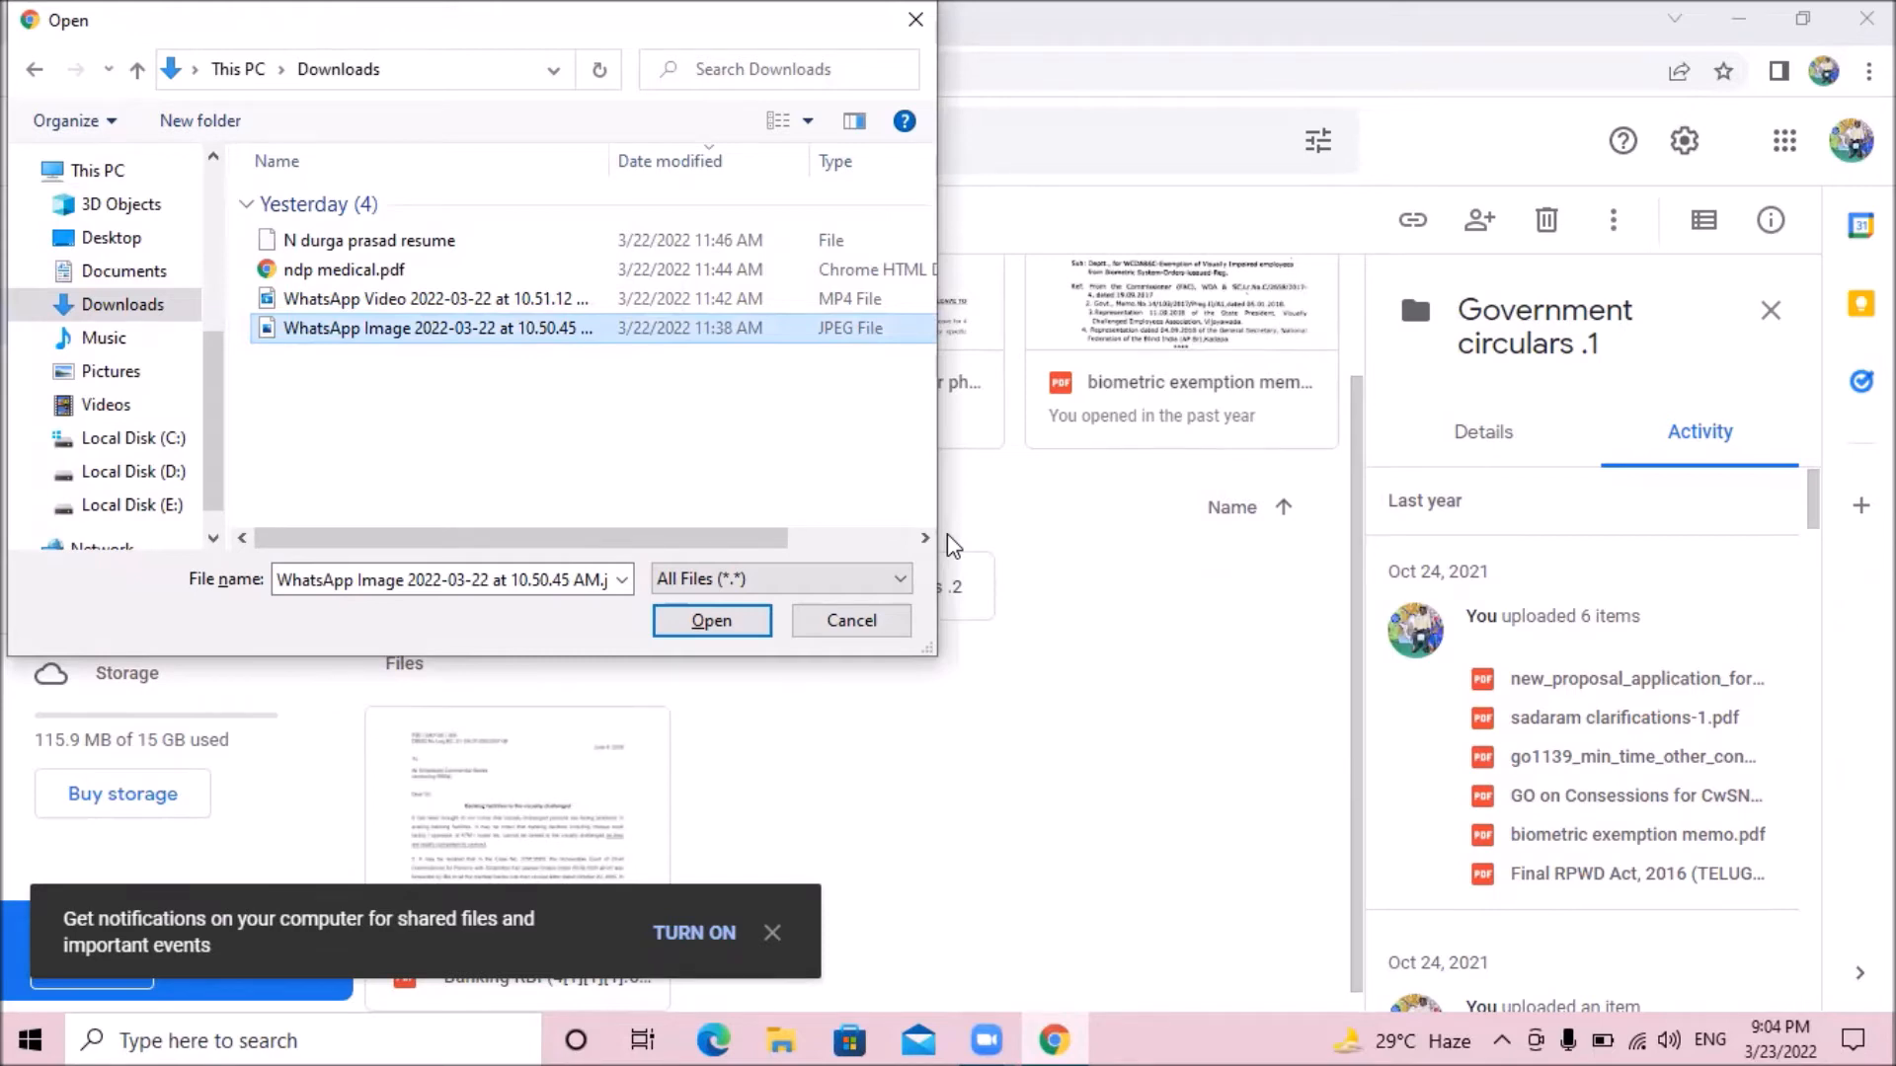
key(Return)
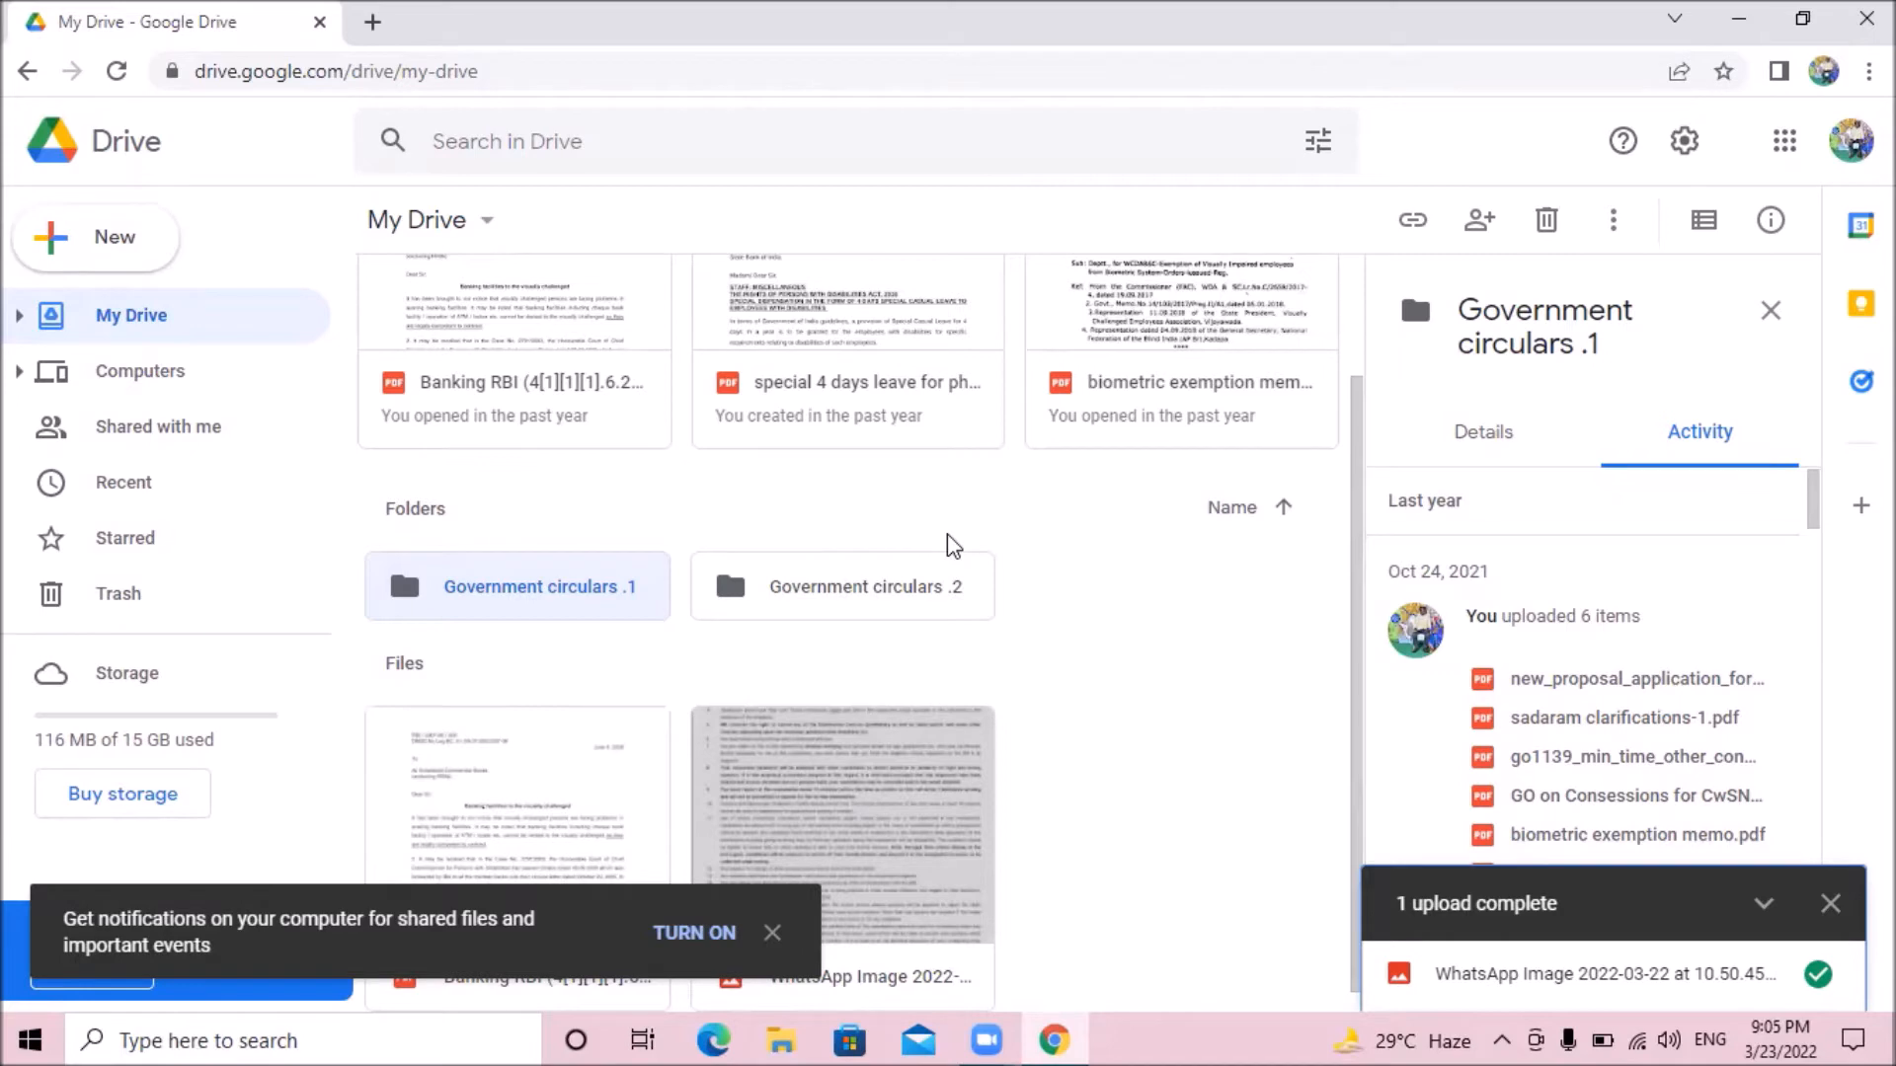
- Dismiss the upload status notification
key(Tab)
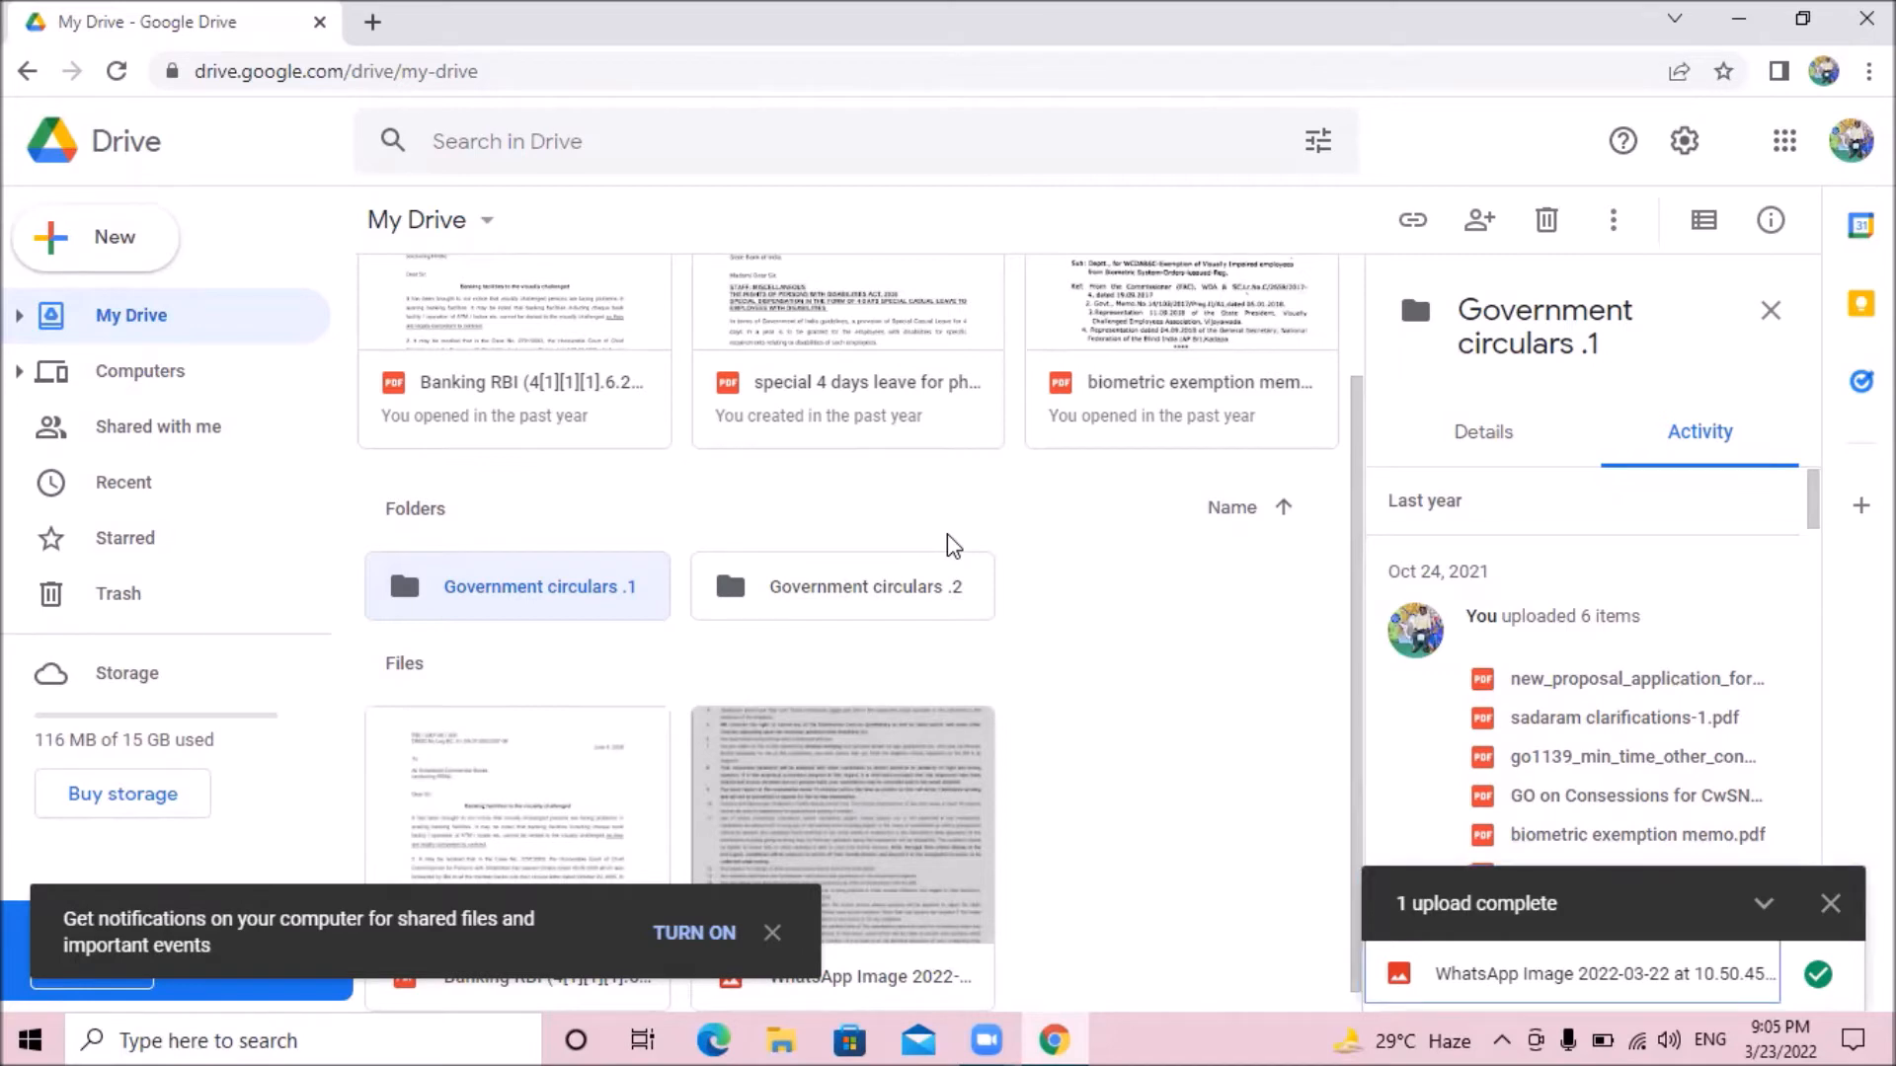
key(Tab)
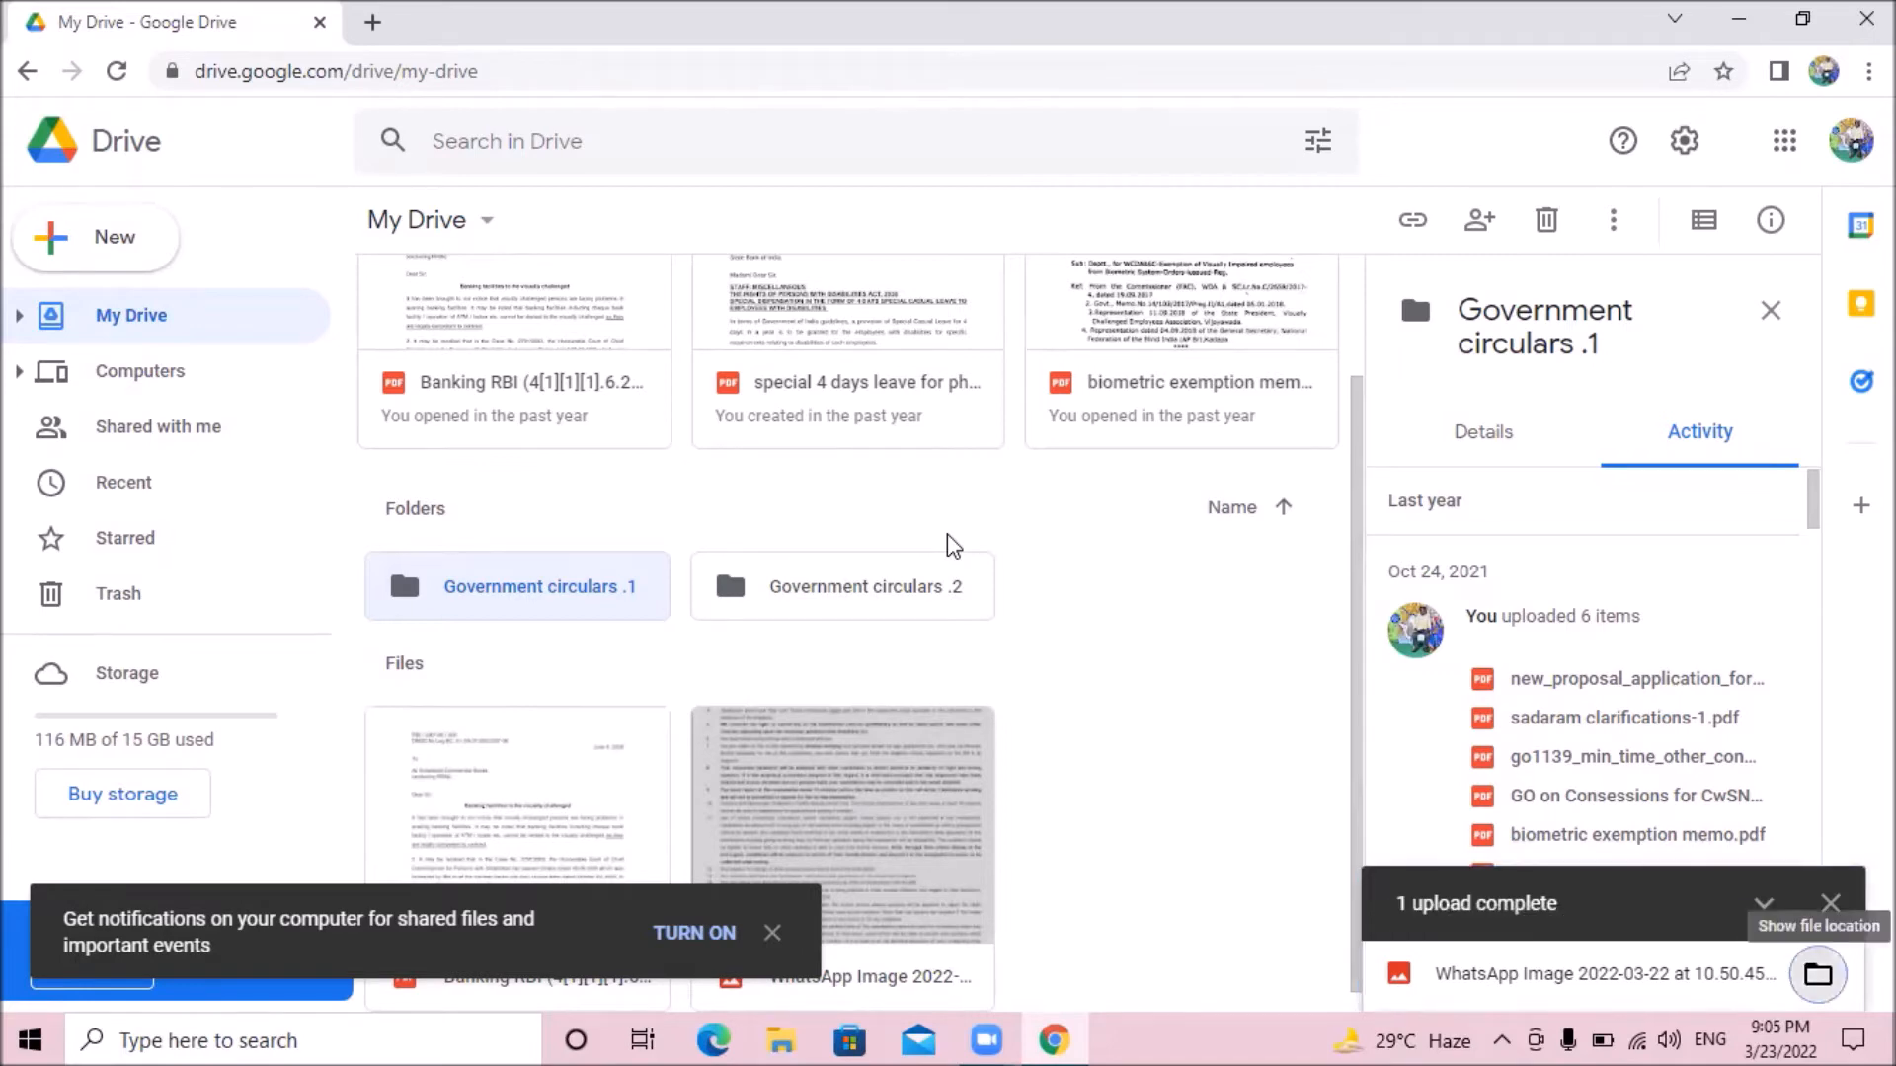
key(shift+Tab)
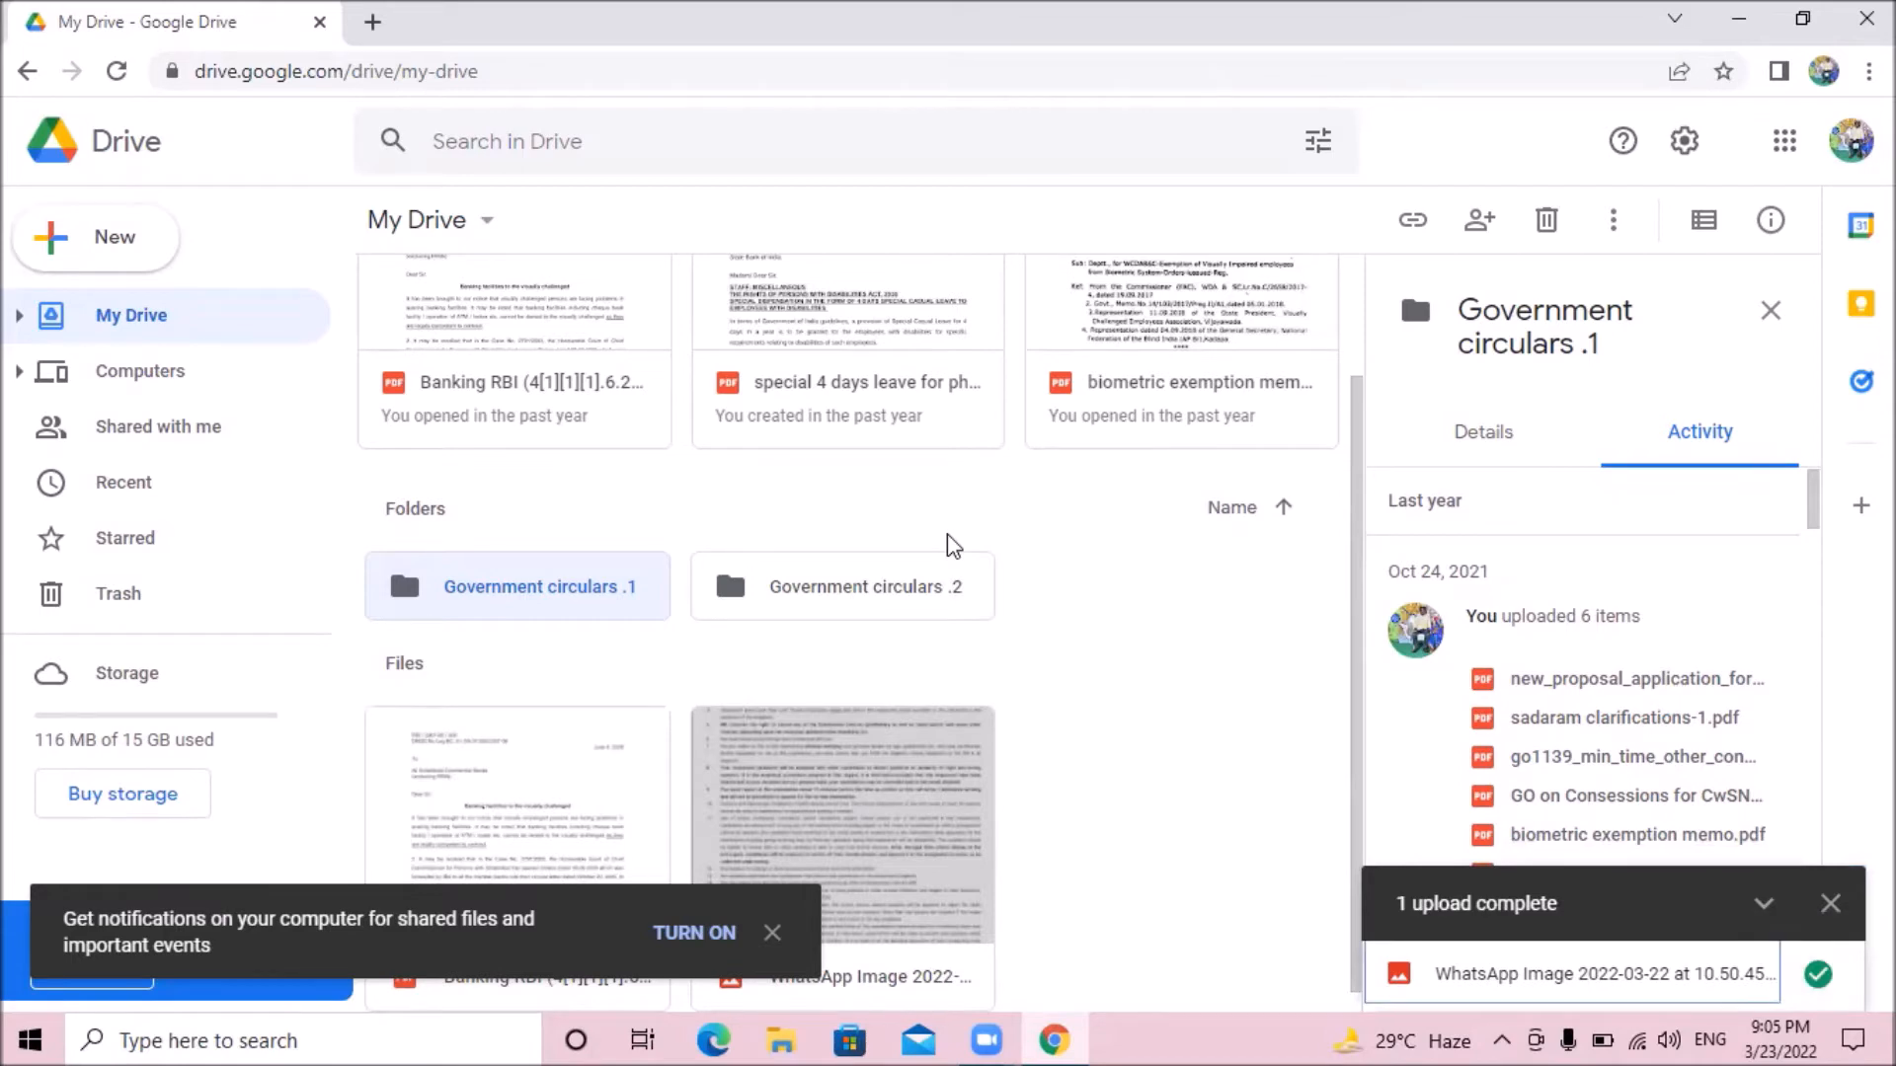
key(shift+Tab)
key(shift+Tab)
key(Tab)
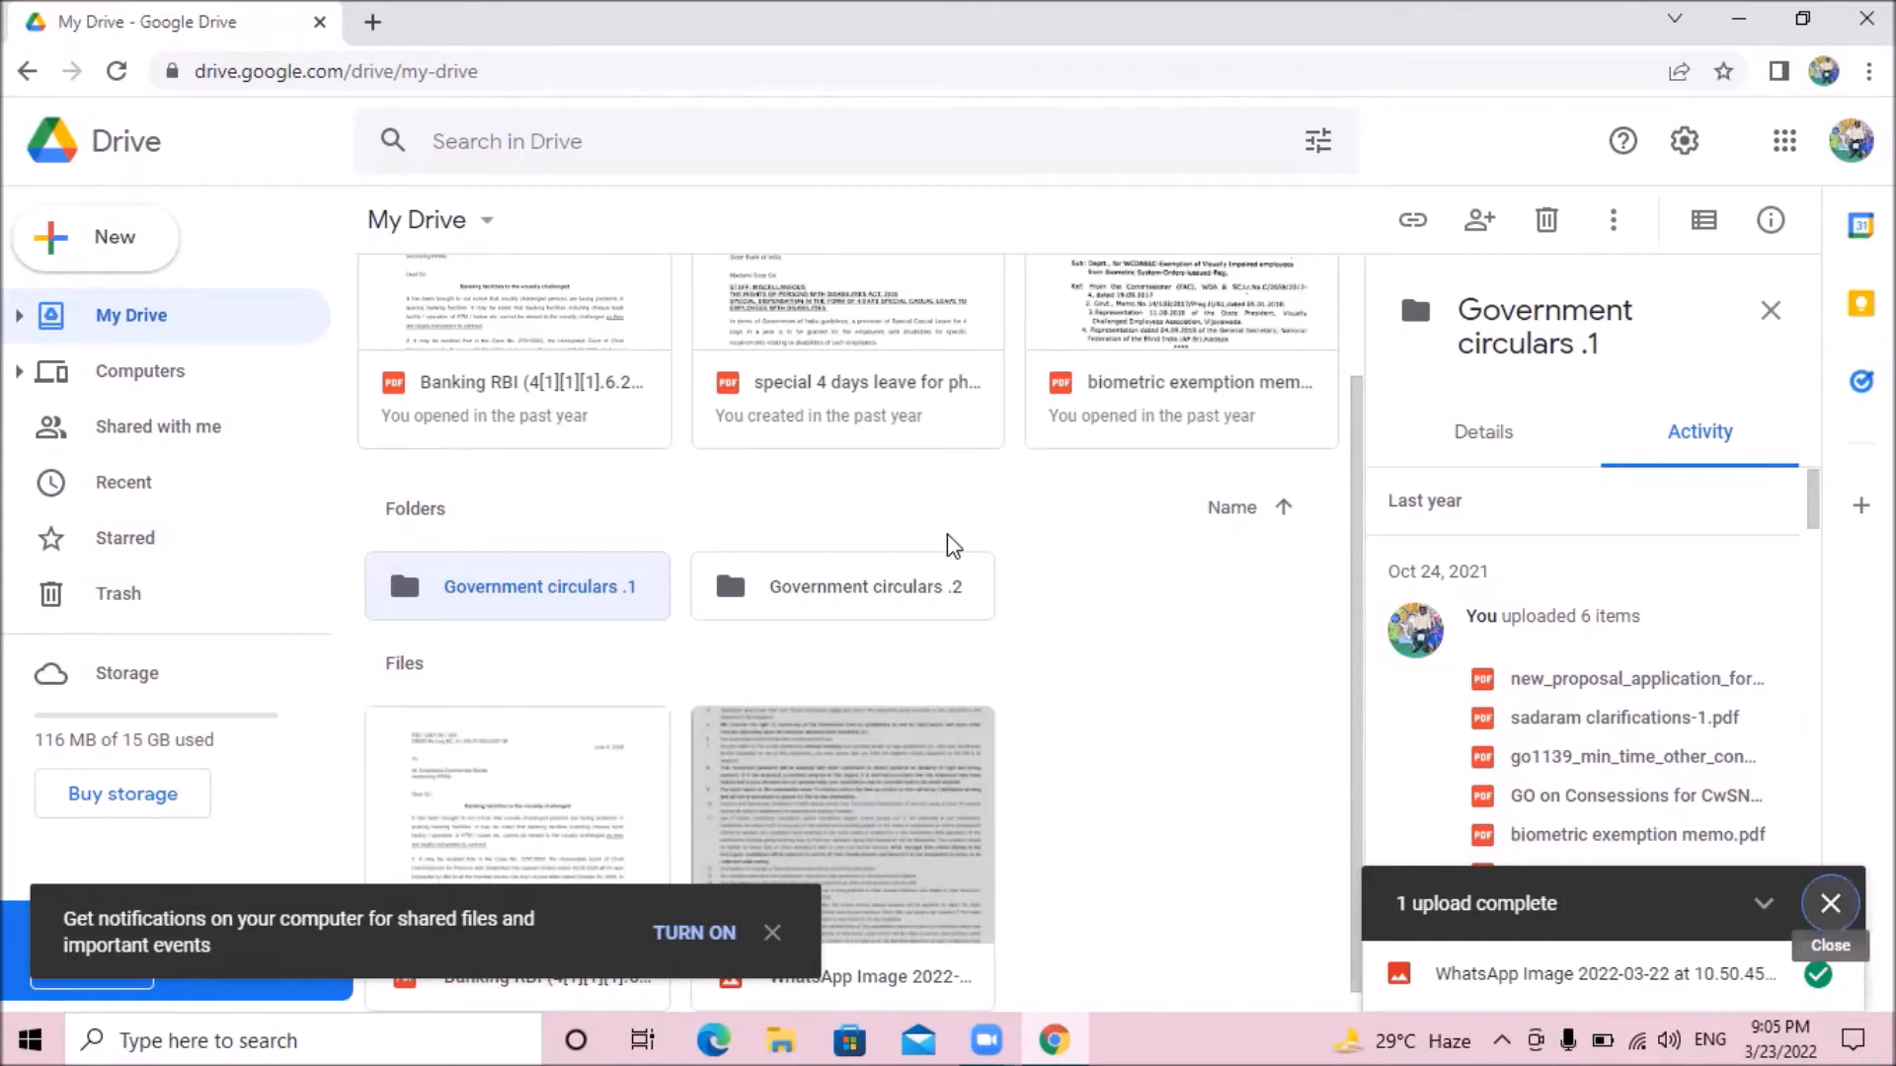
key(Return)
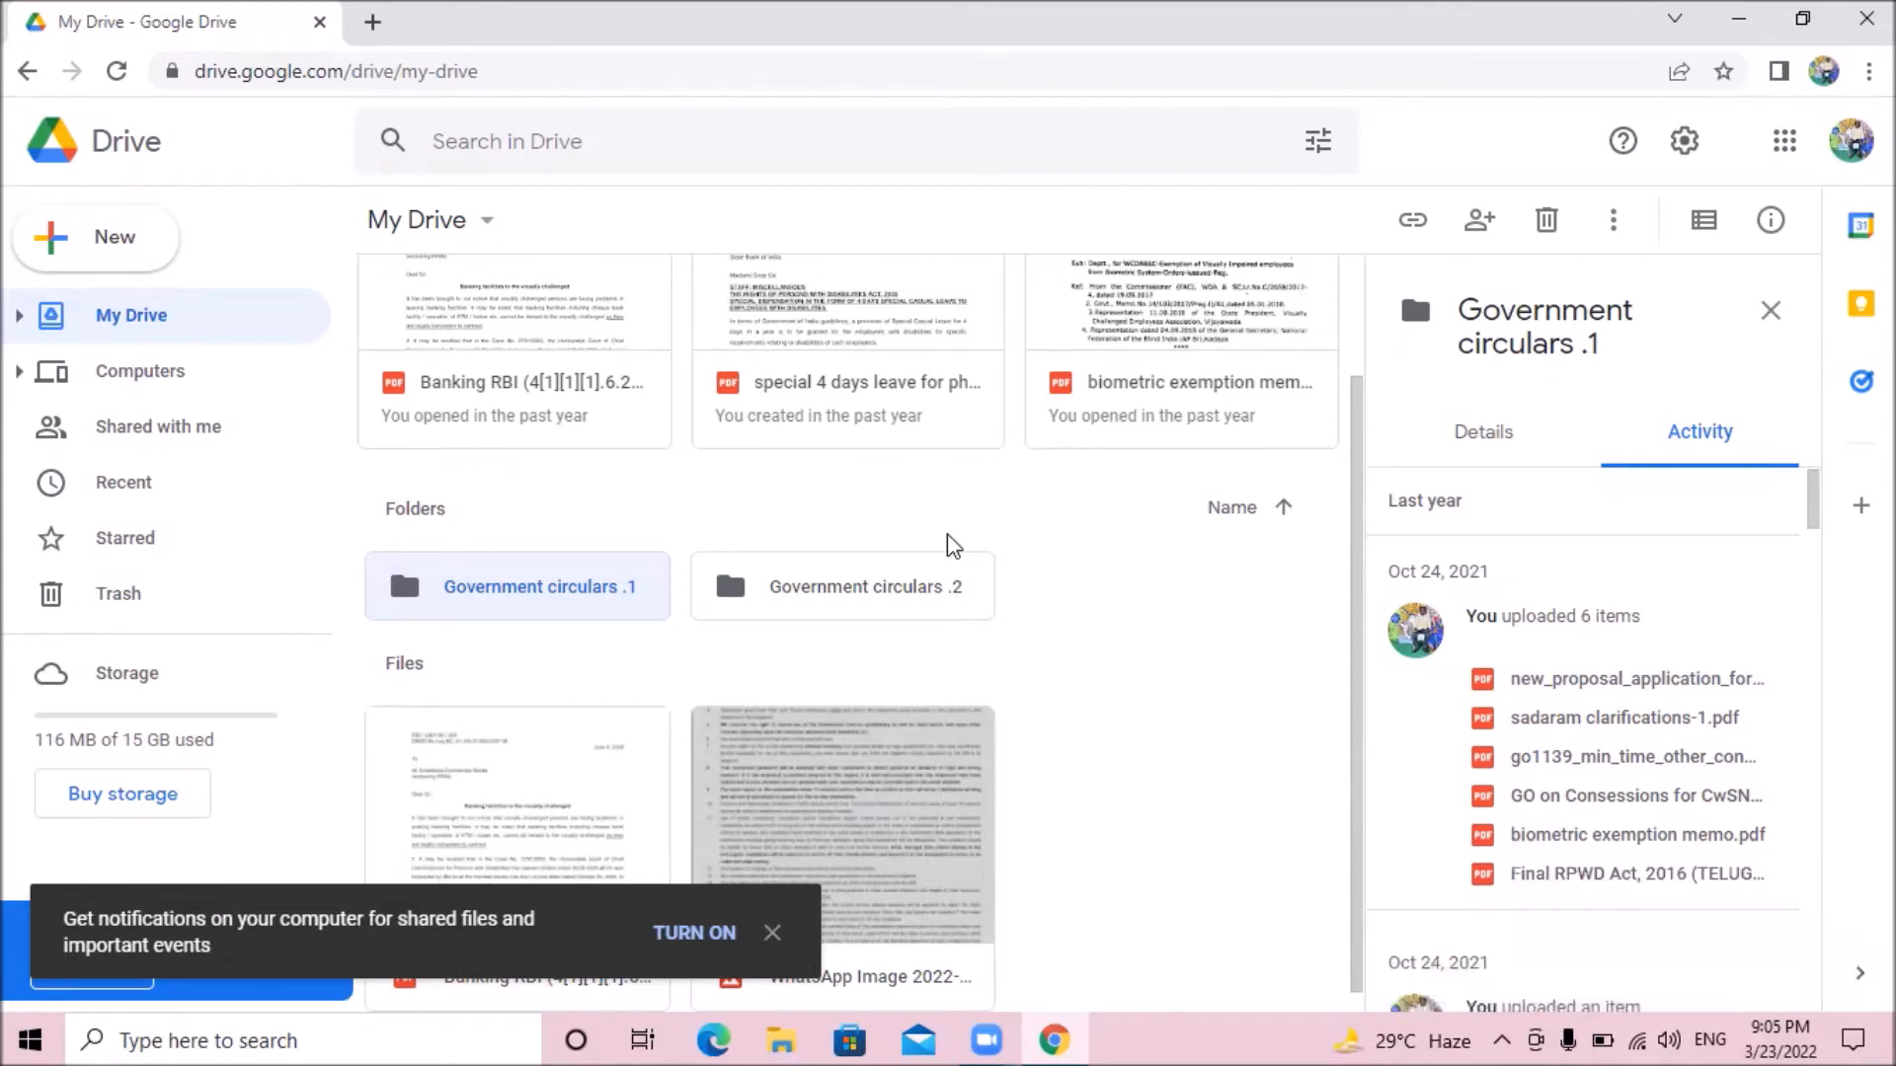
- Open the uploaded file "WhatsApp Image 2022-03-22 at 10.50.45 AM.jpeg" from My Drive with Google Docs
key(Tab)
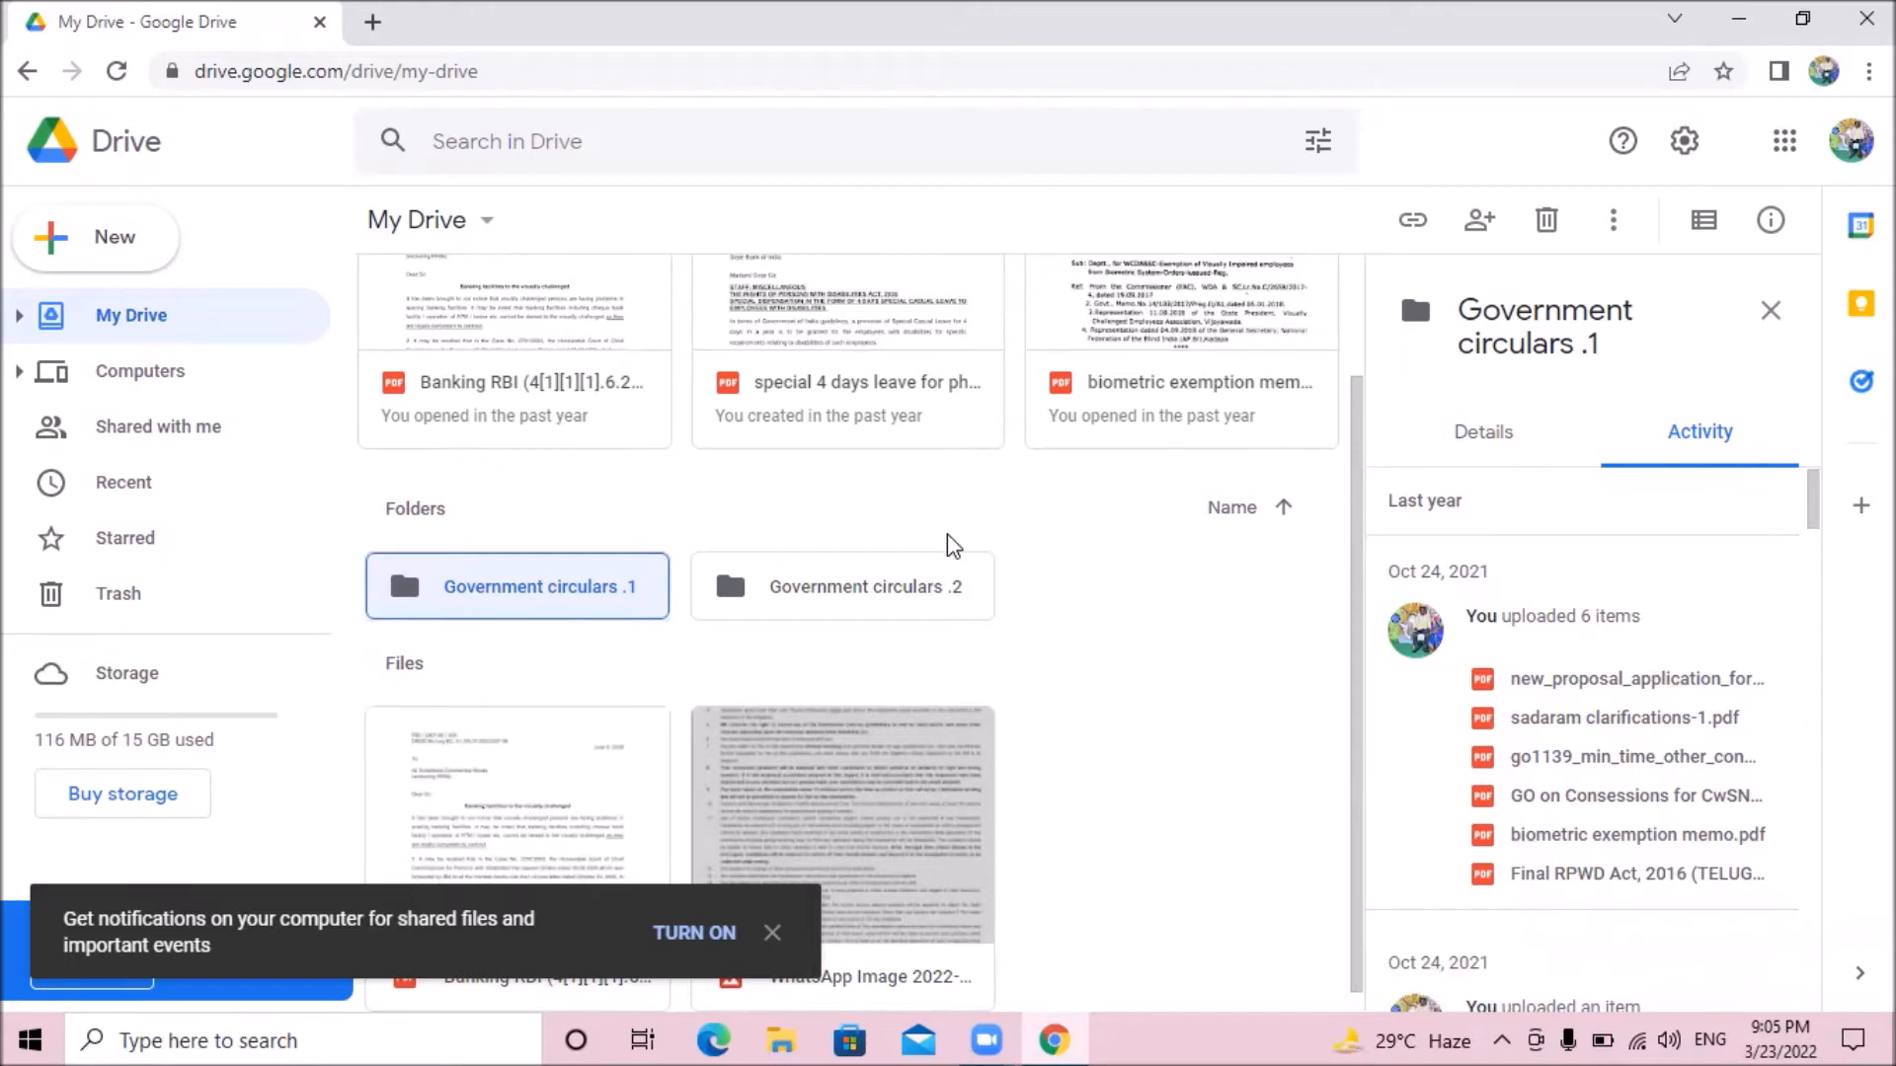
key(Right)
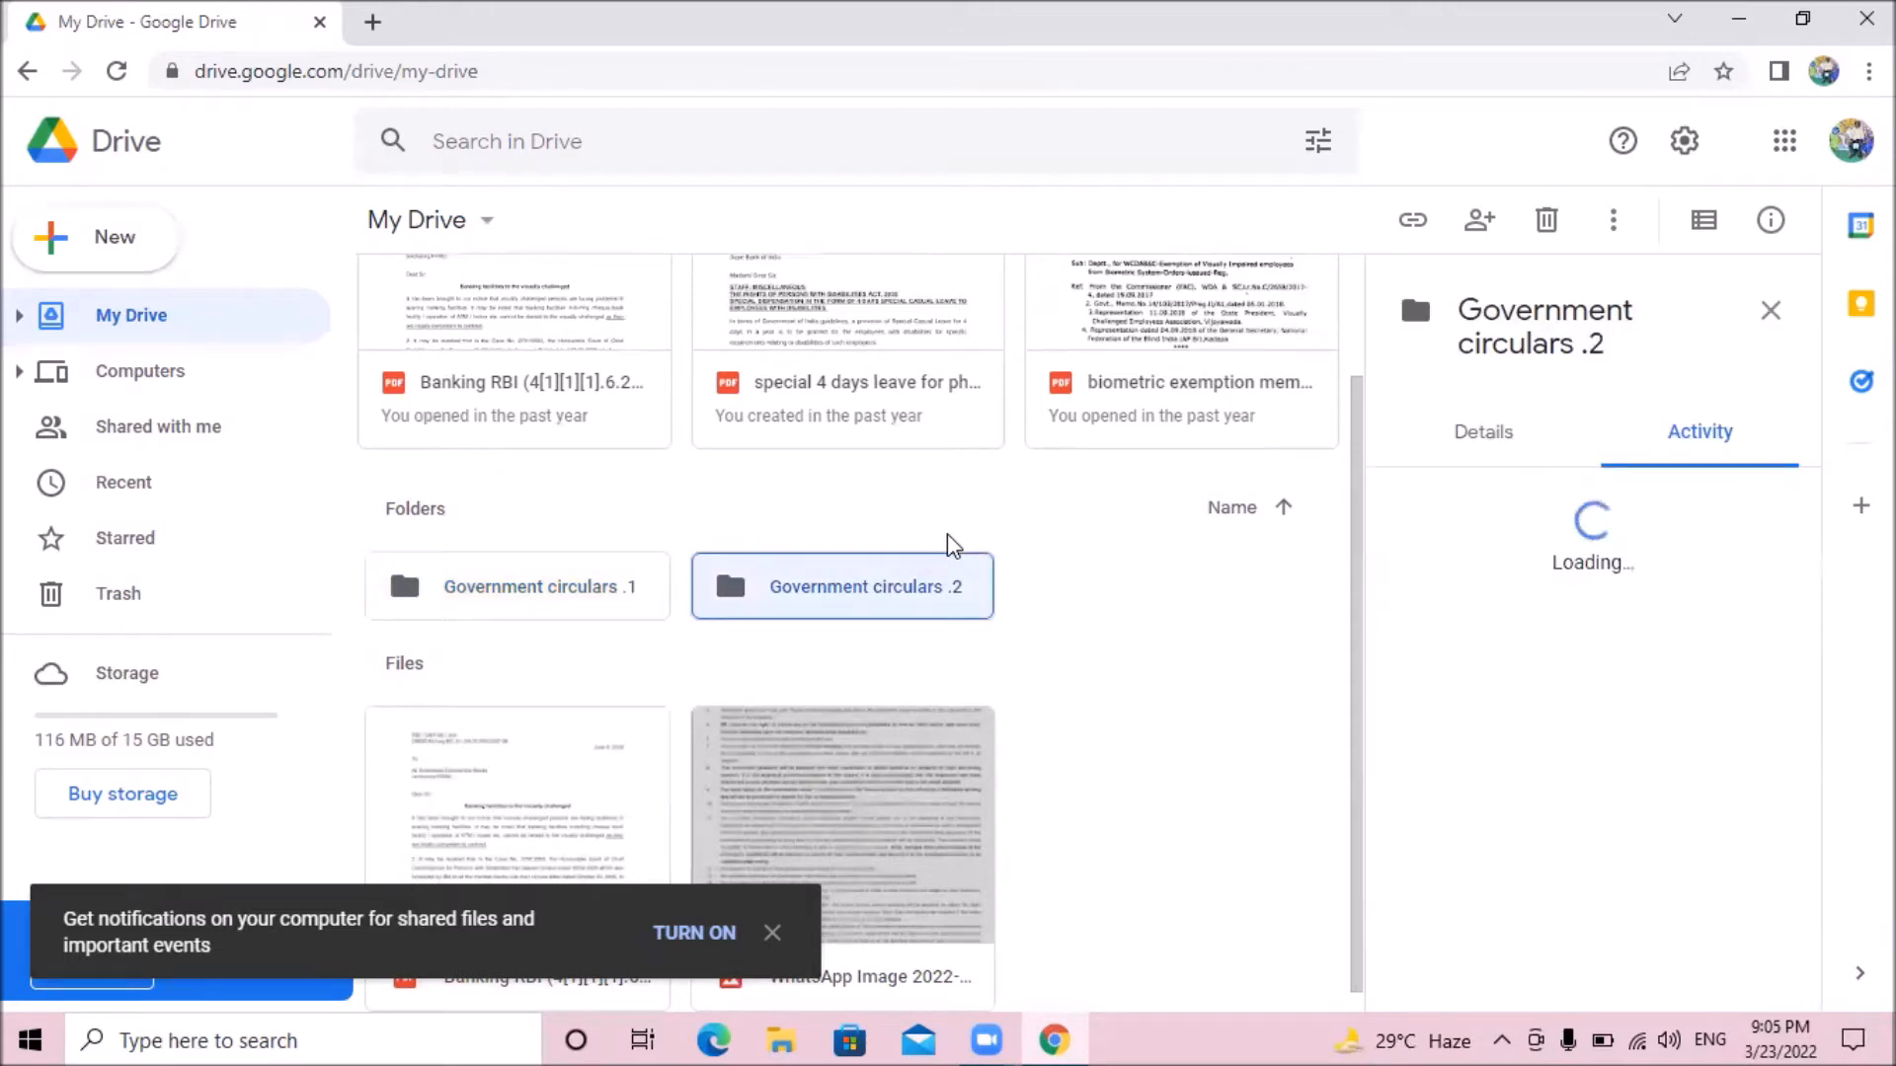
key(Right)
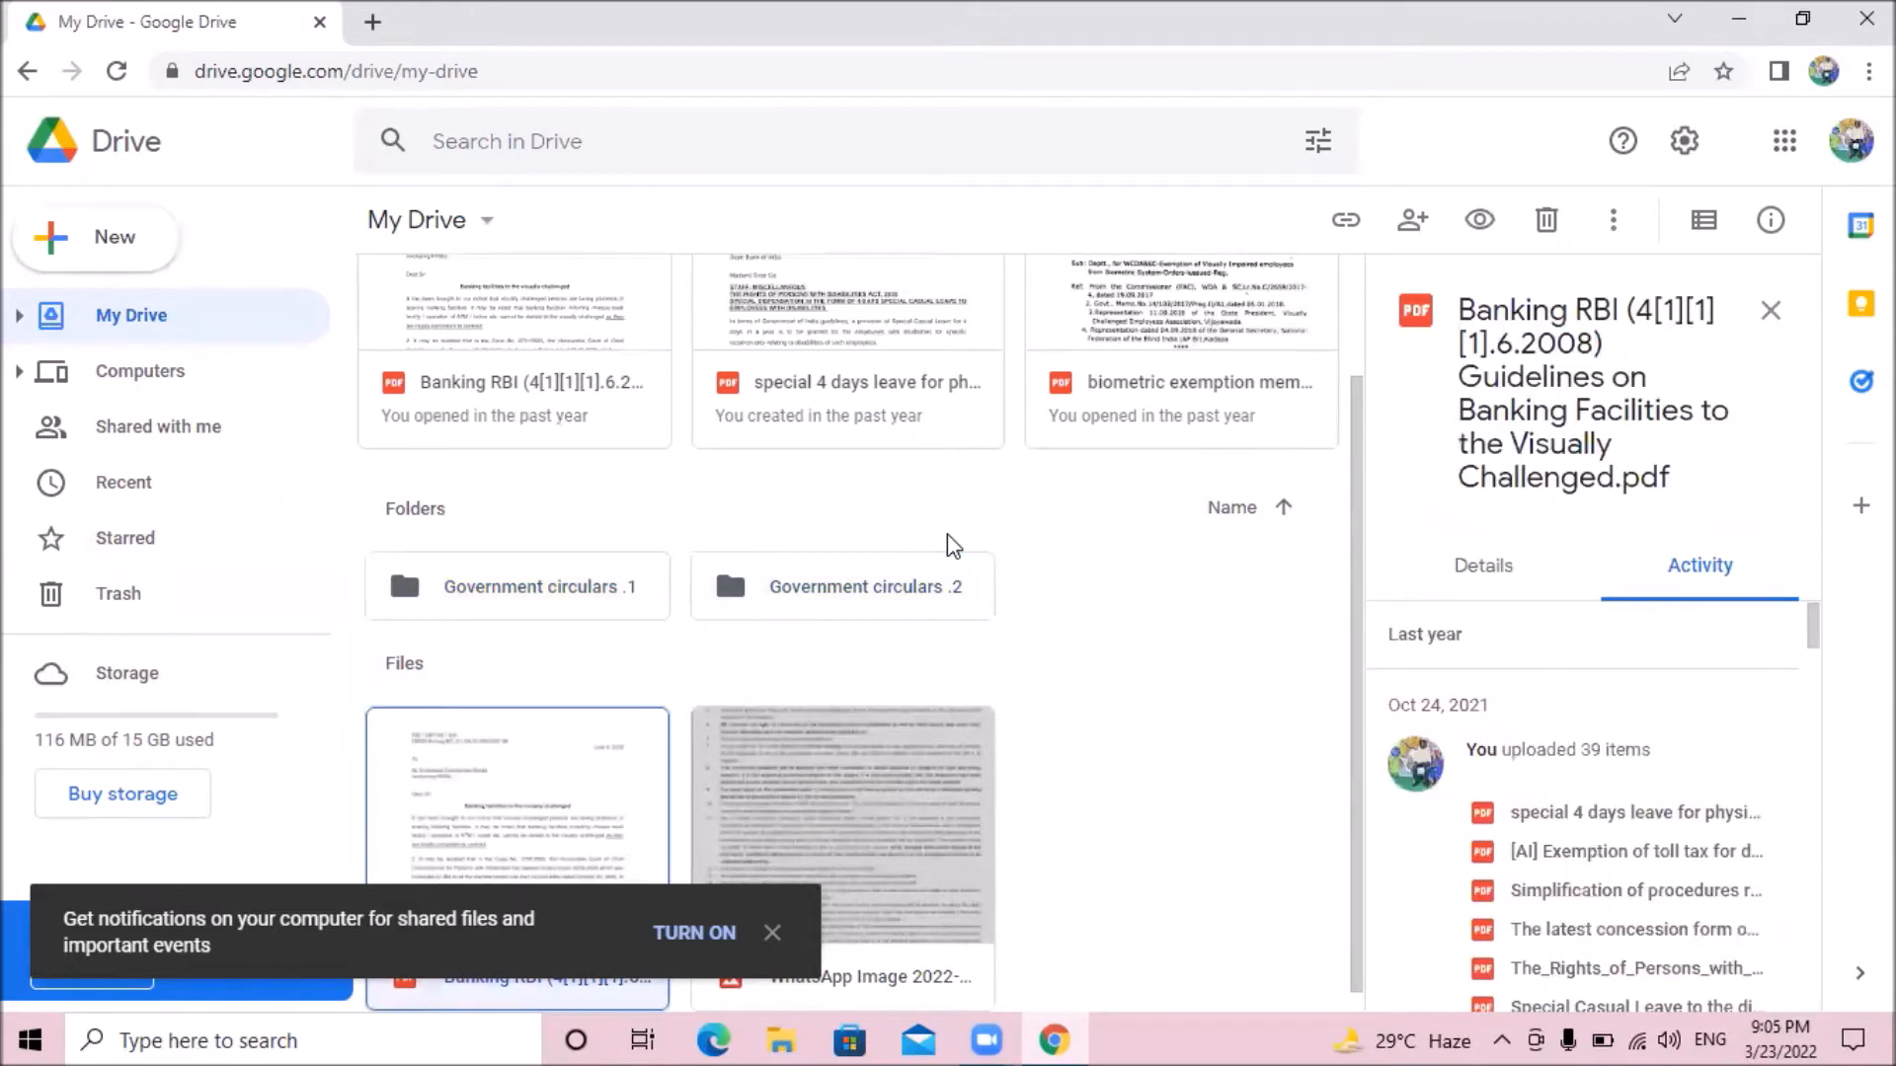
key(Right)
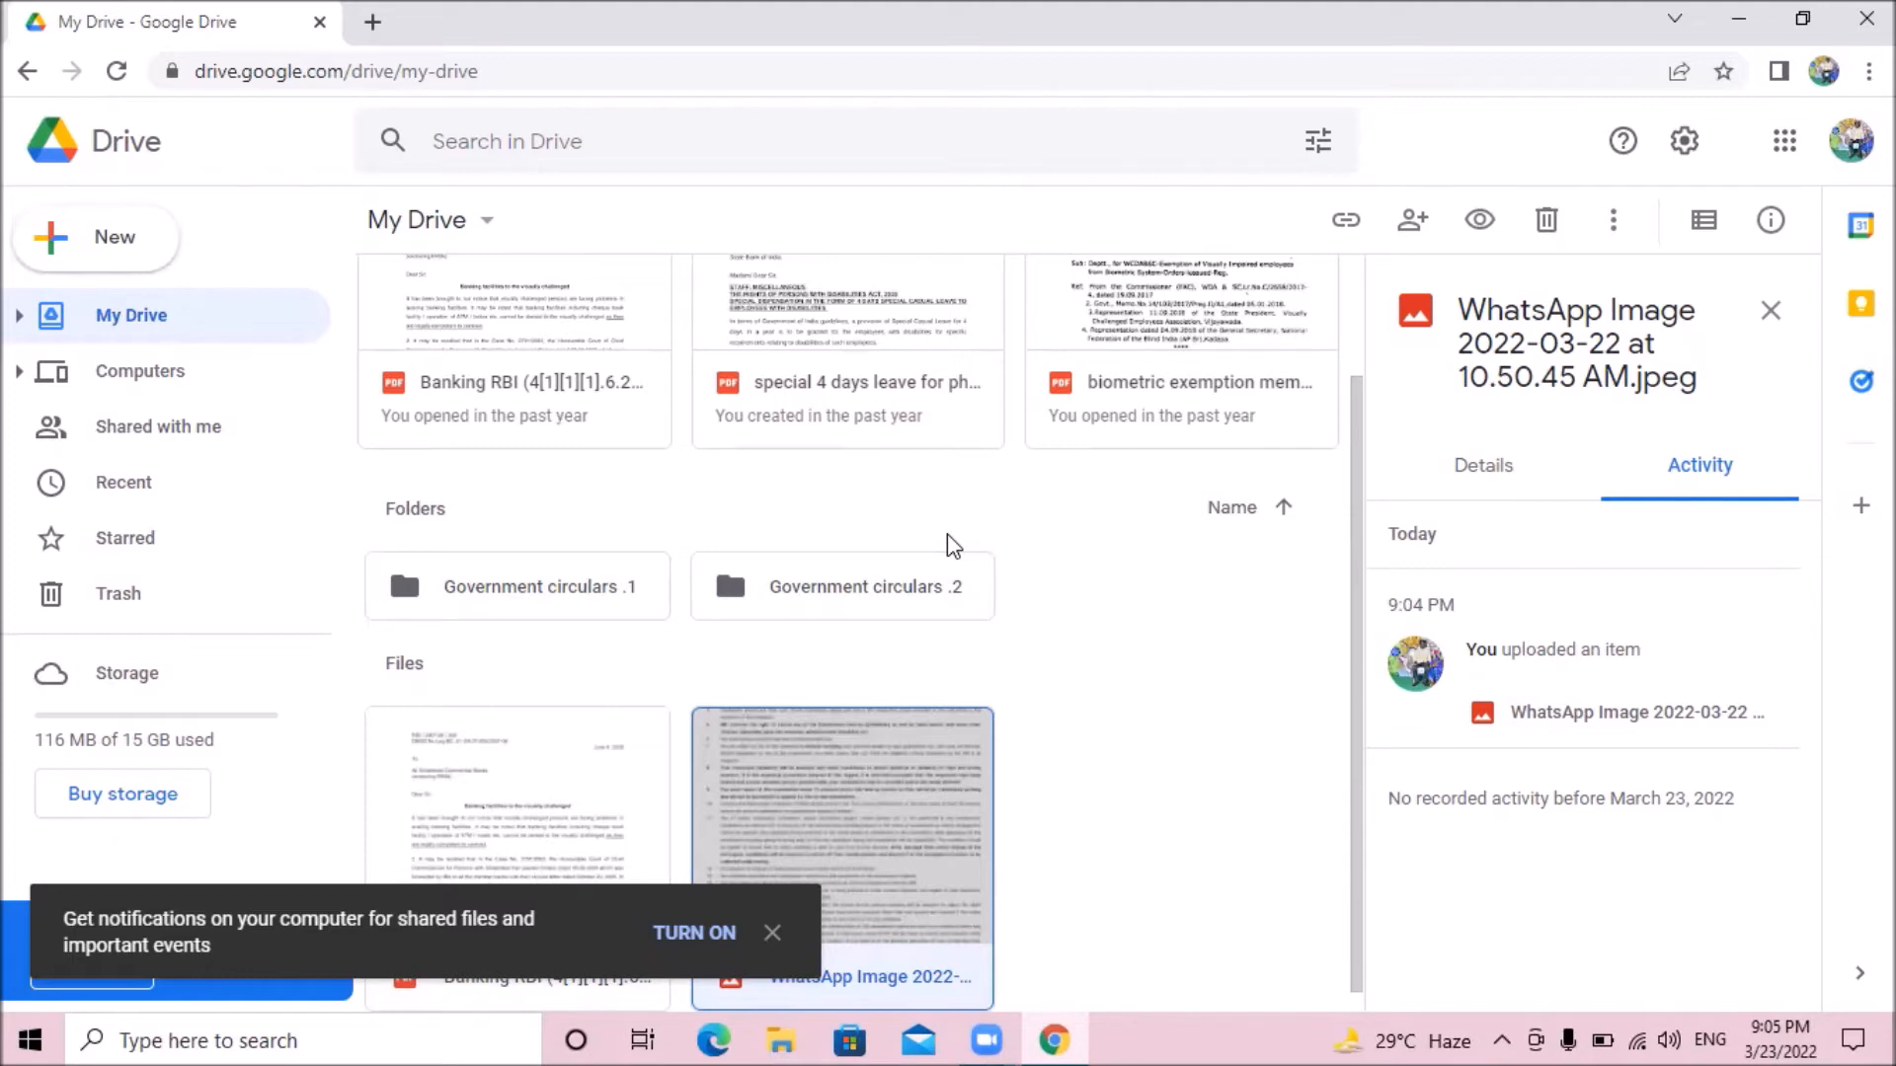
key(Left)
key(Right)
key(shift+F10)
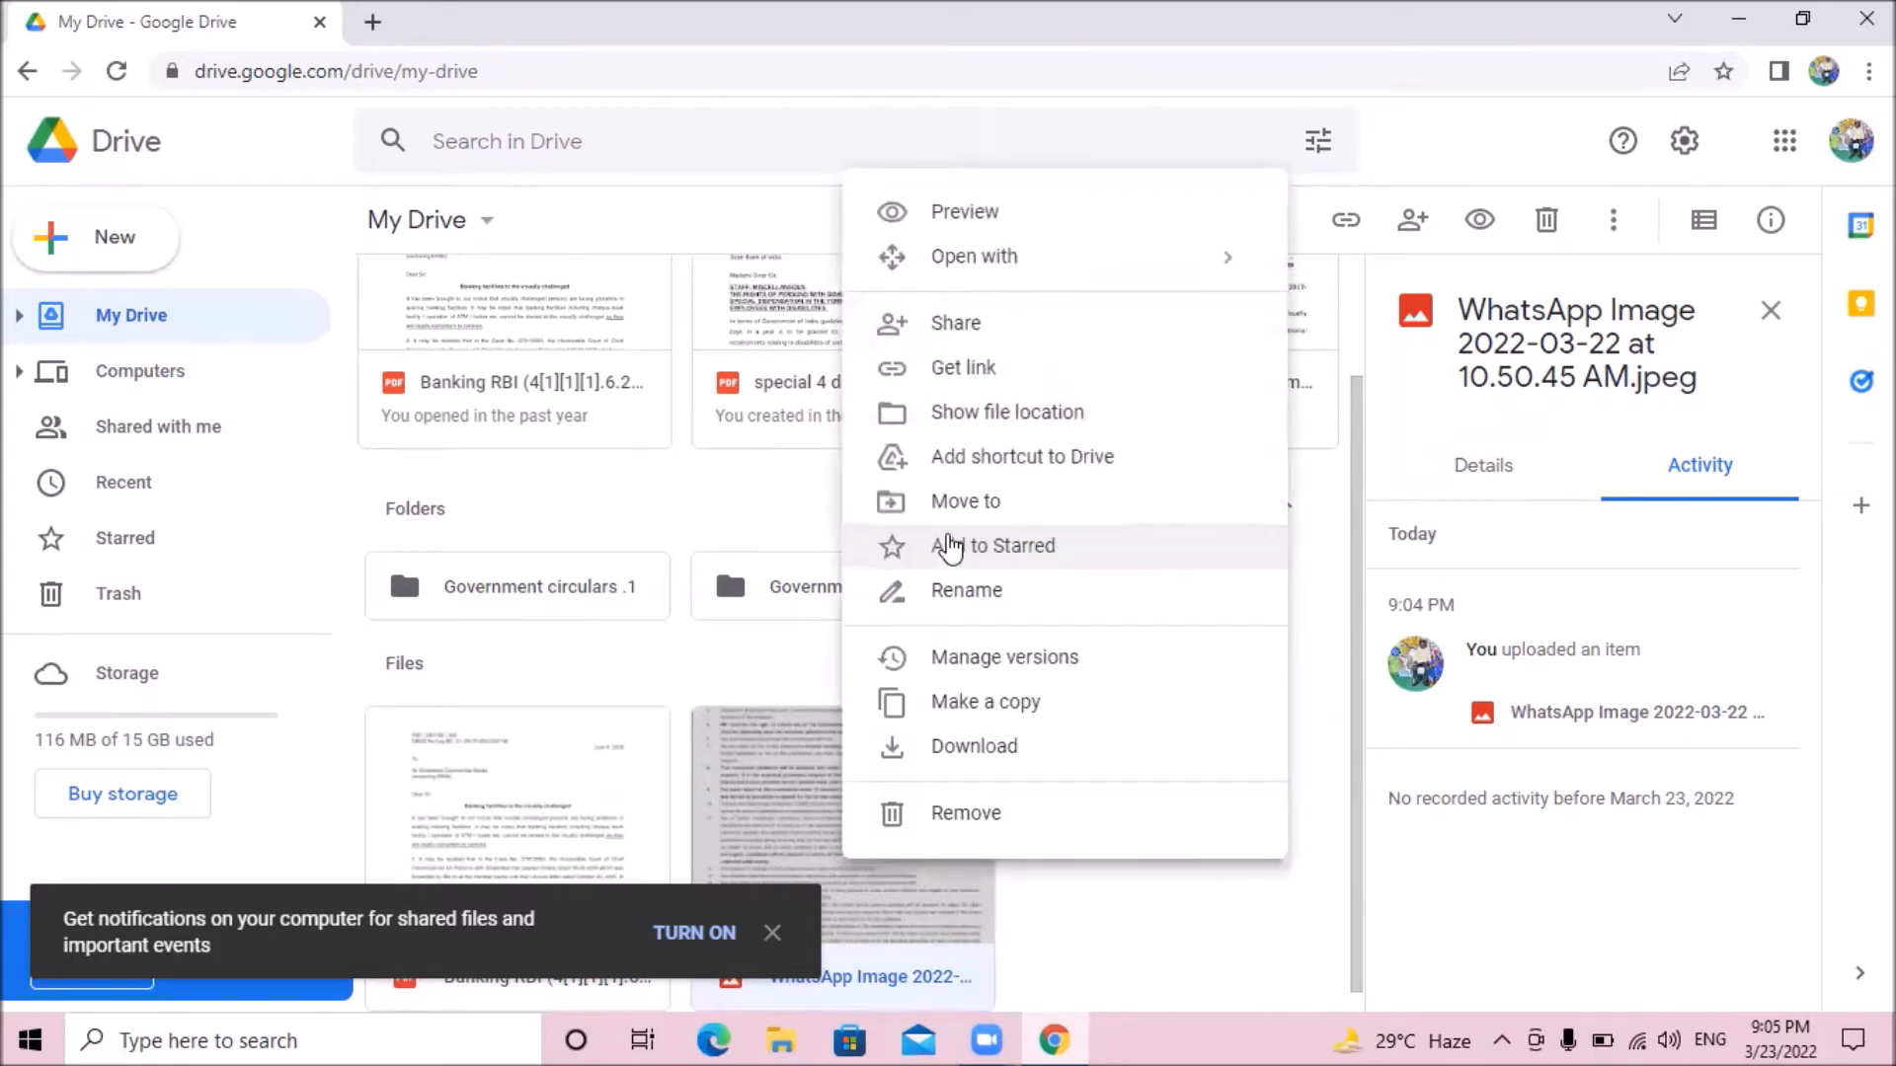
key(Down)
key(Down)
key(Down)
key(Down)
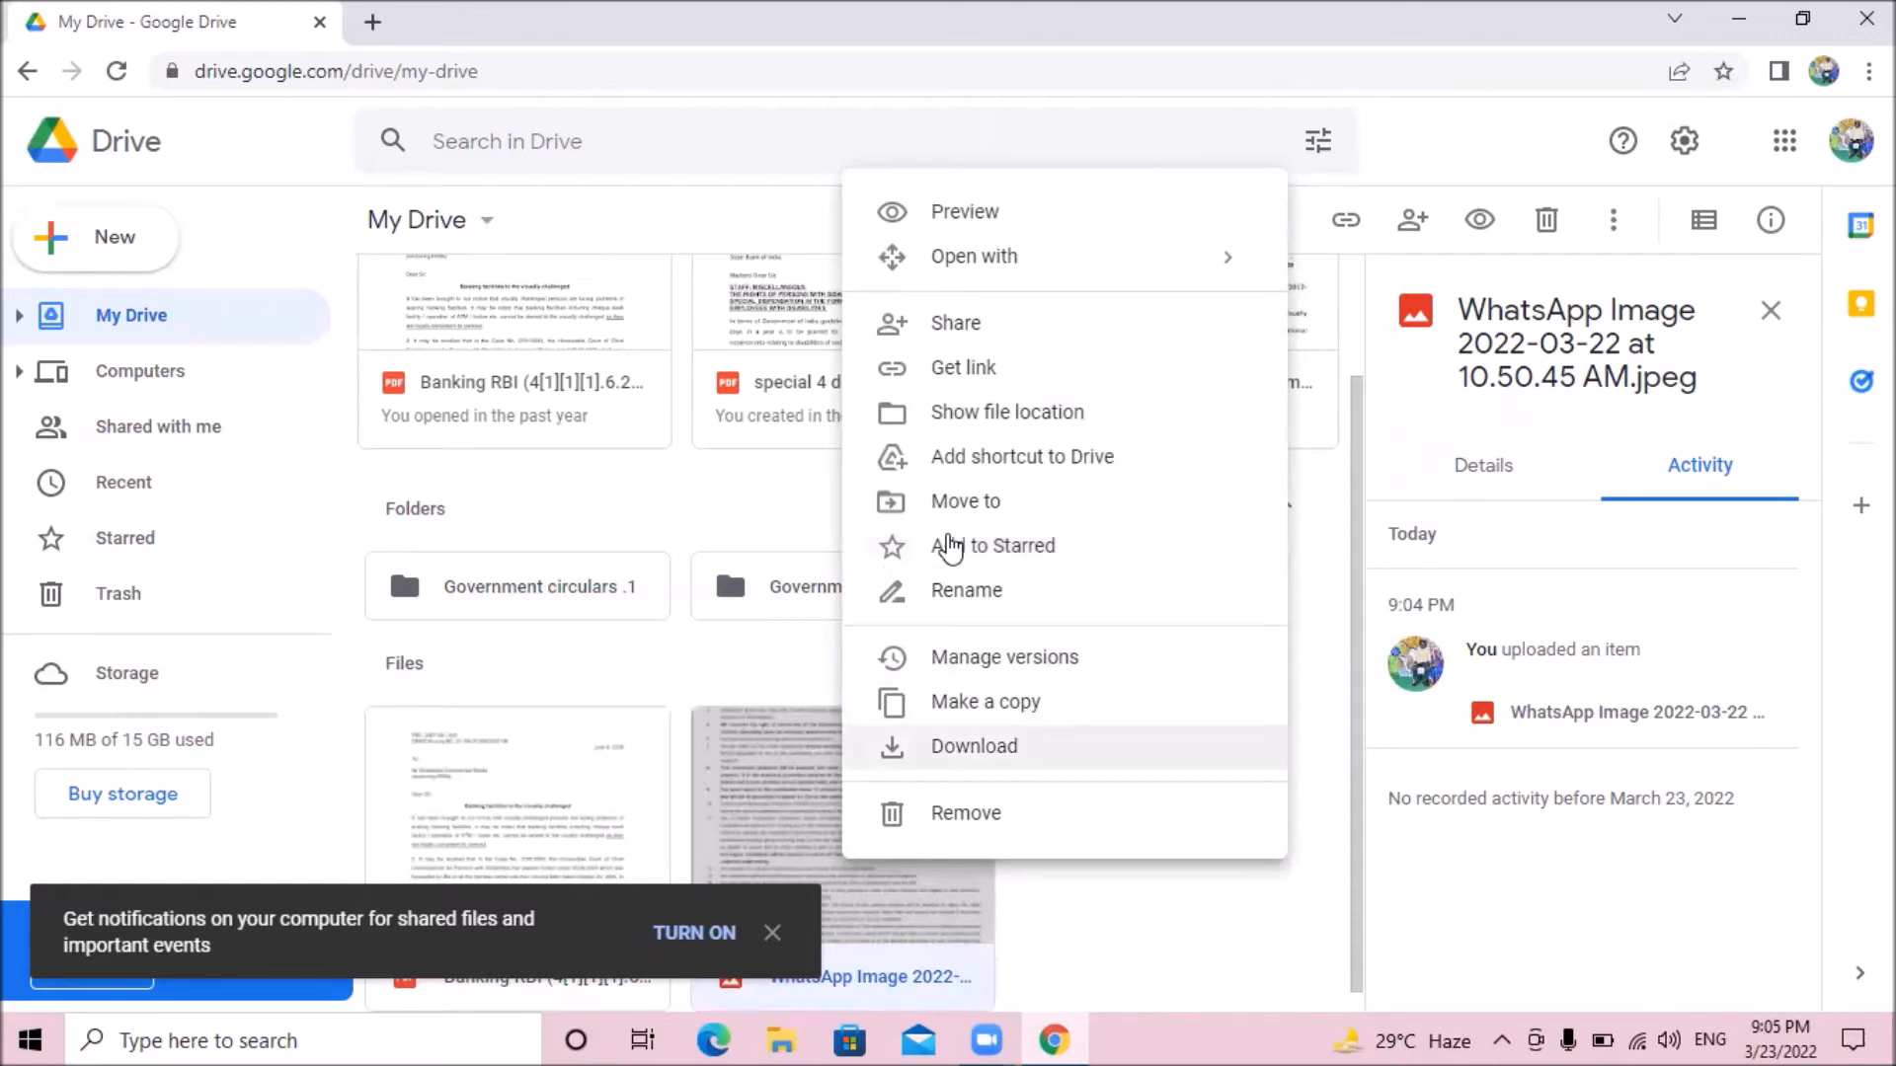
key(Down)
key(Down)
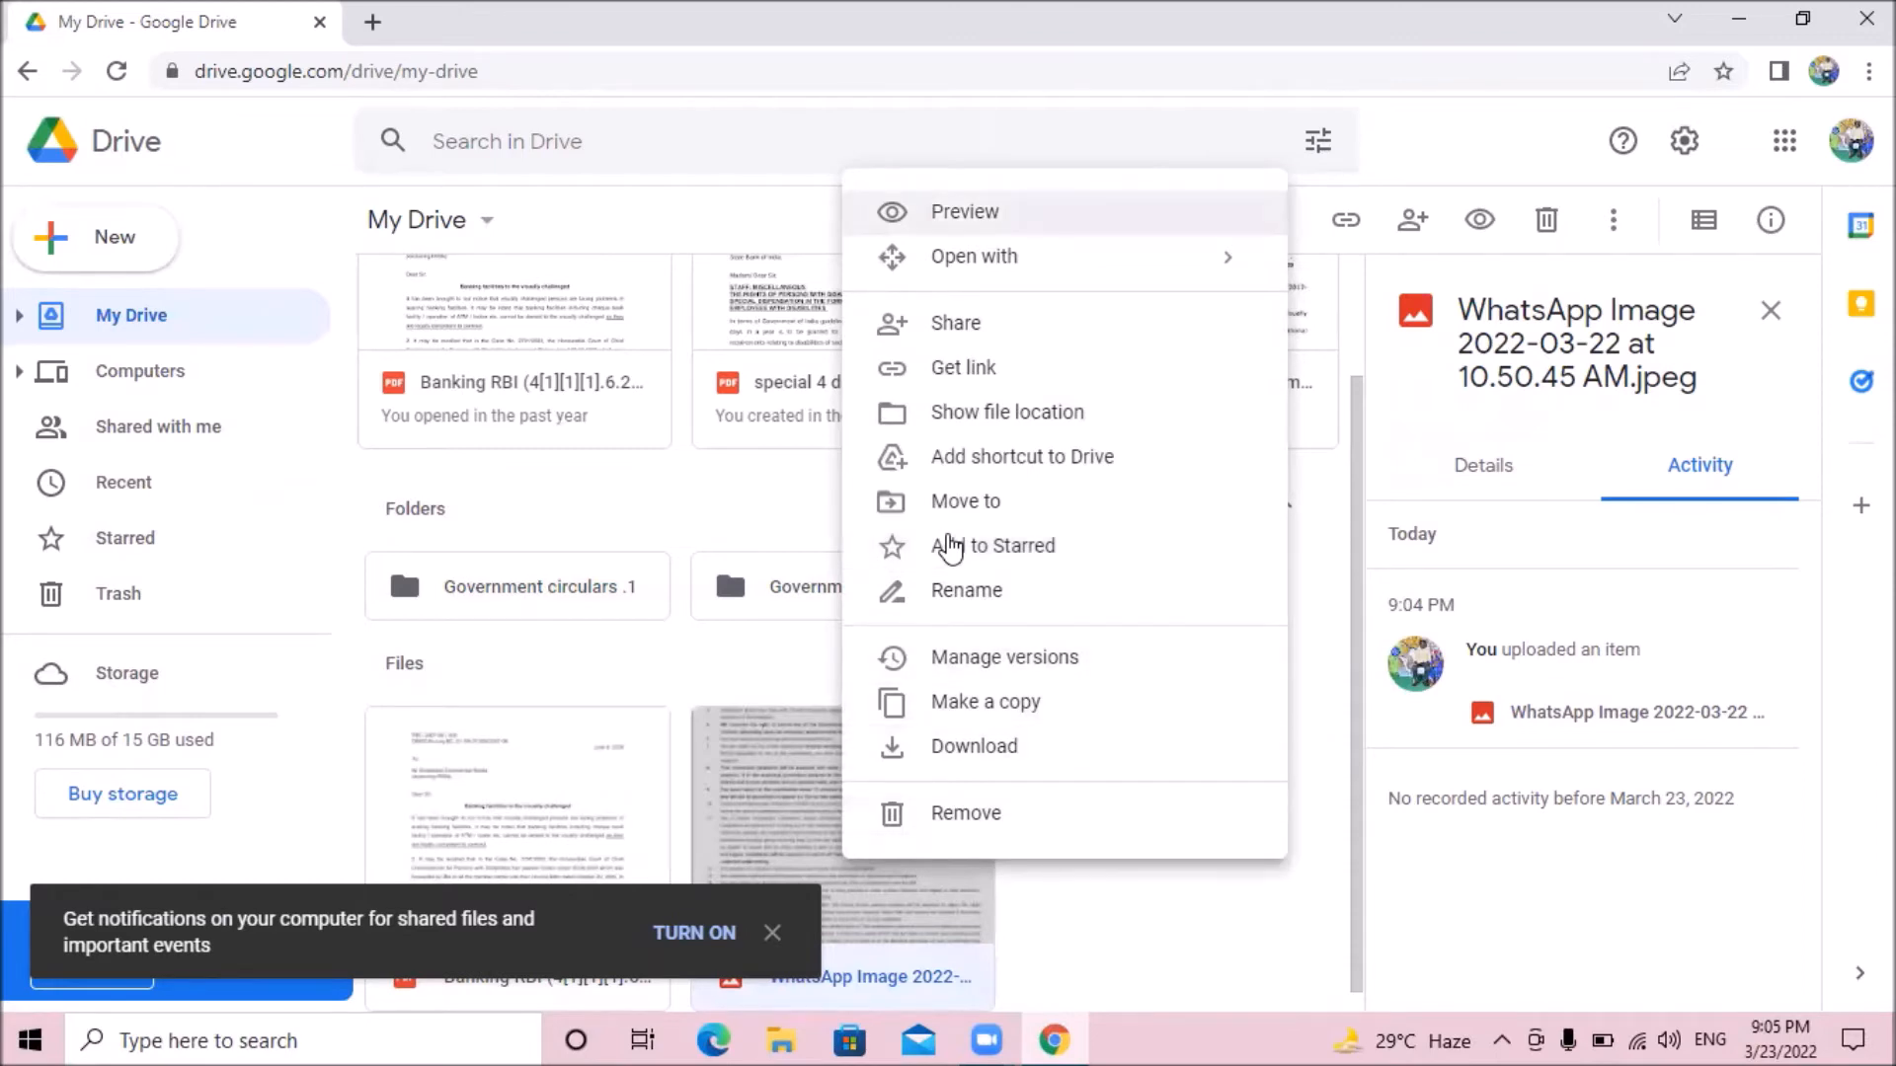
key(Down)
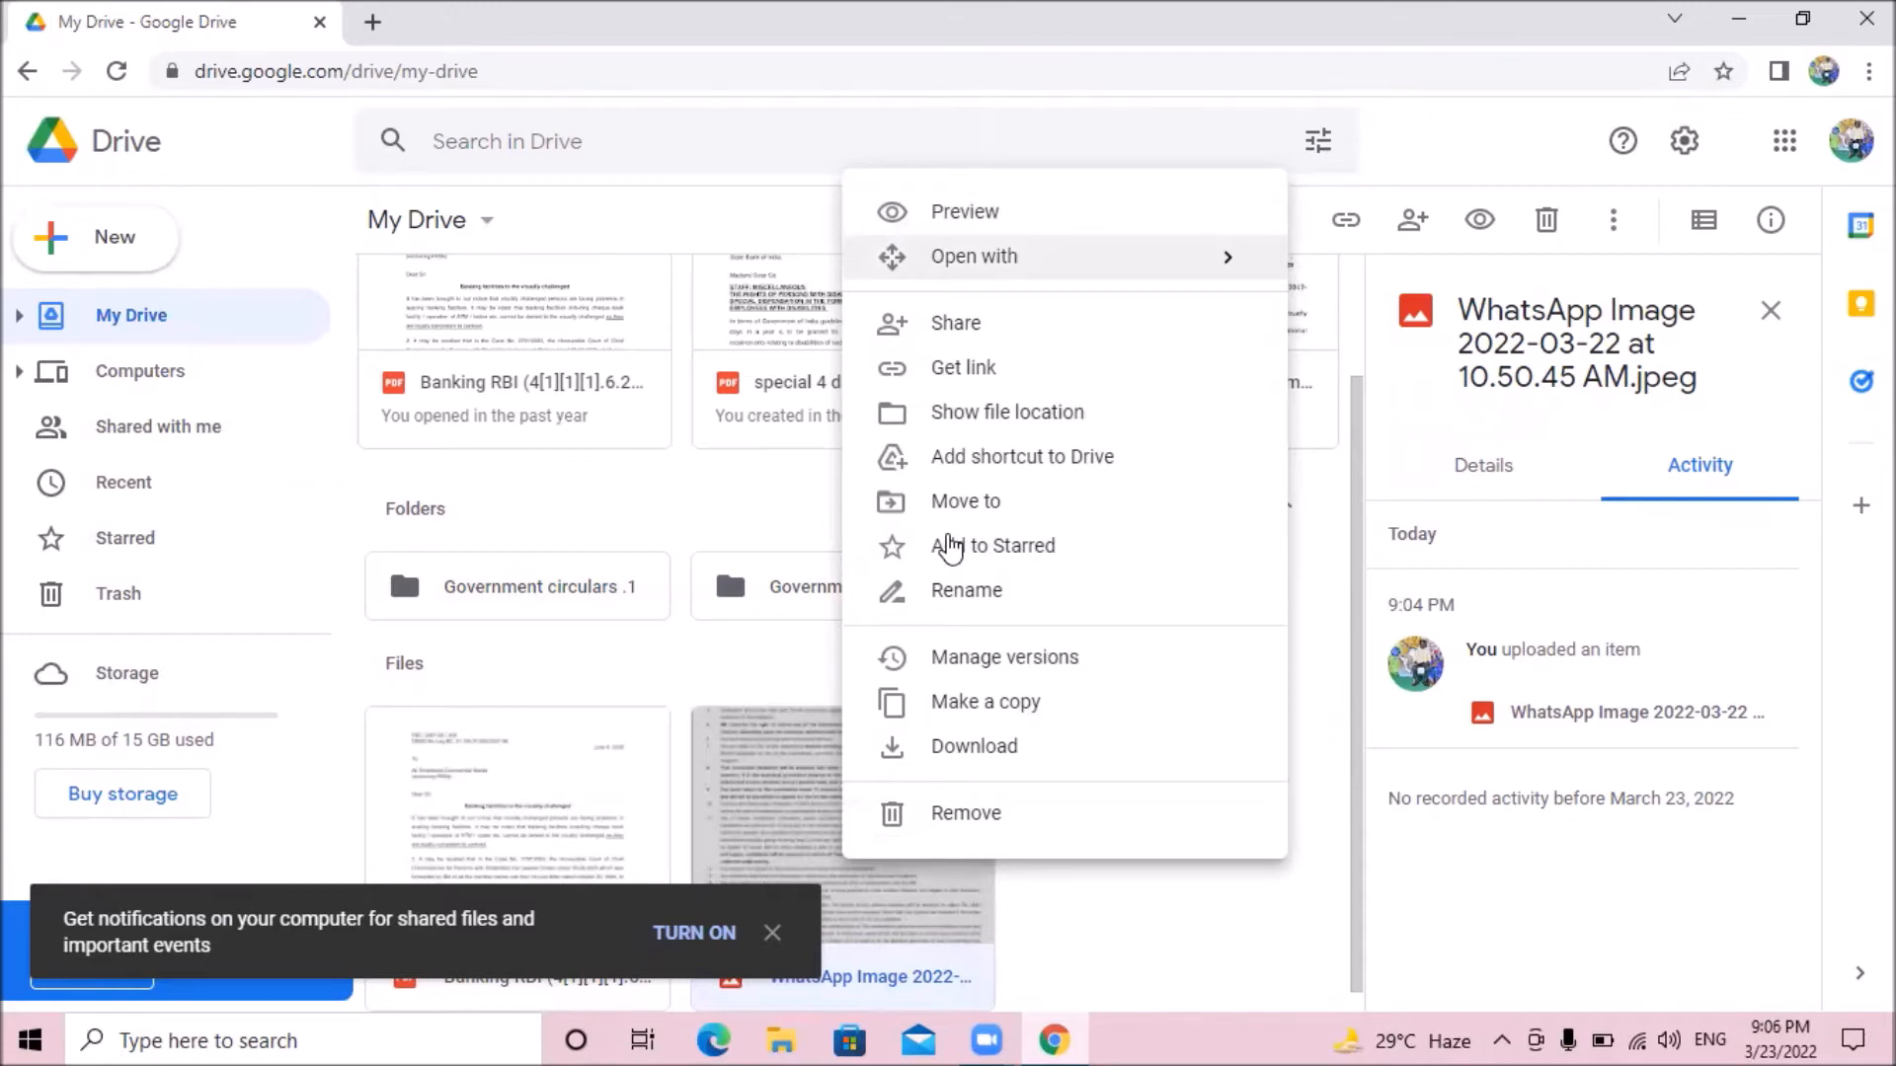
key(Right)
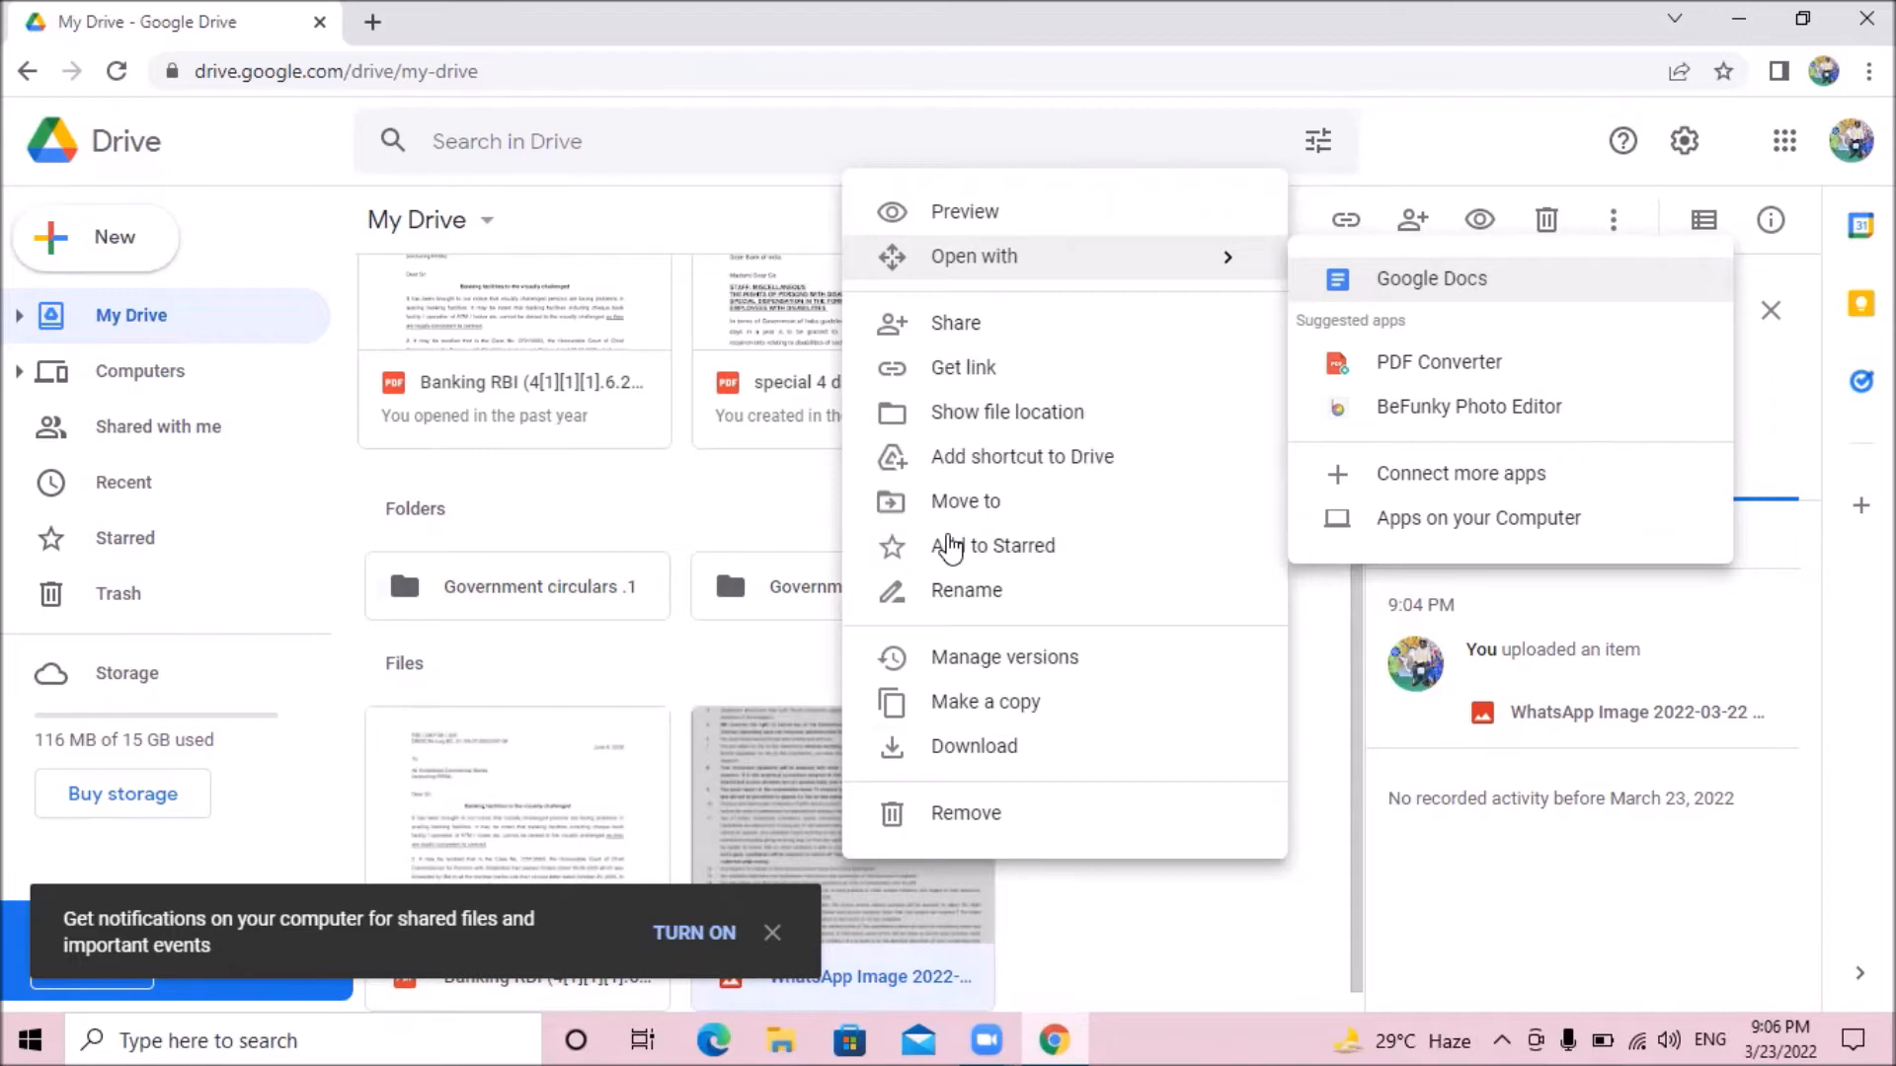
key(Return)
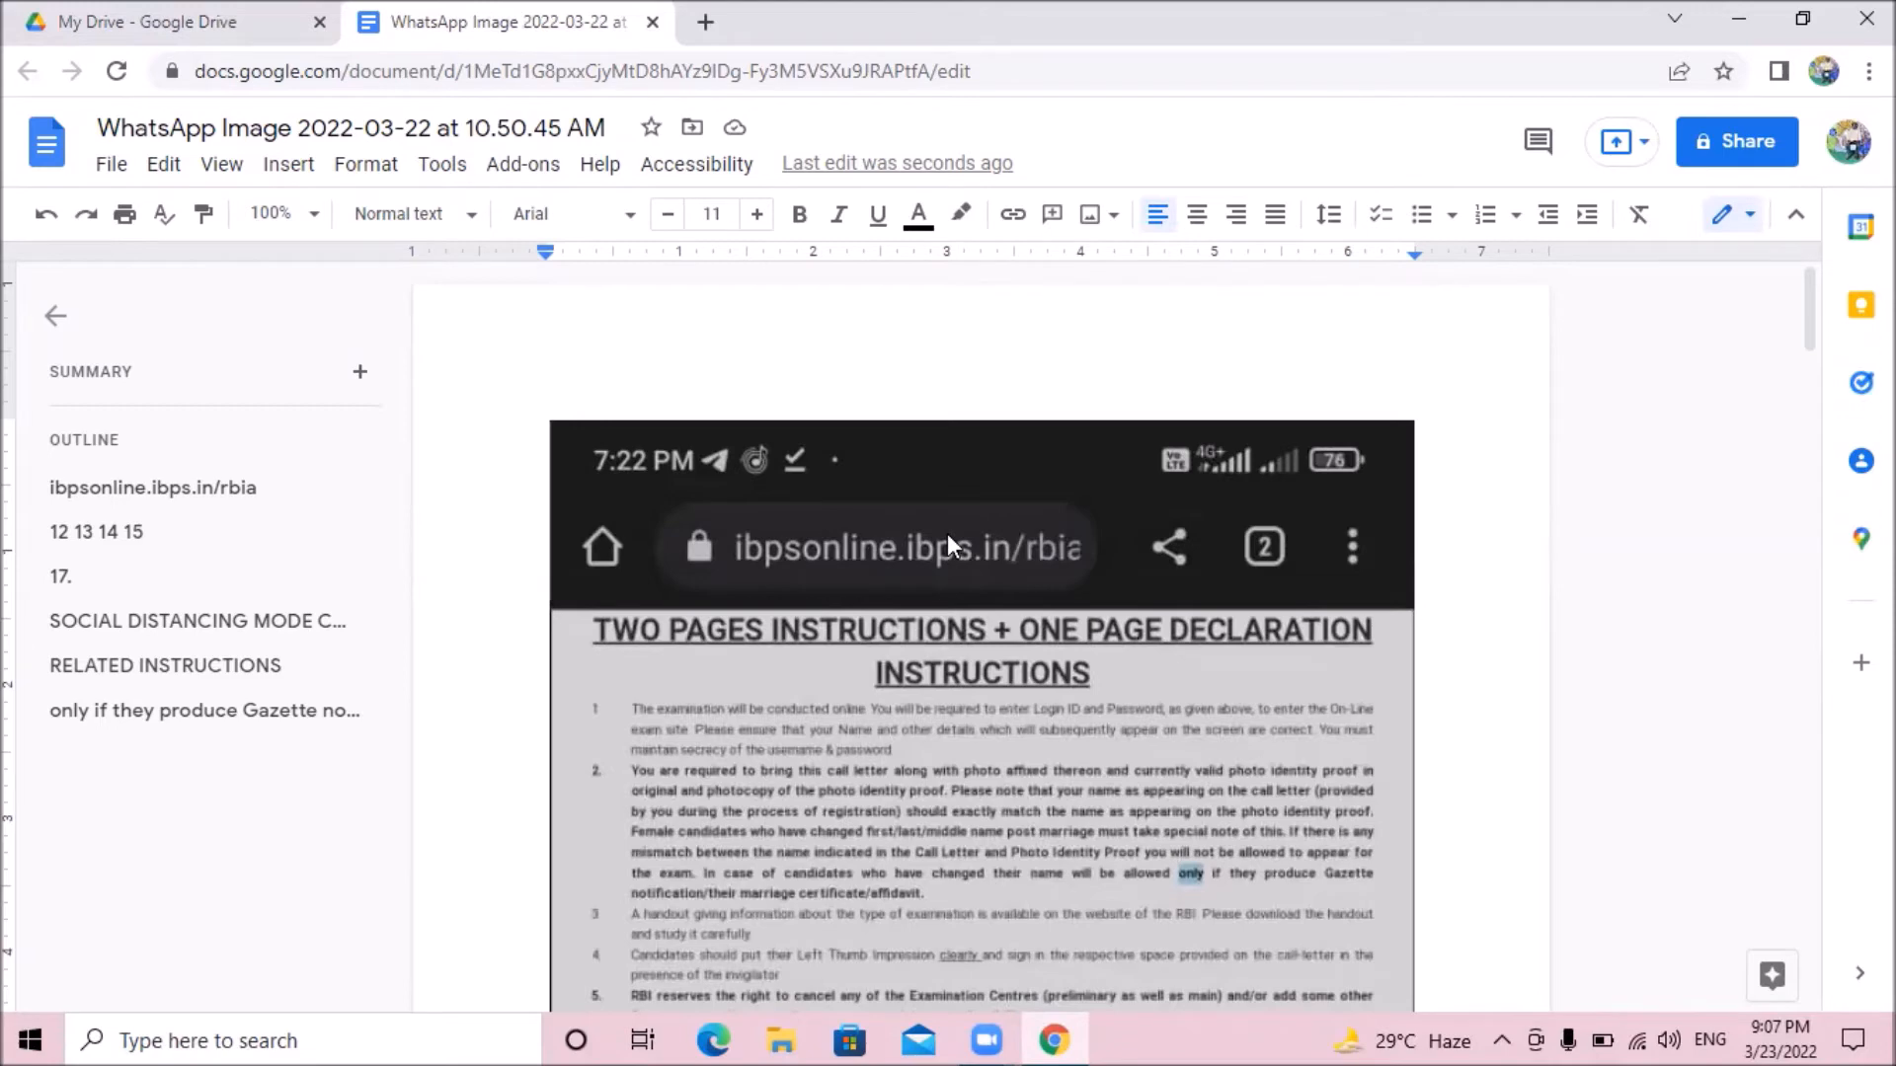
- Examine the text extracted below the image in the converted document, from its first line into the instructions paragraph
scroll(948, 546, down, 10)
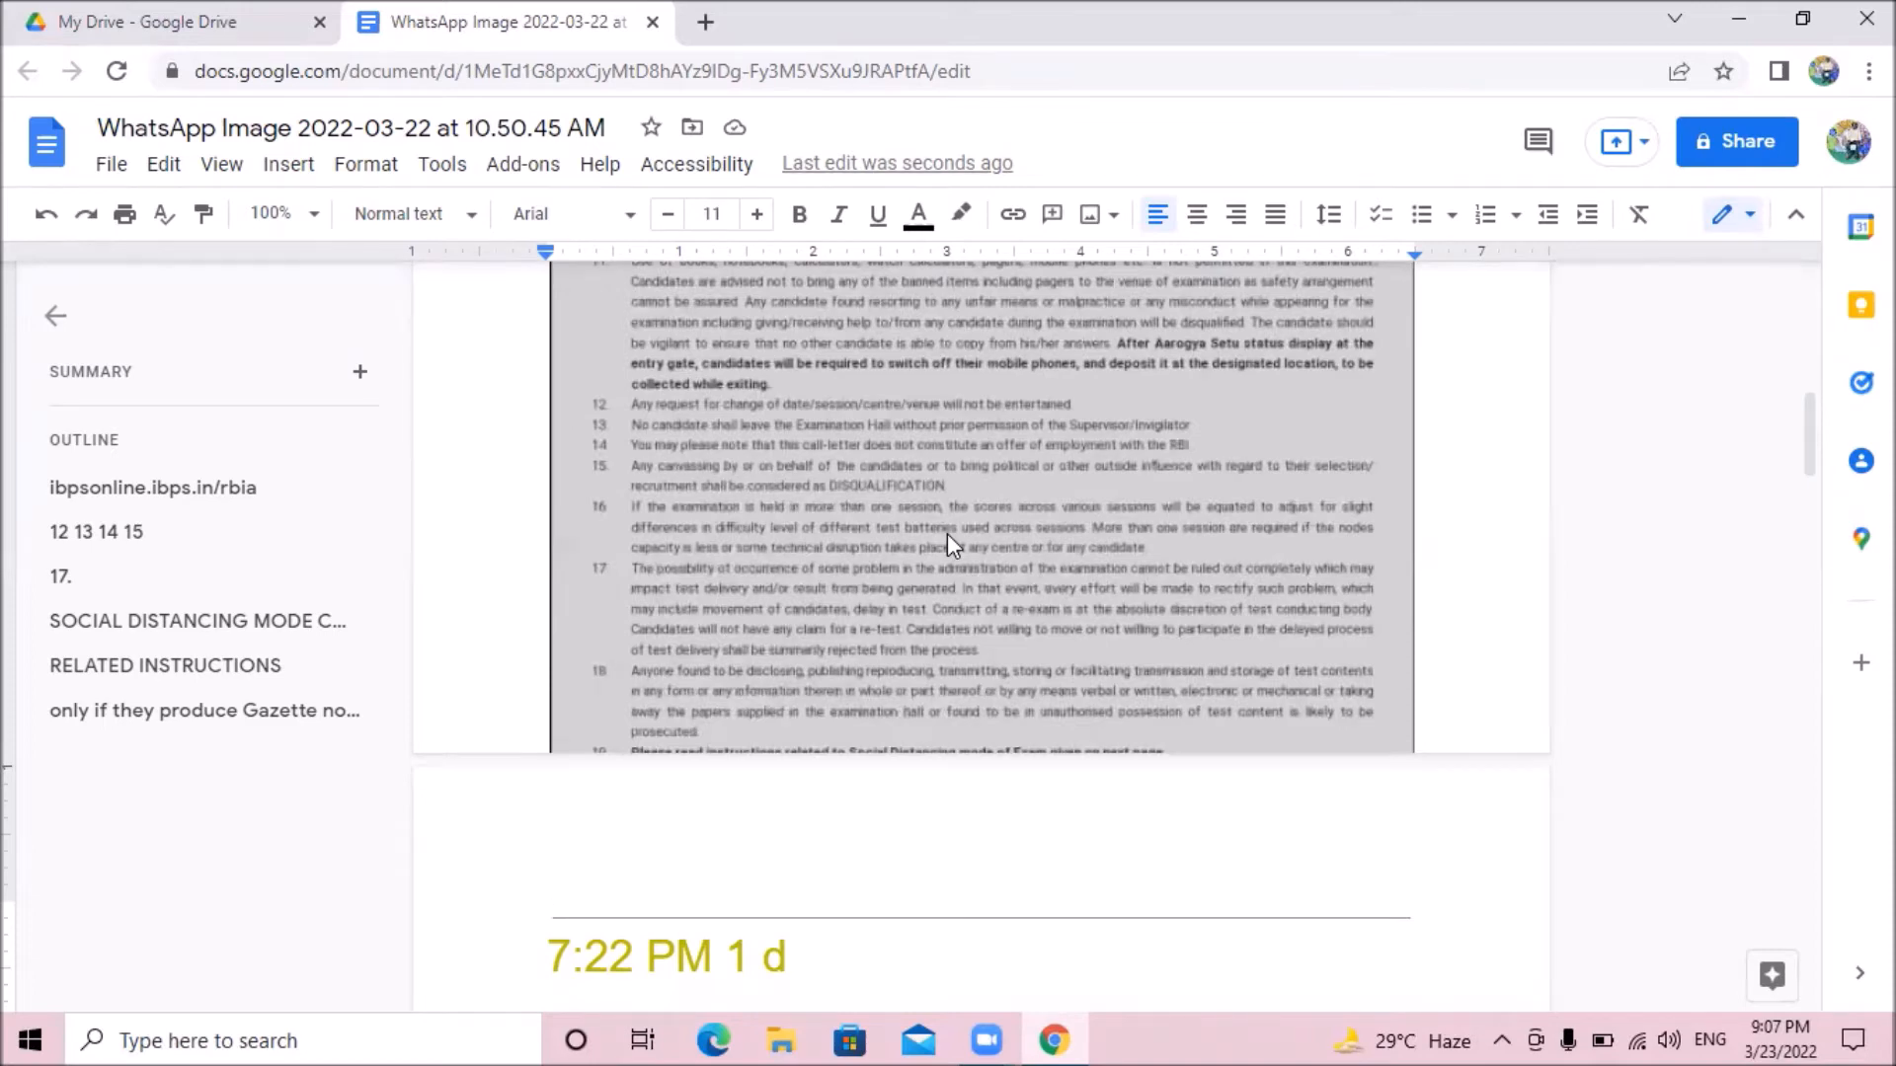
key(Down)
key(Down)
key(Down)
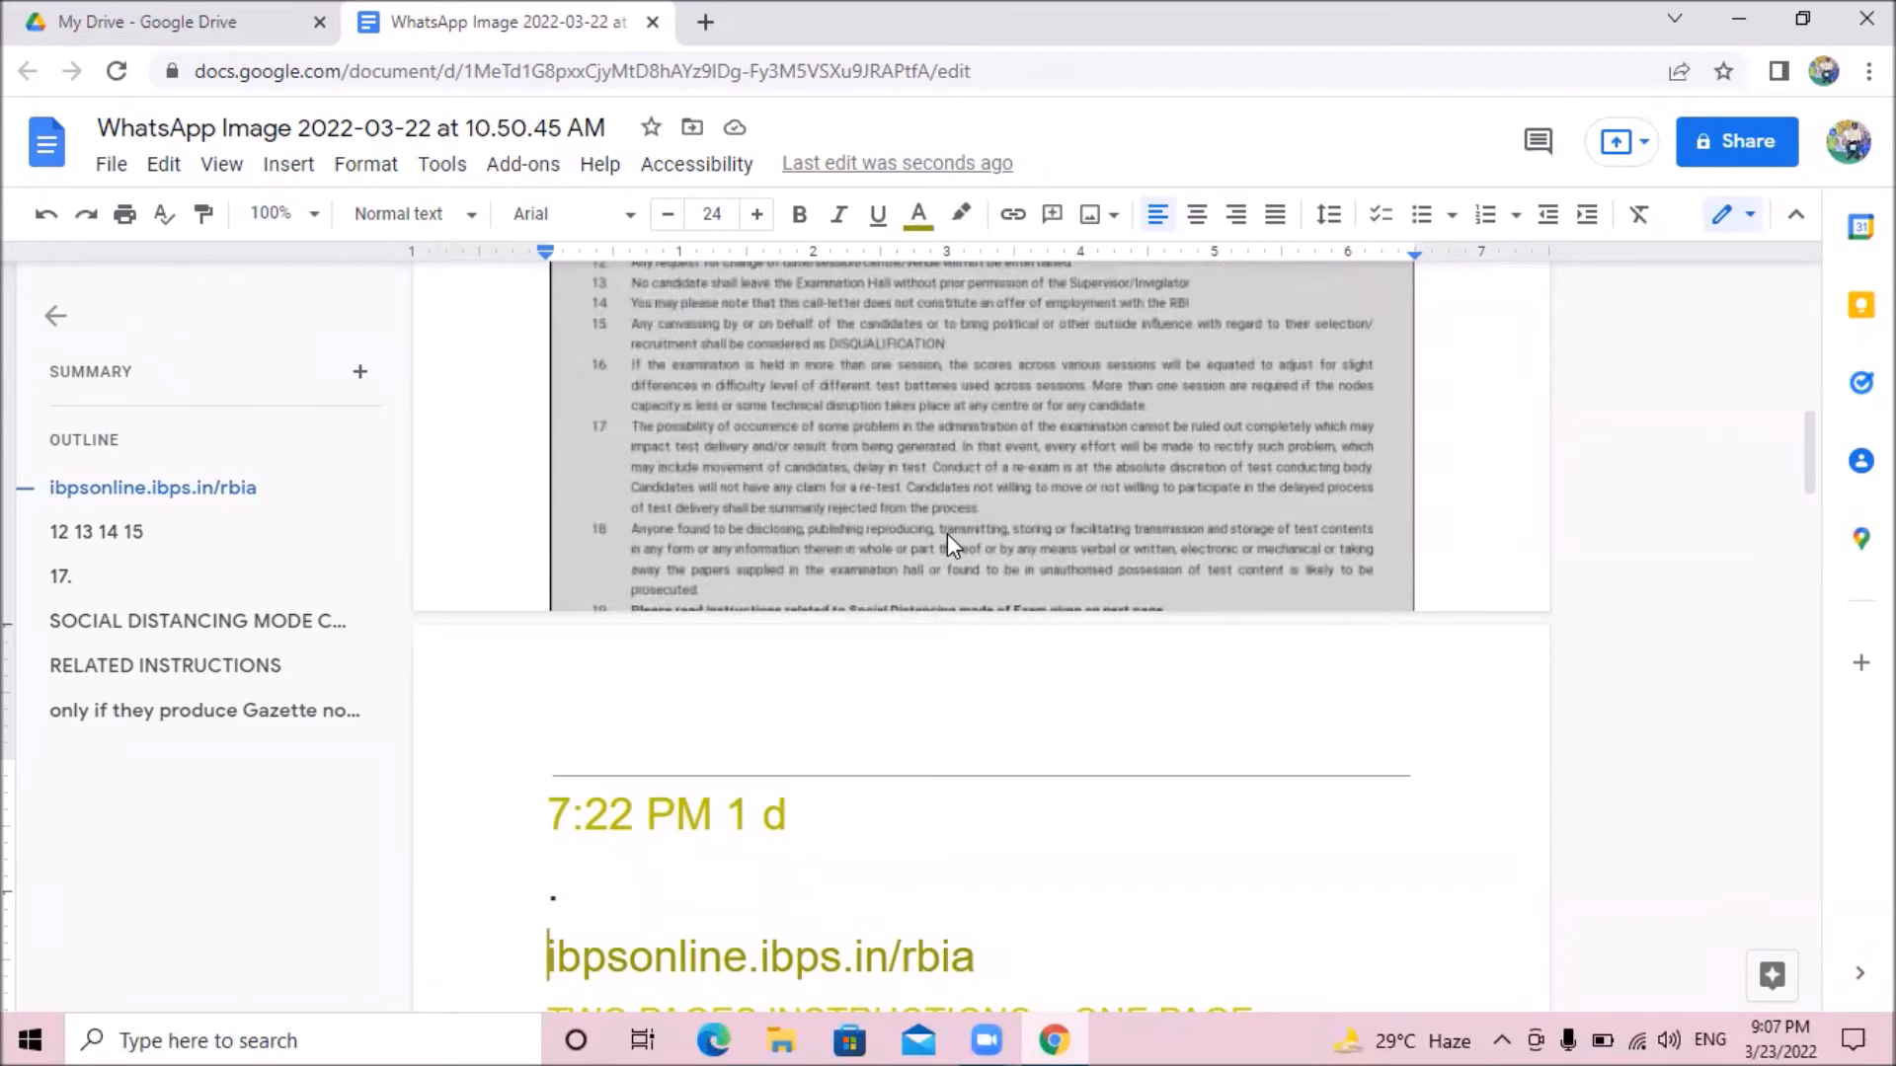
key(Down)
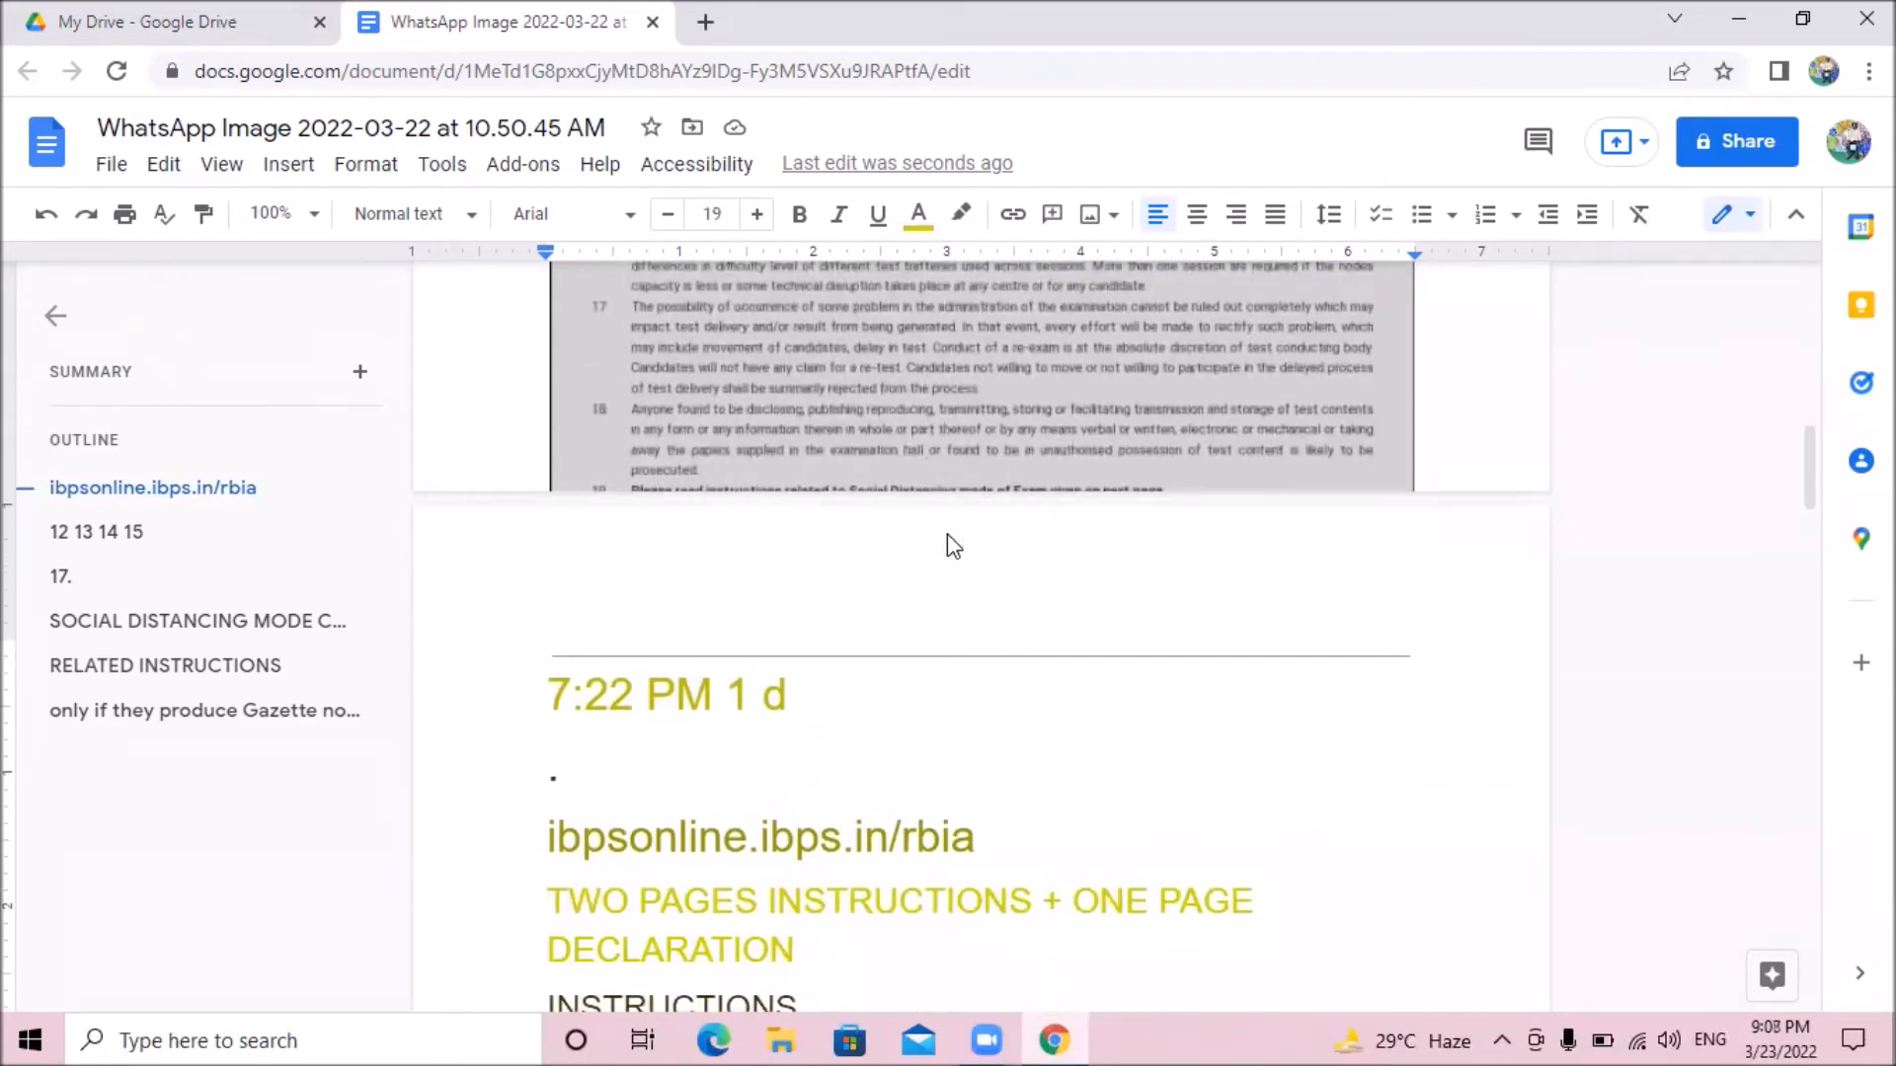
key(Down)
key(Down)
key(Down)
key(Down)
key(Down)
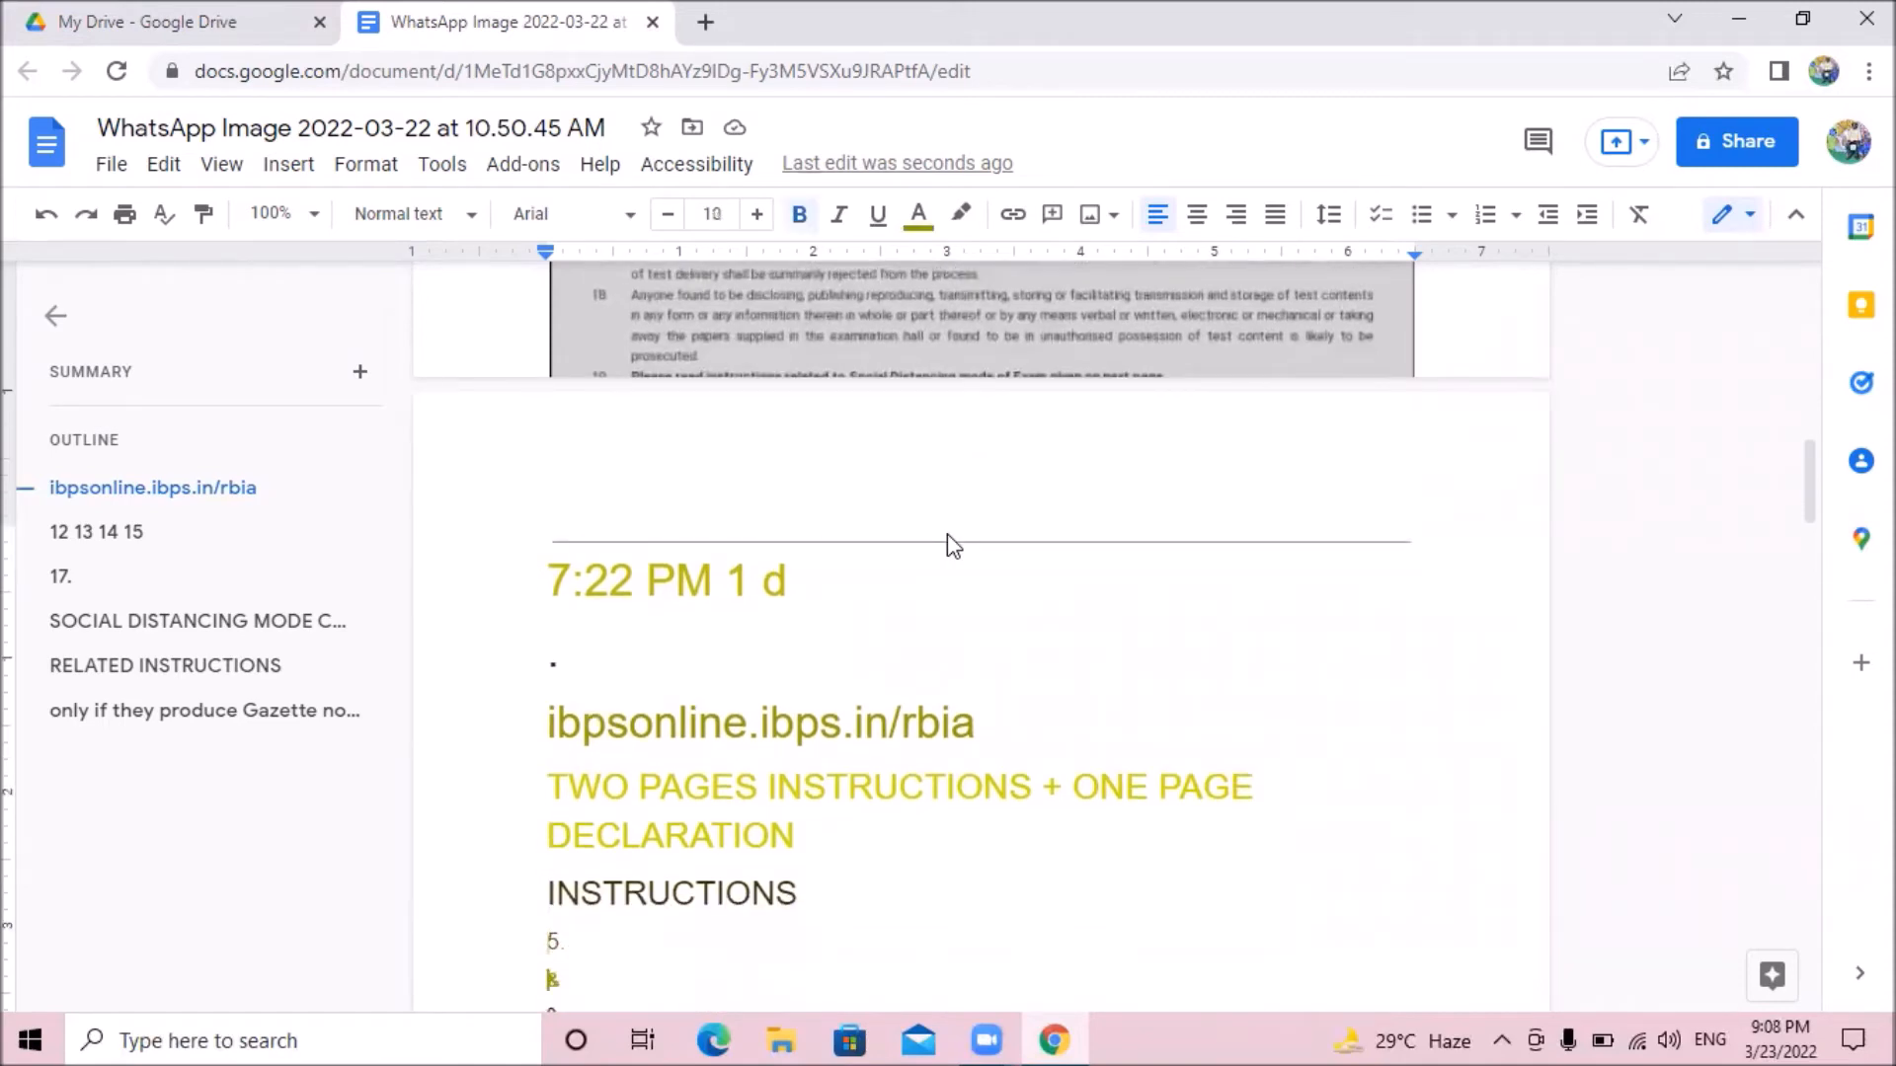
key(Down)
key(Down)
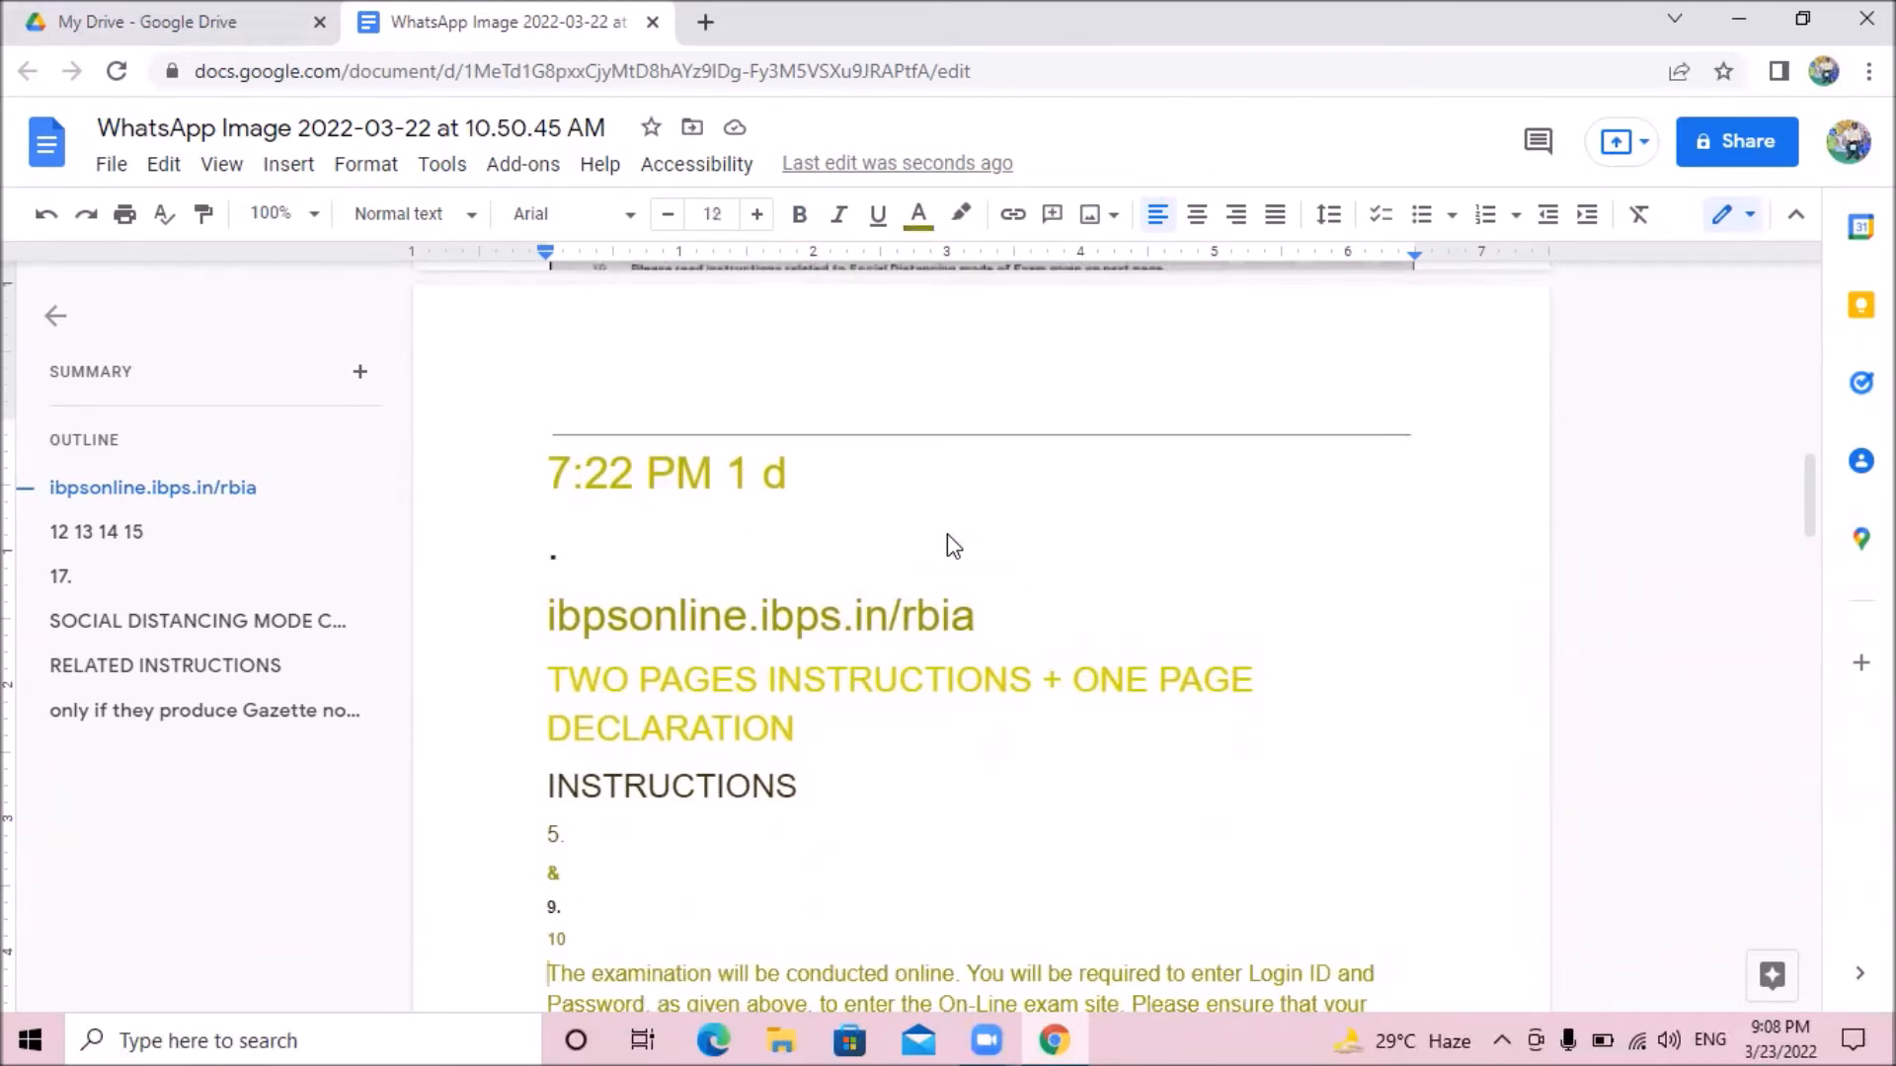
key(Down)
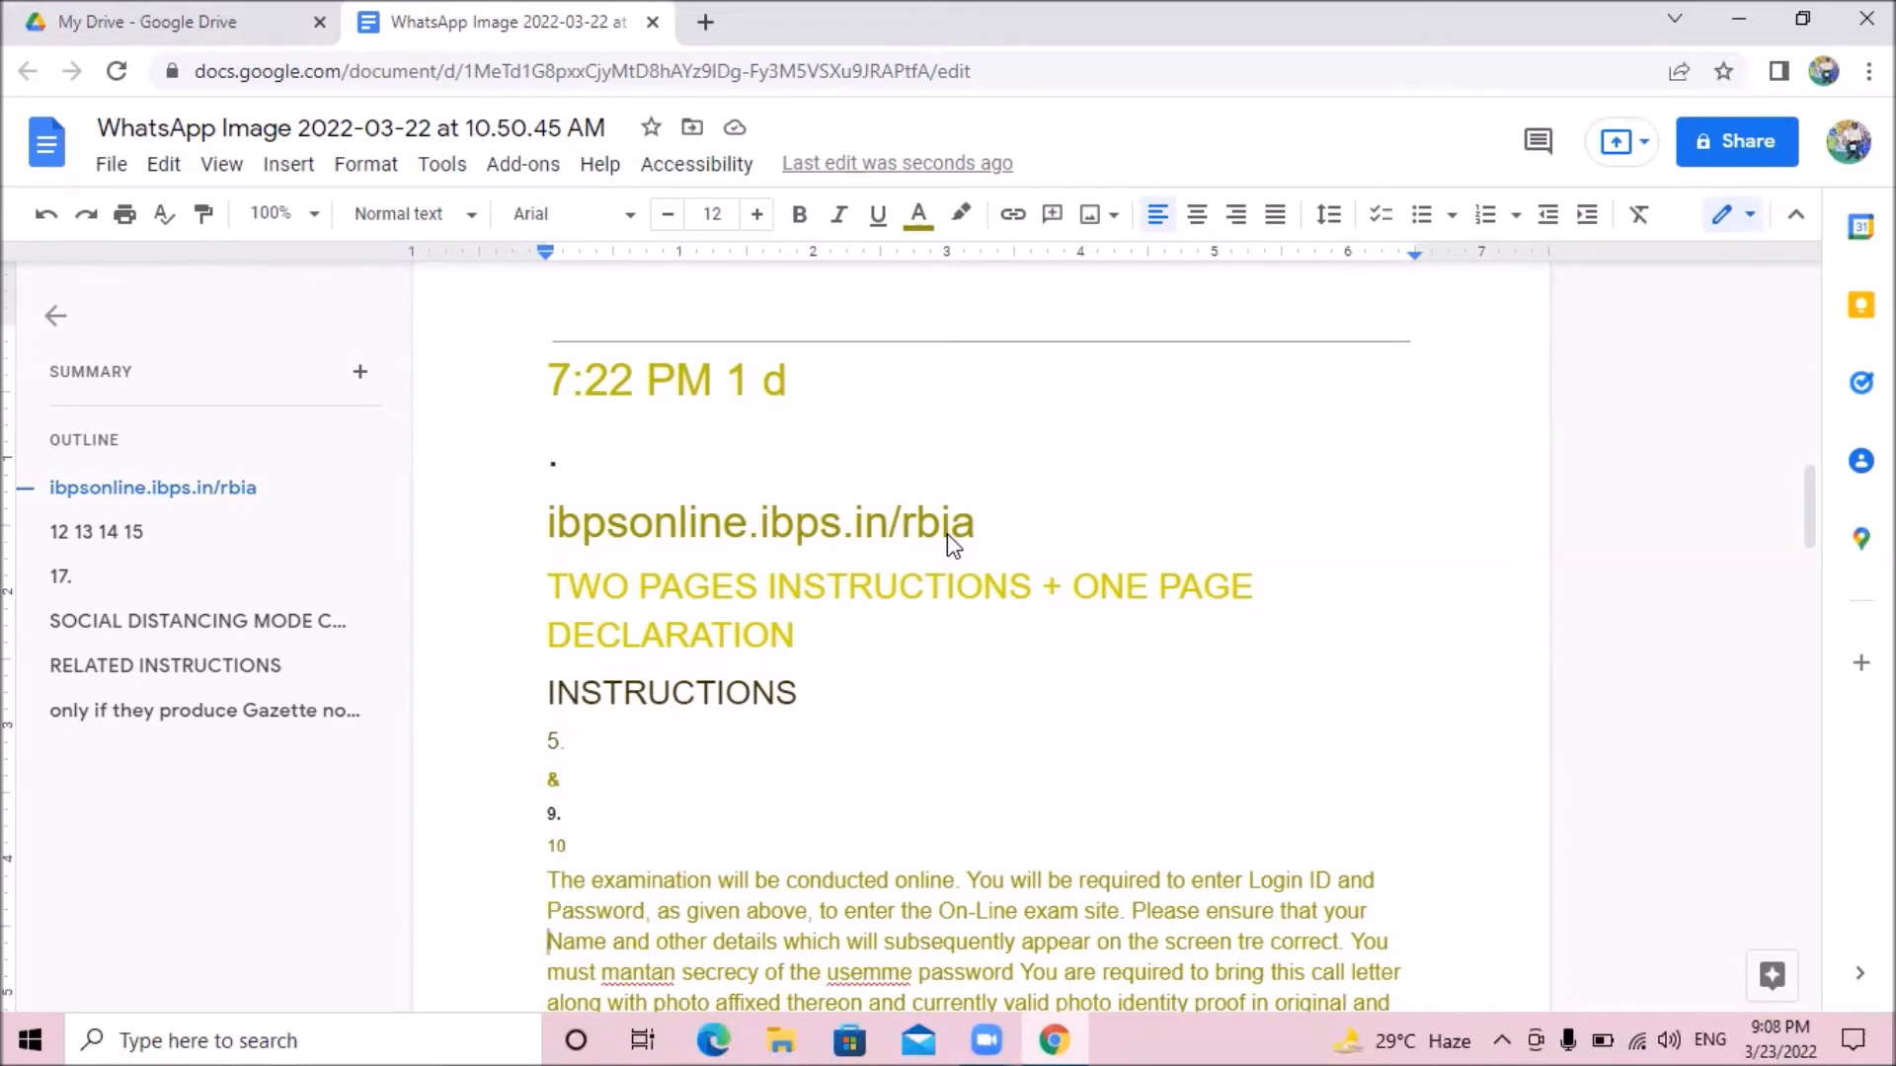
key(Down)
key(Down)
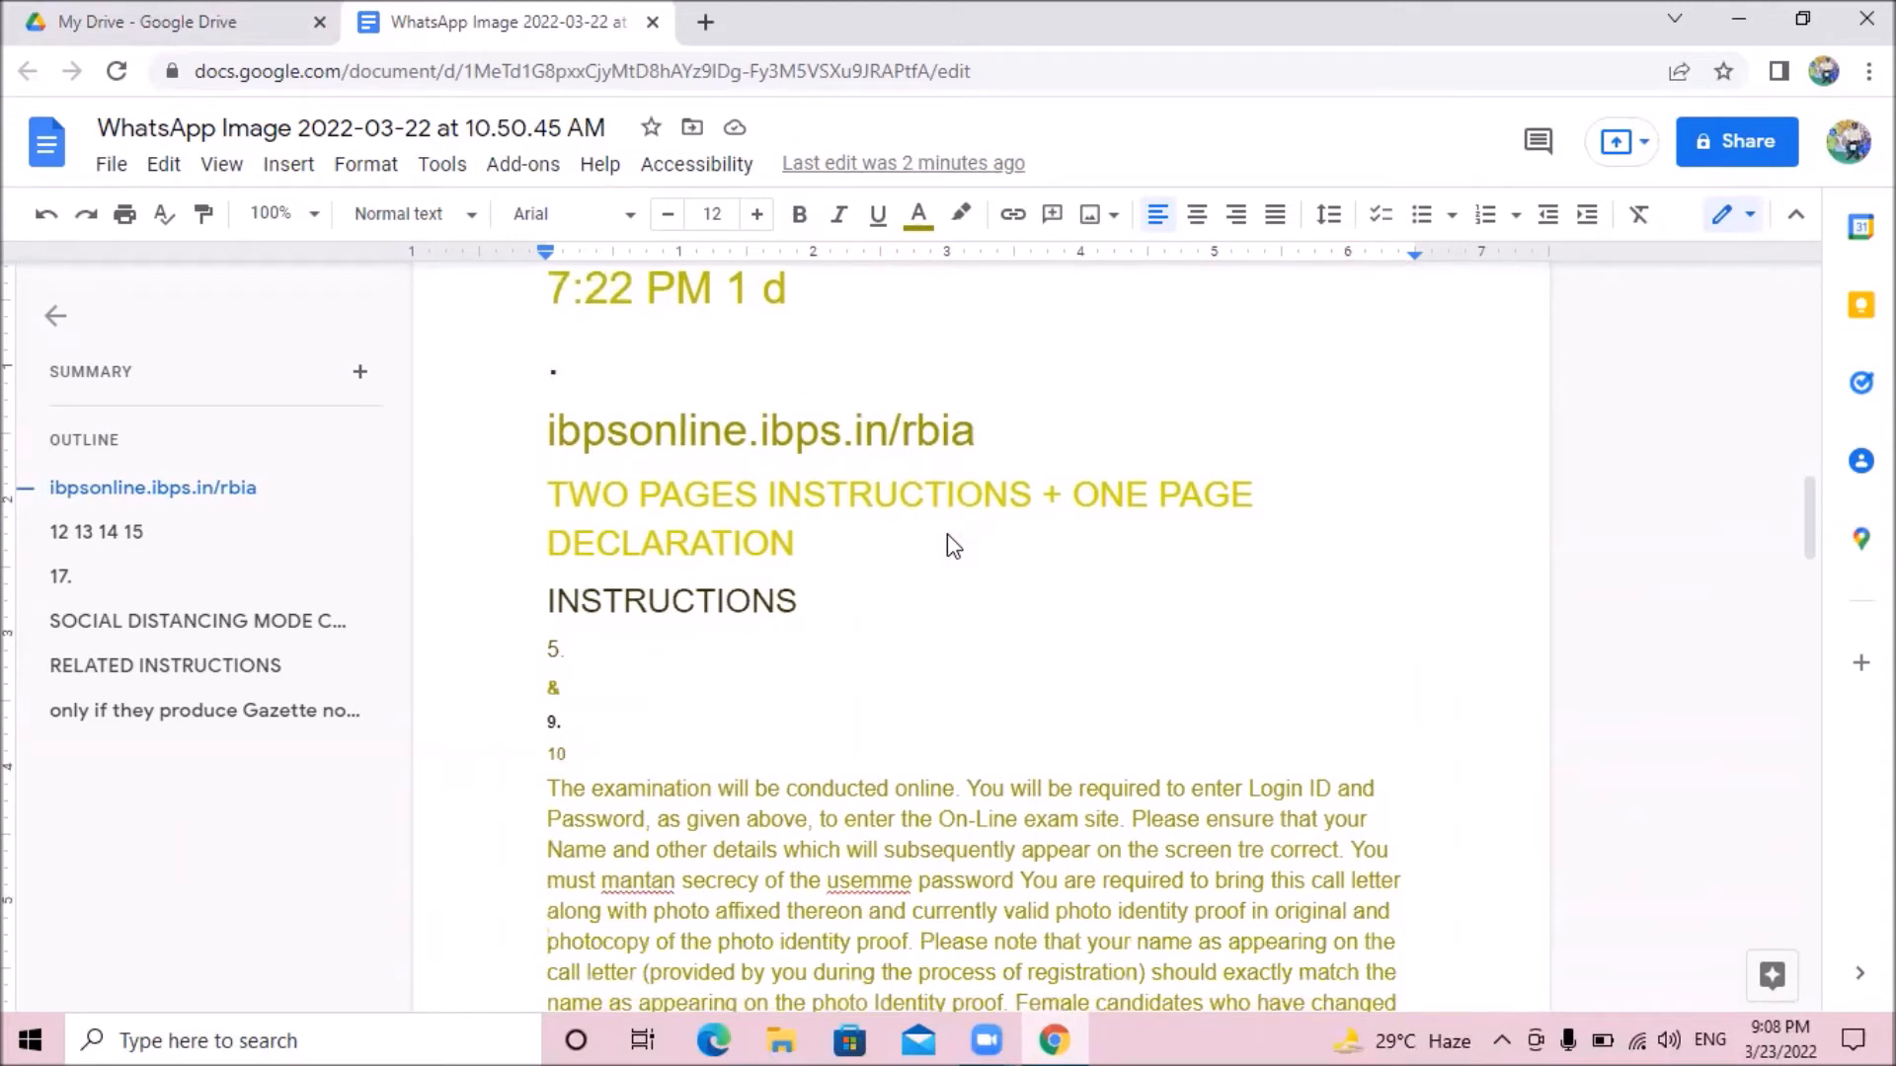
key(Down)
scroll(951, 546, down, 1)
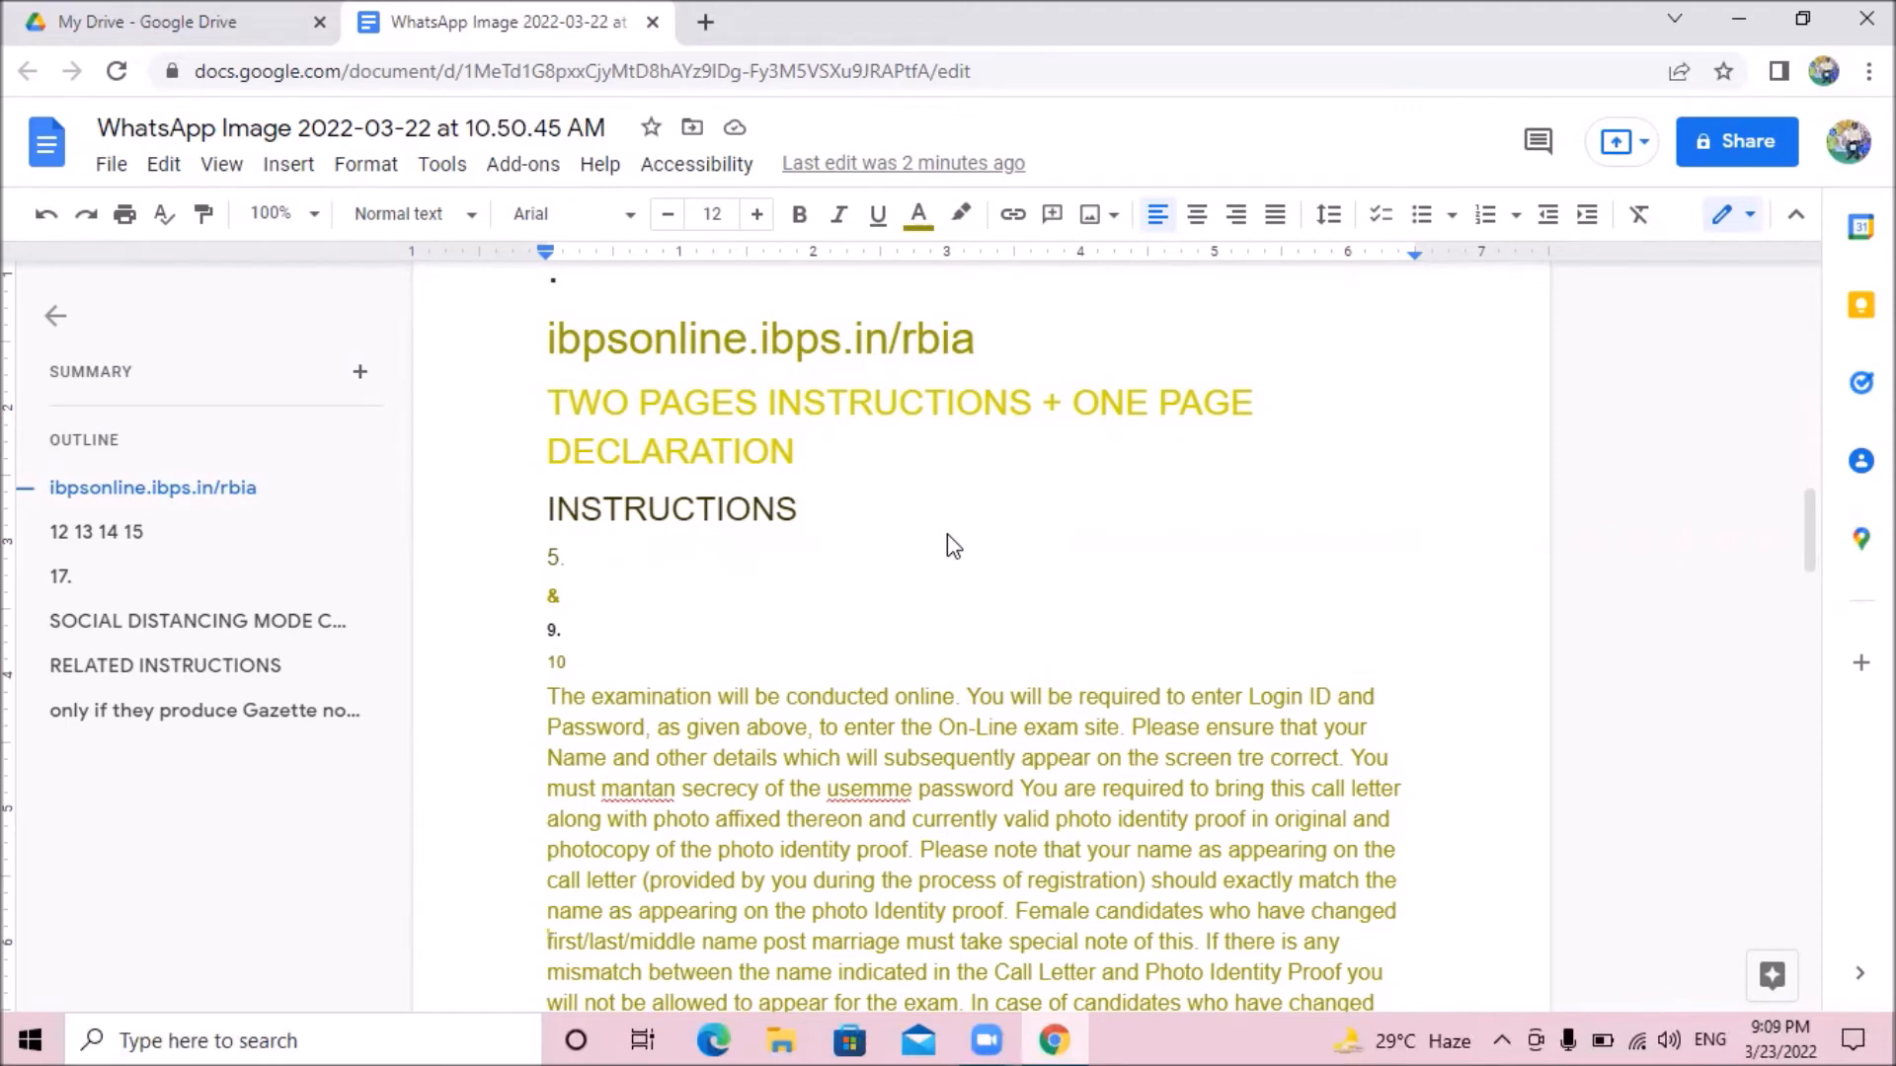
- Copy the entire converted document and paste it into a new blank Microsoft Word document
key(ctrl+a)
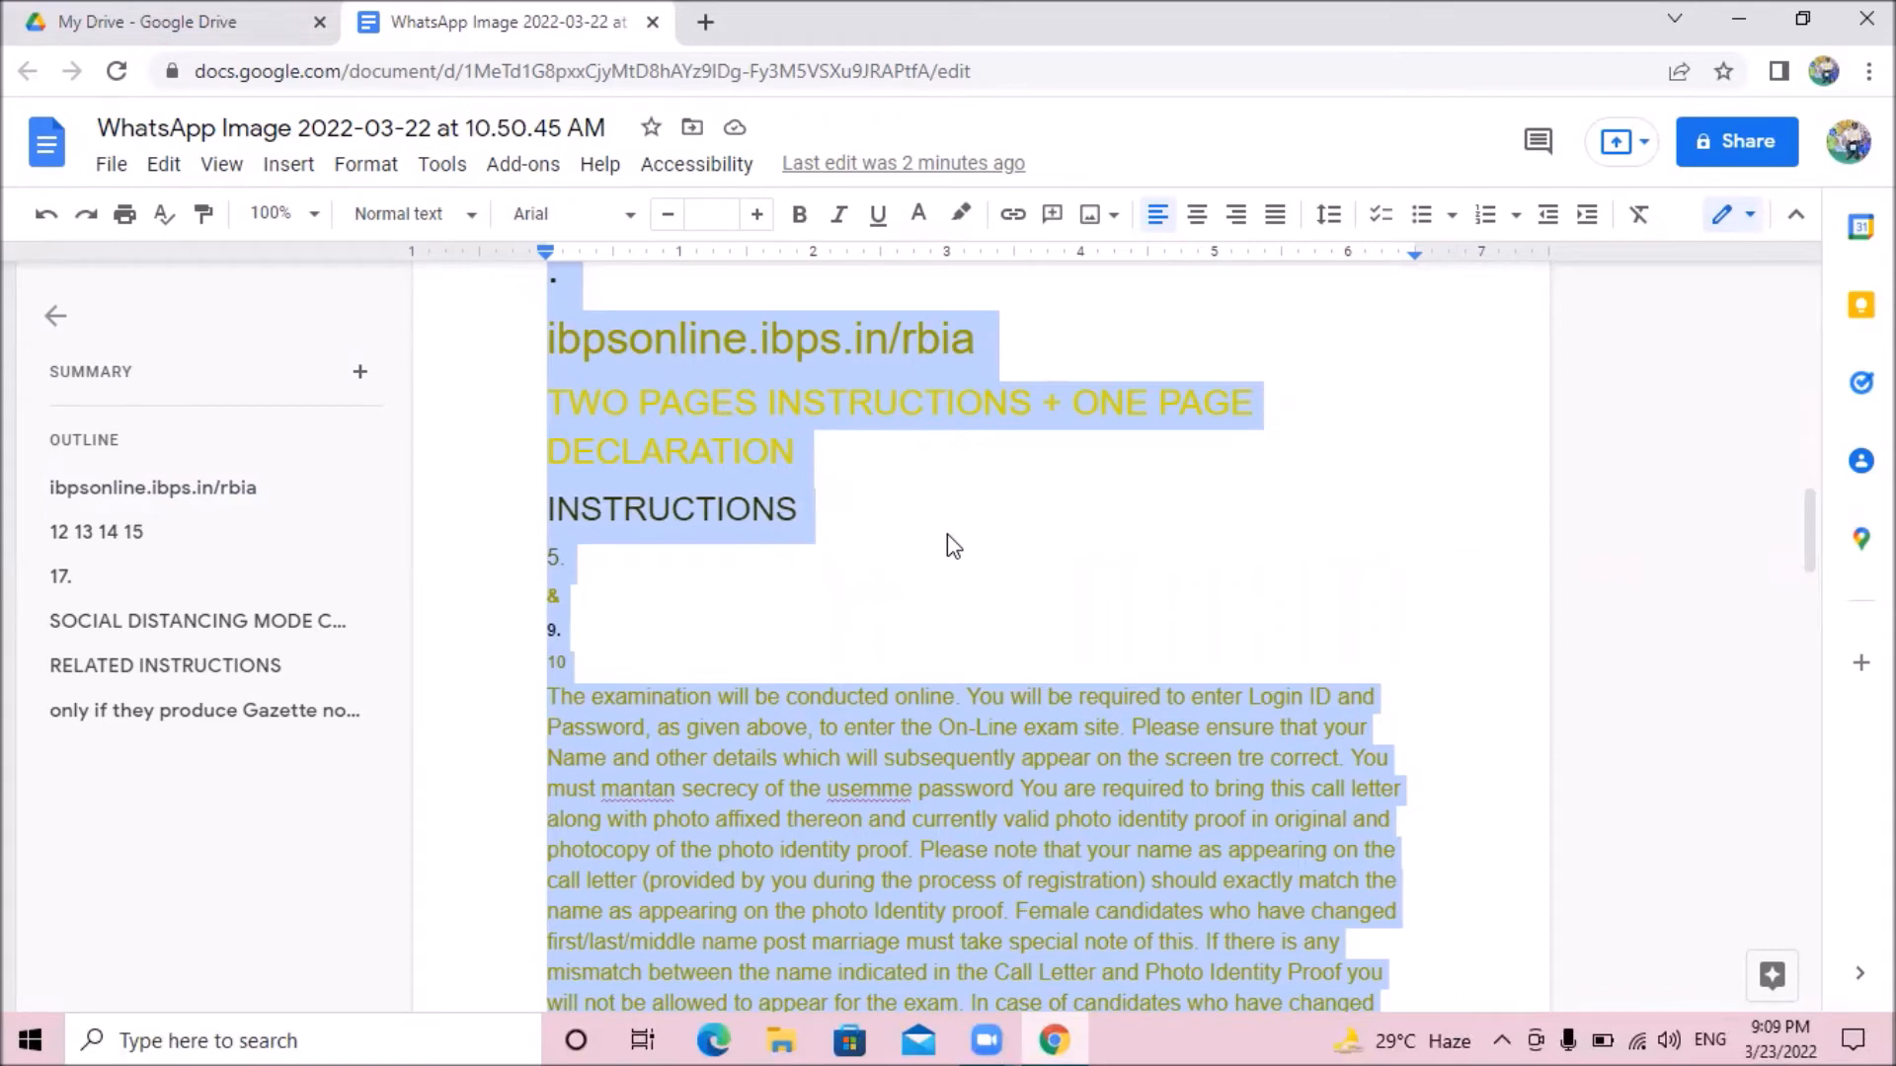
key(super+d)
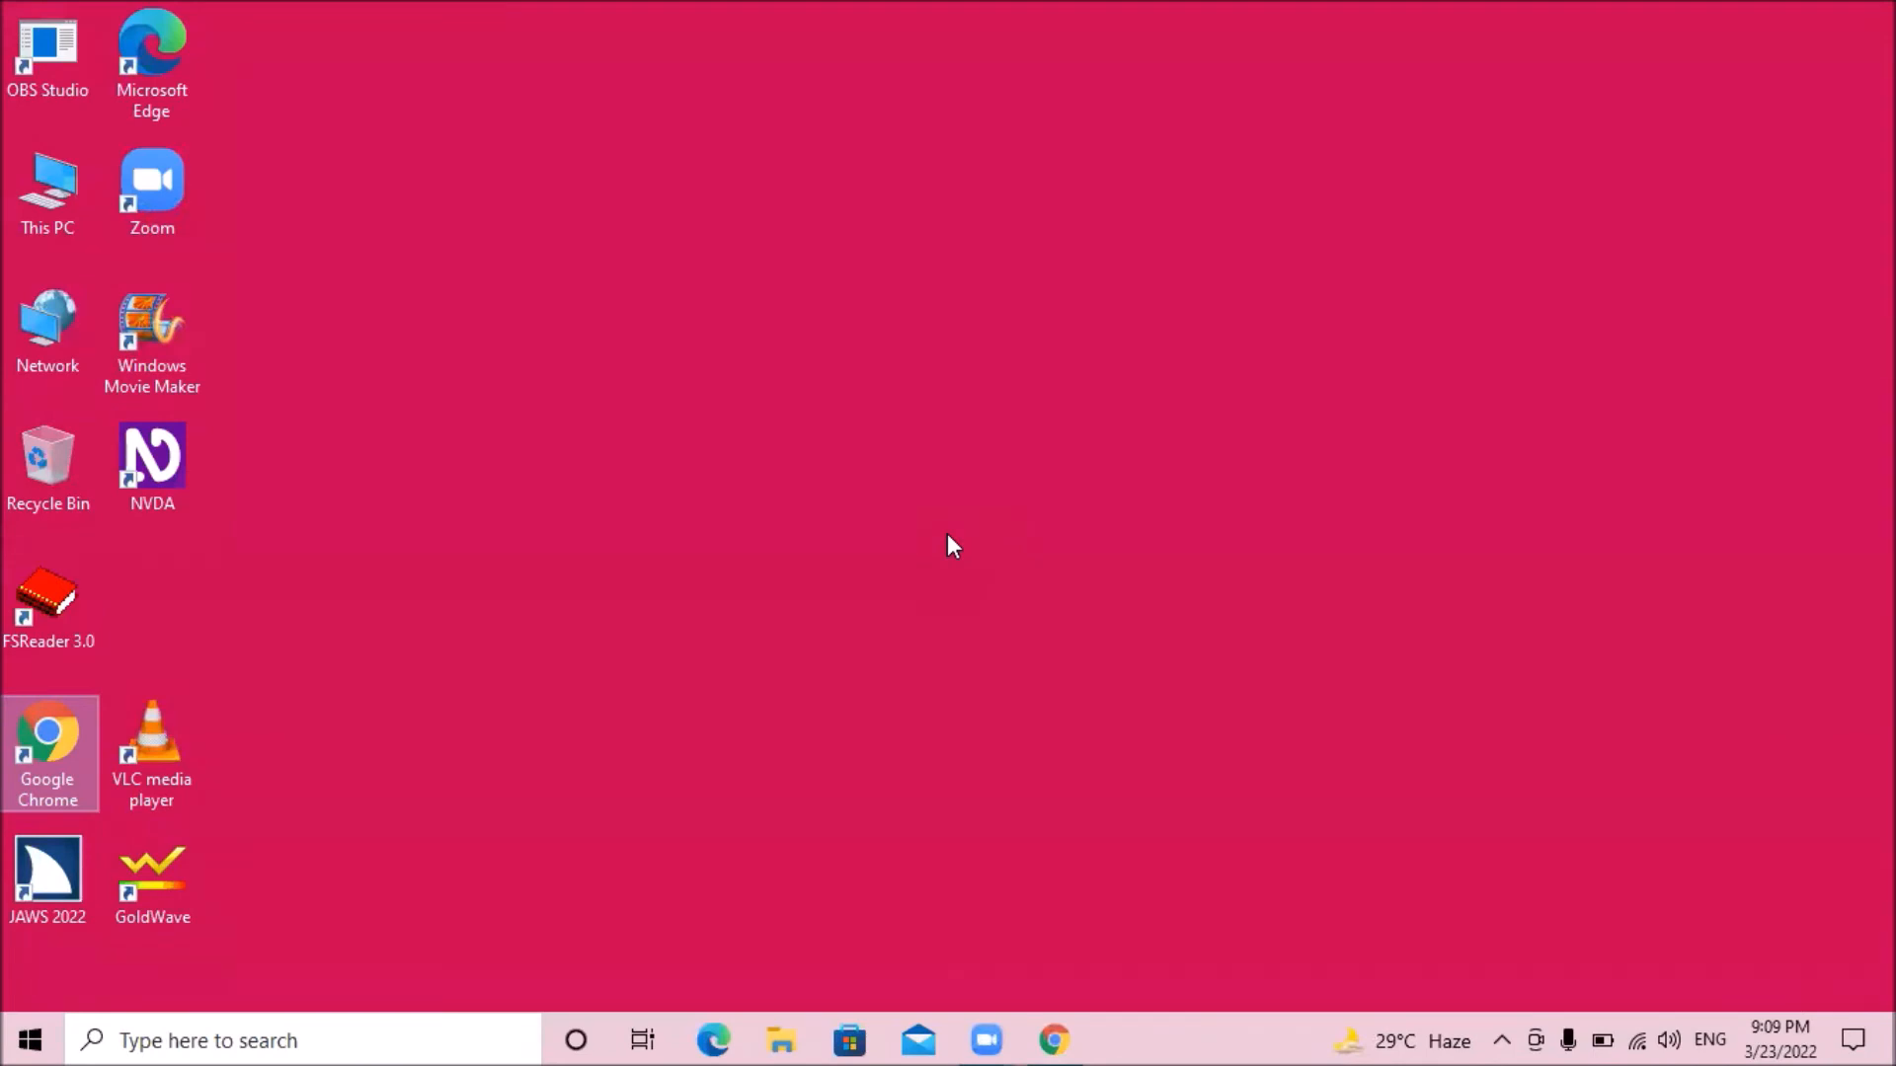
key(super+r)
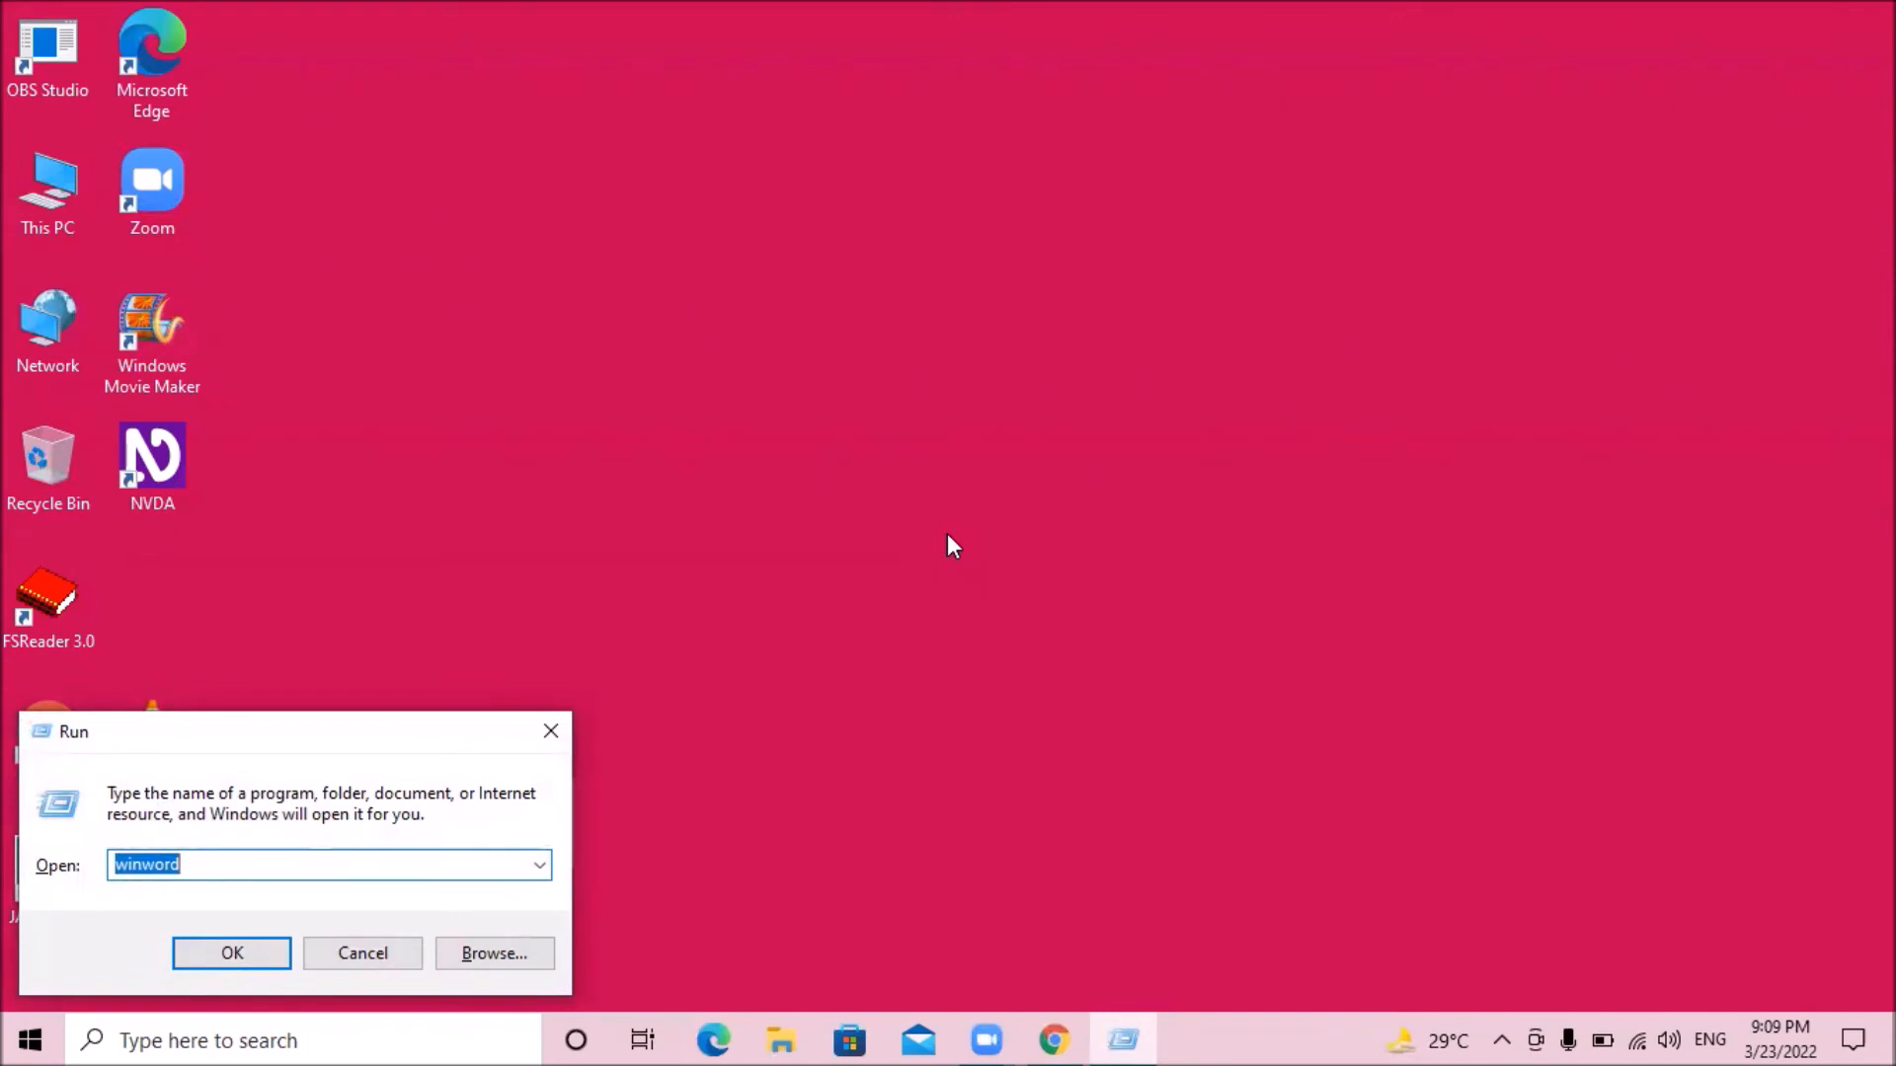
key(Return)
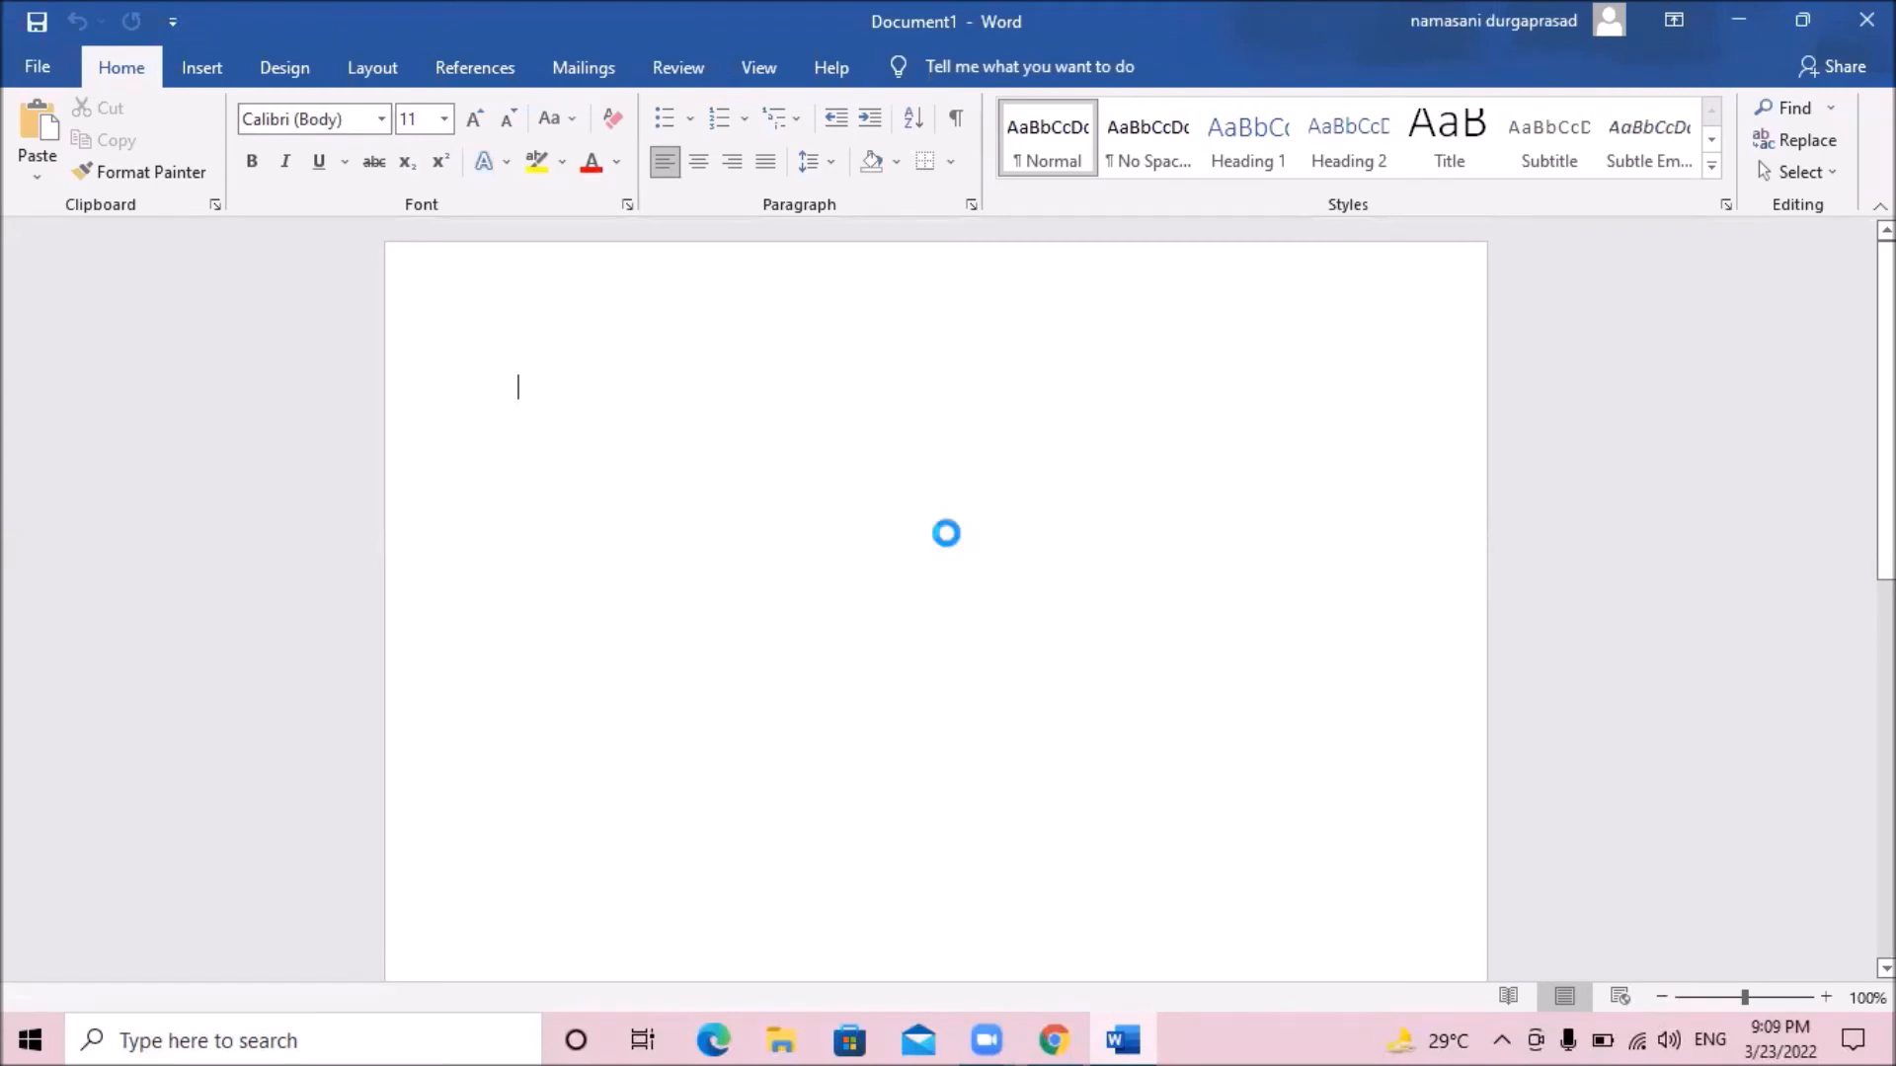
key(alt+space)
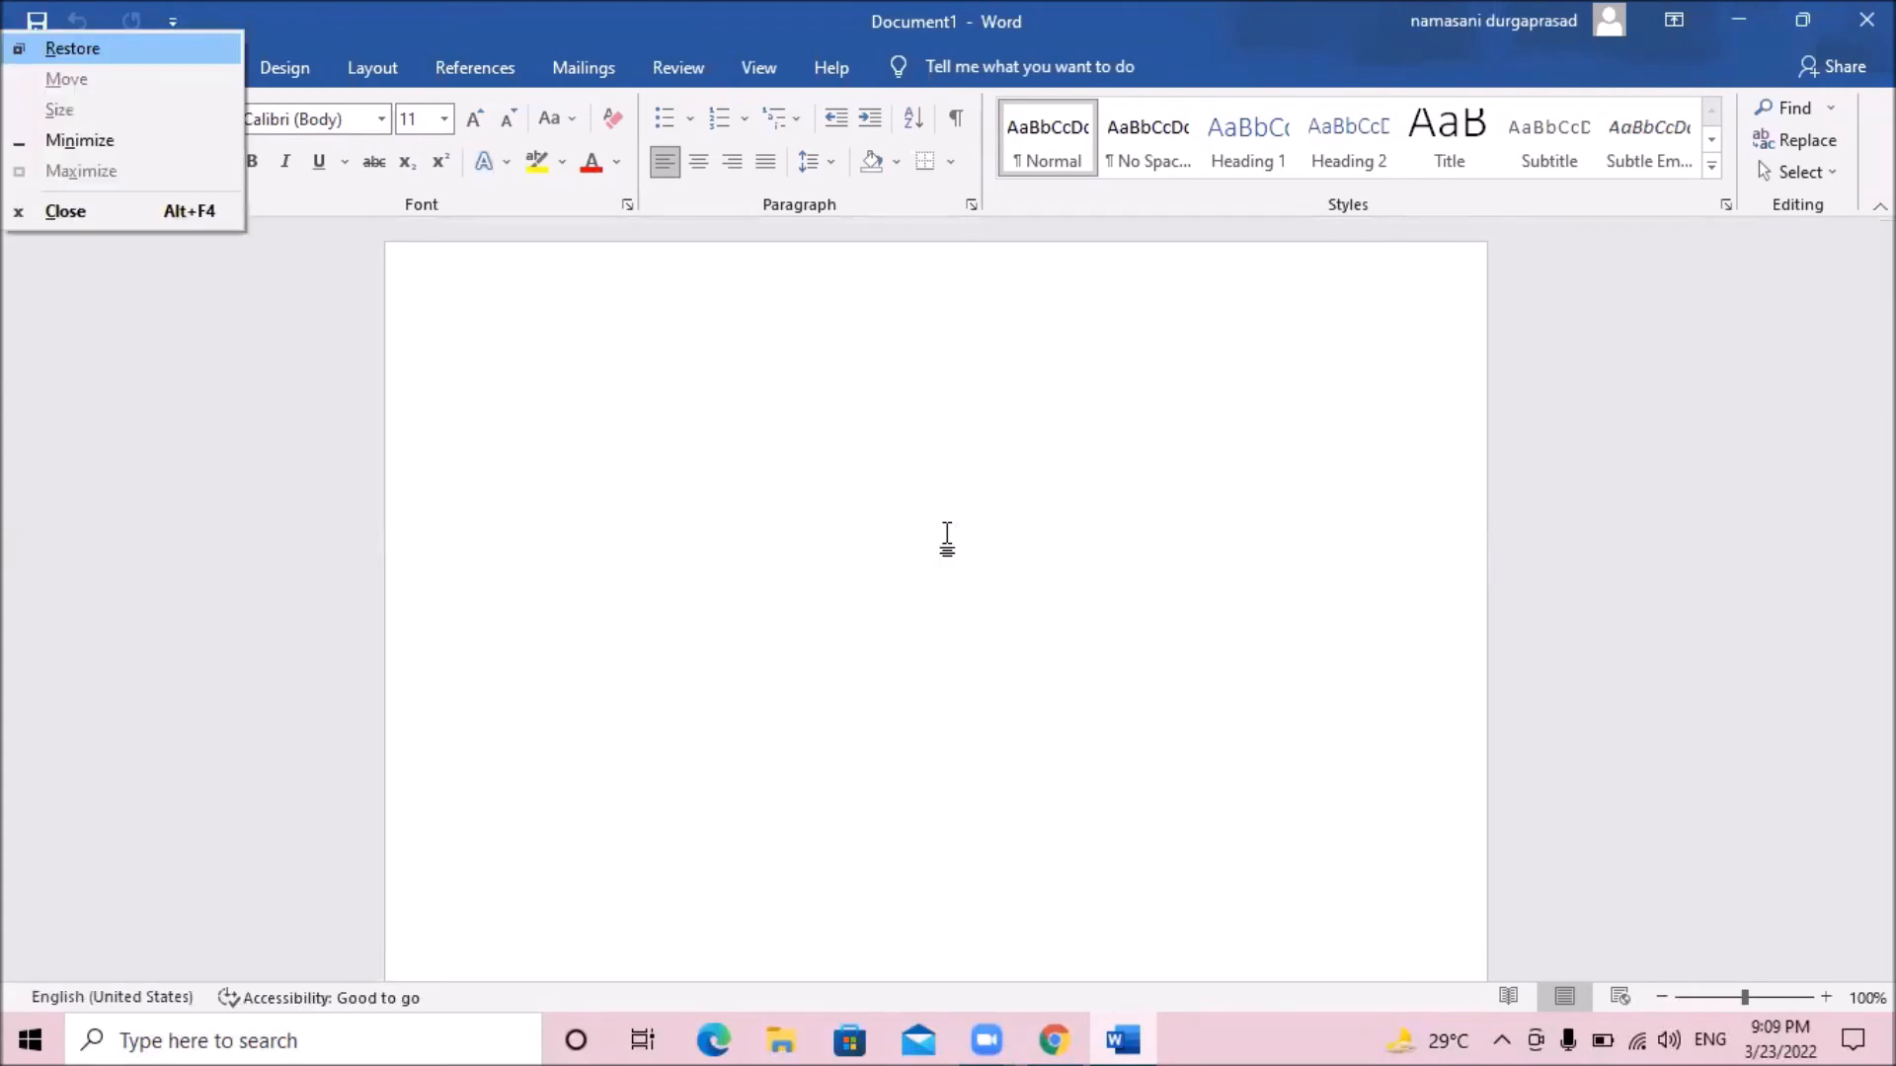
key(Escape)
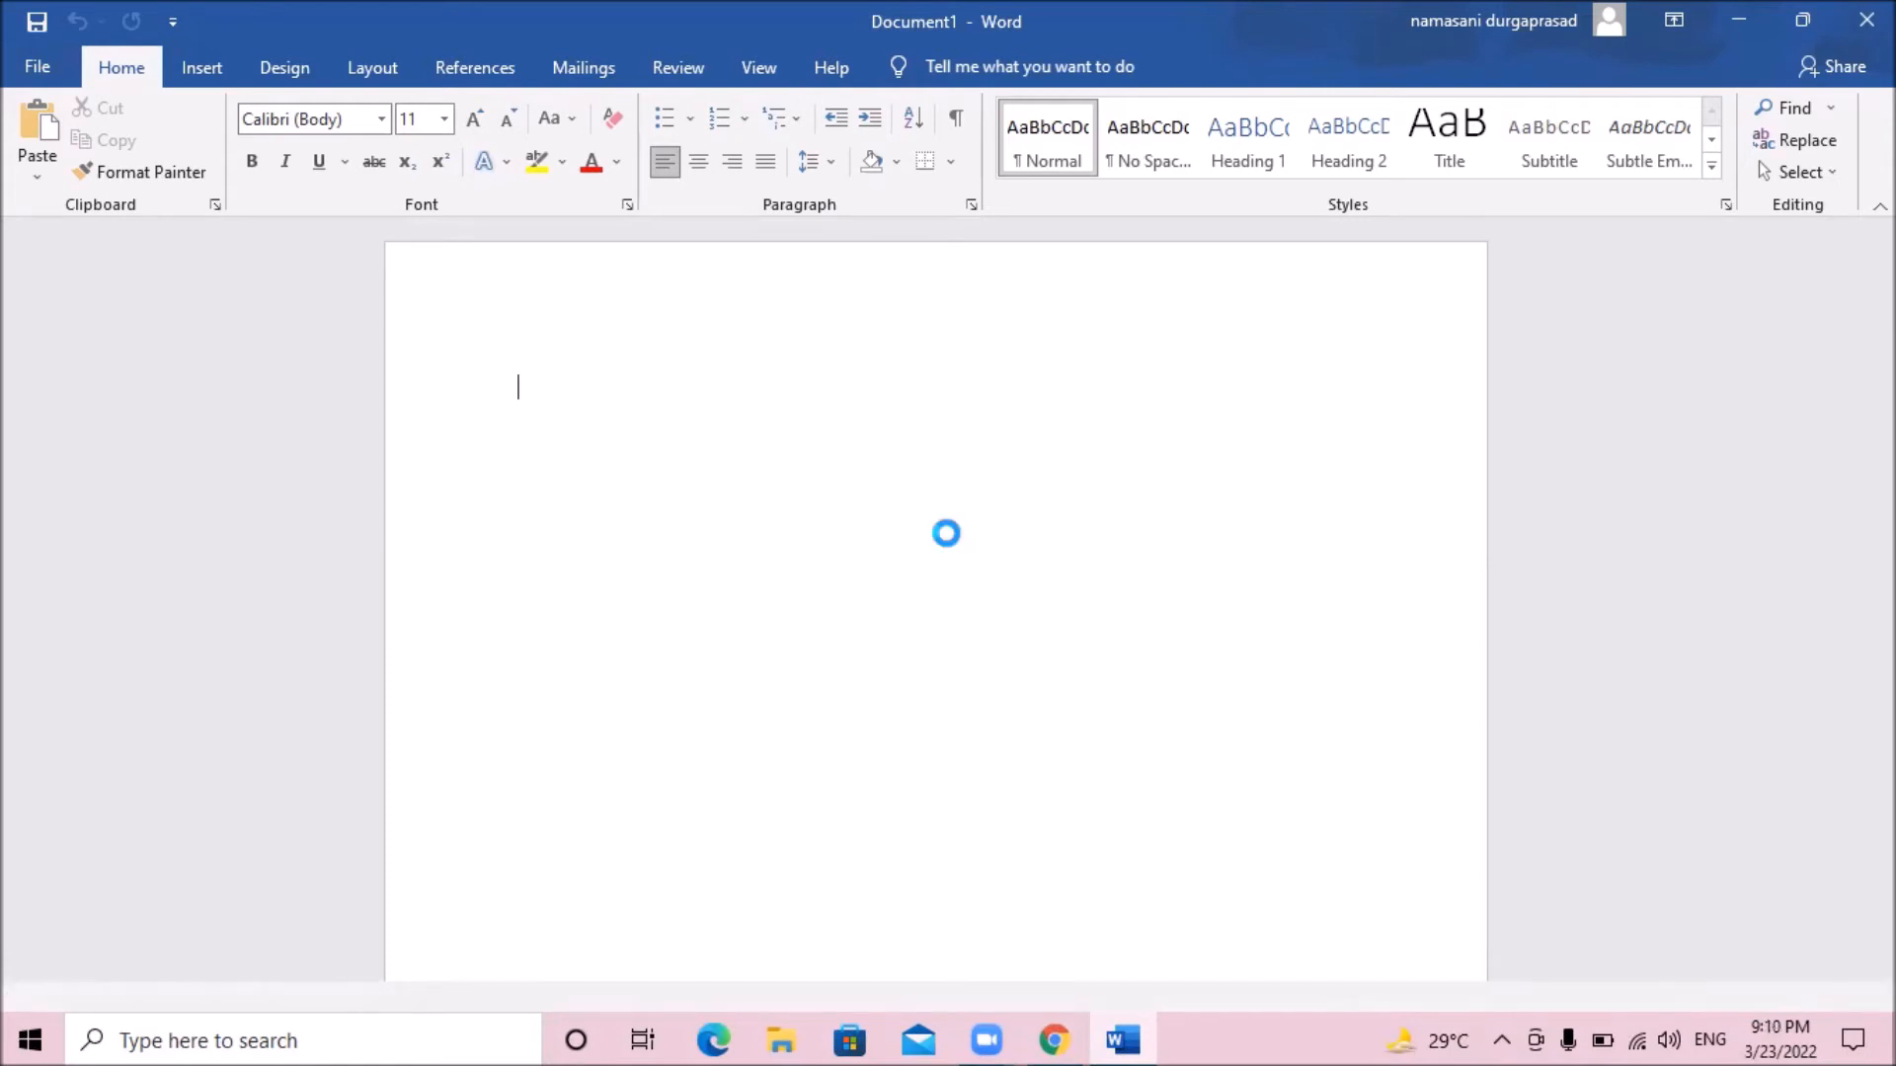
key(ctrl+v)
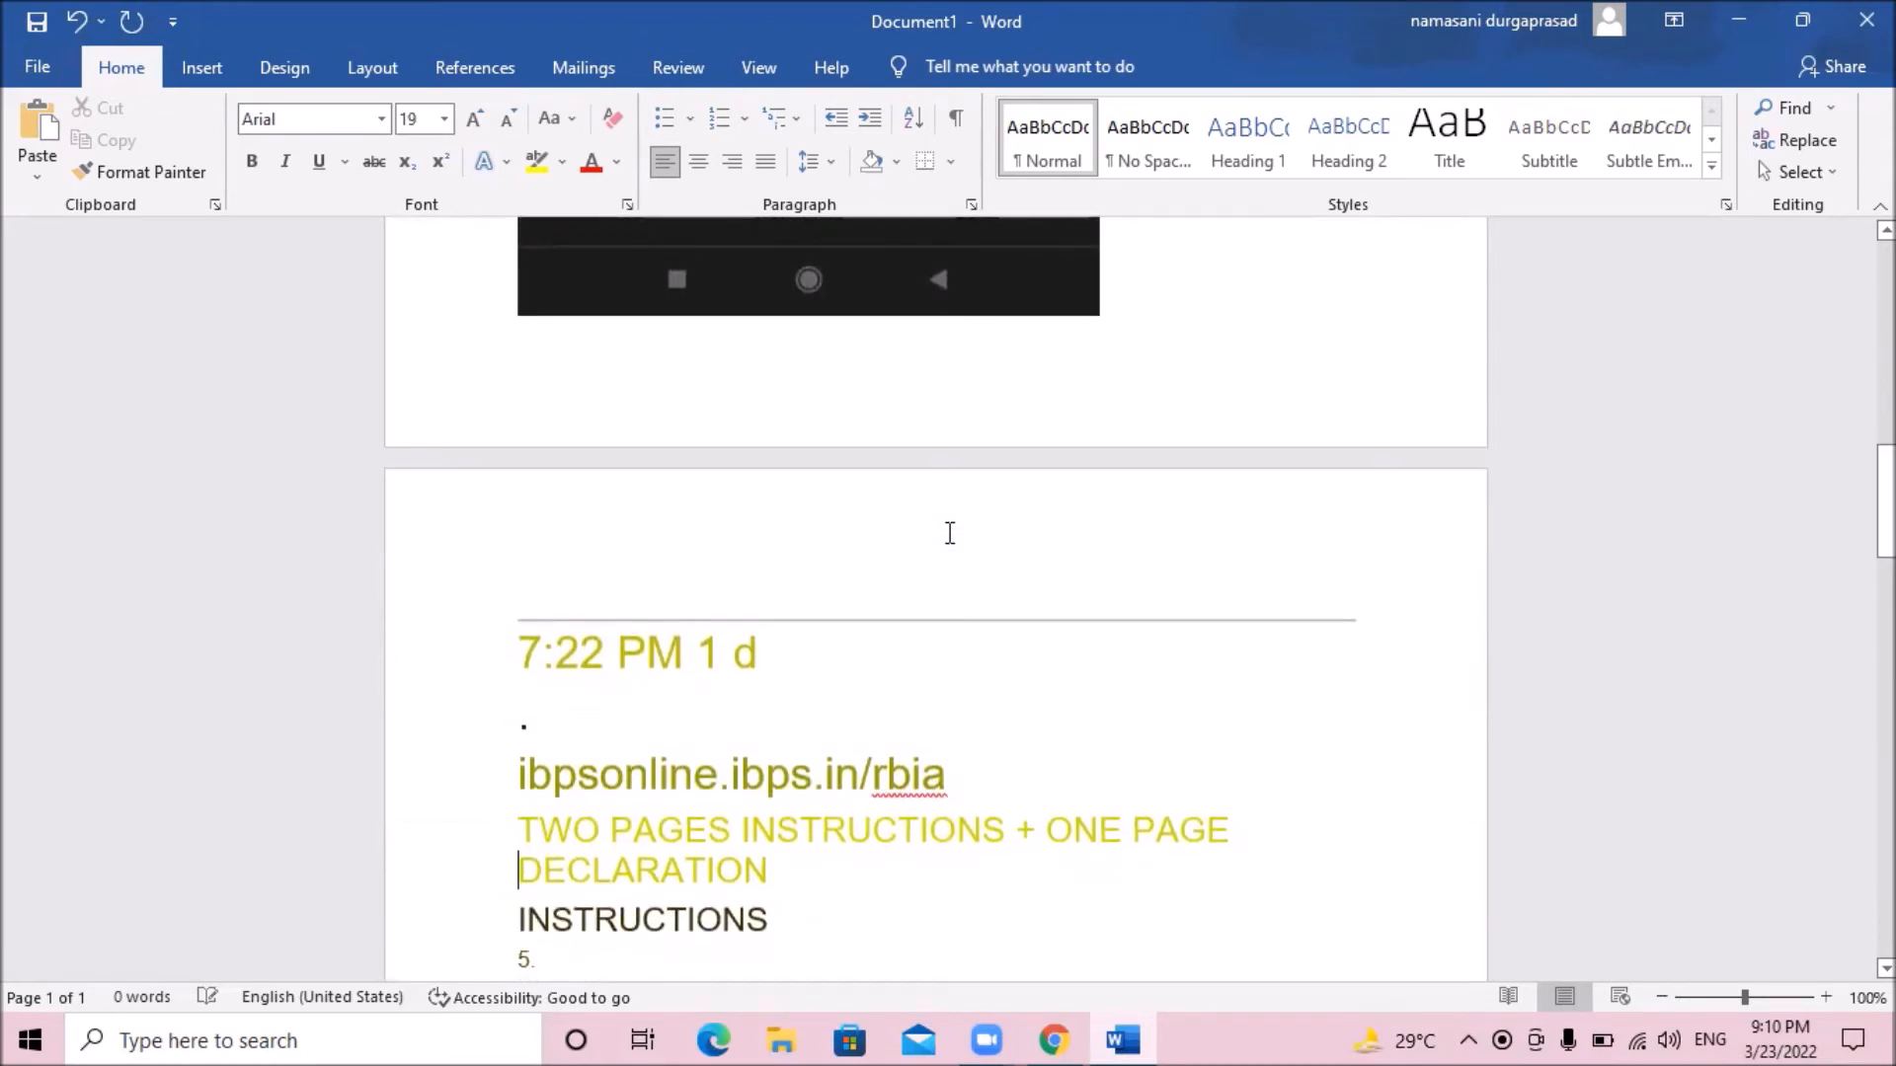
- Examine the pasted content in Word, from the image at the start to the extracted text below it
key(Up)
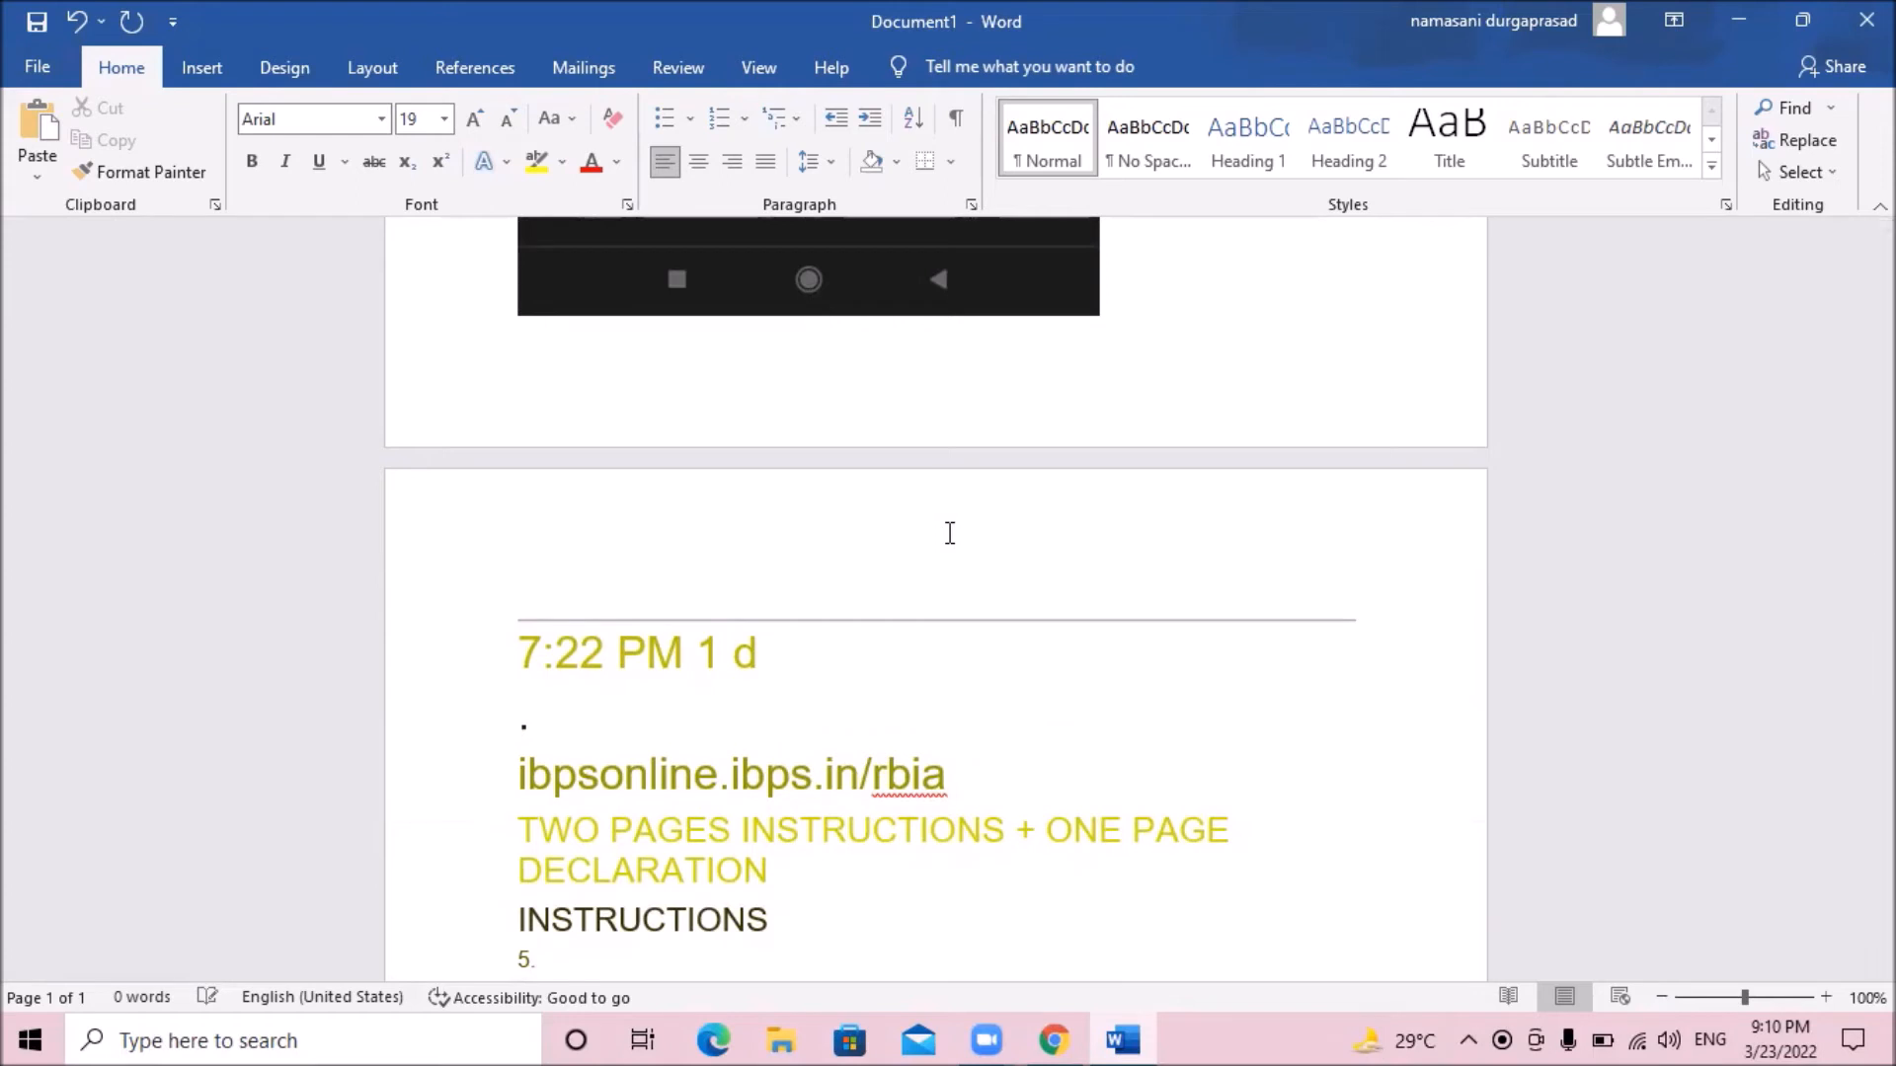
key(ctrl+Home)
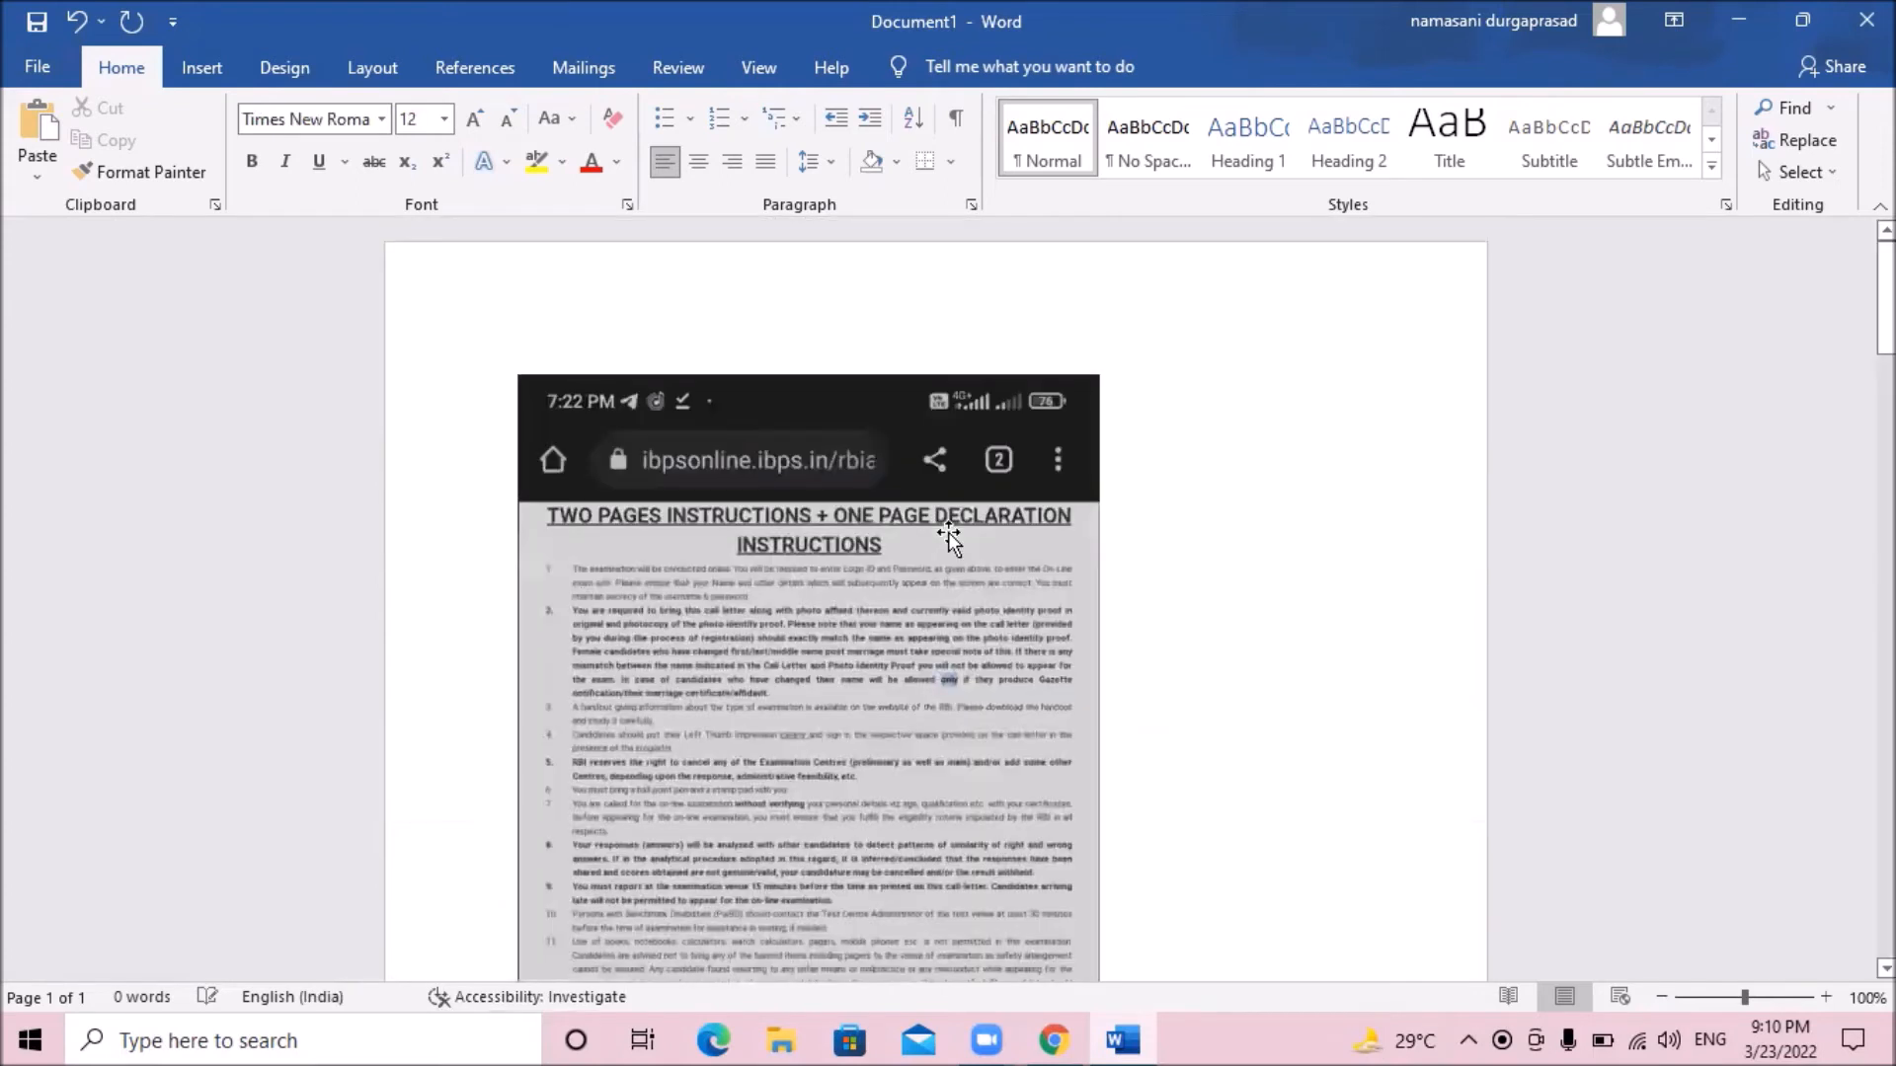
key(Down)
key(Down)
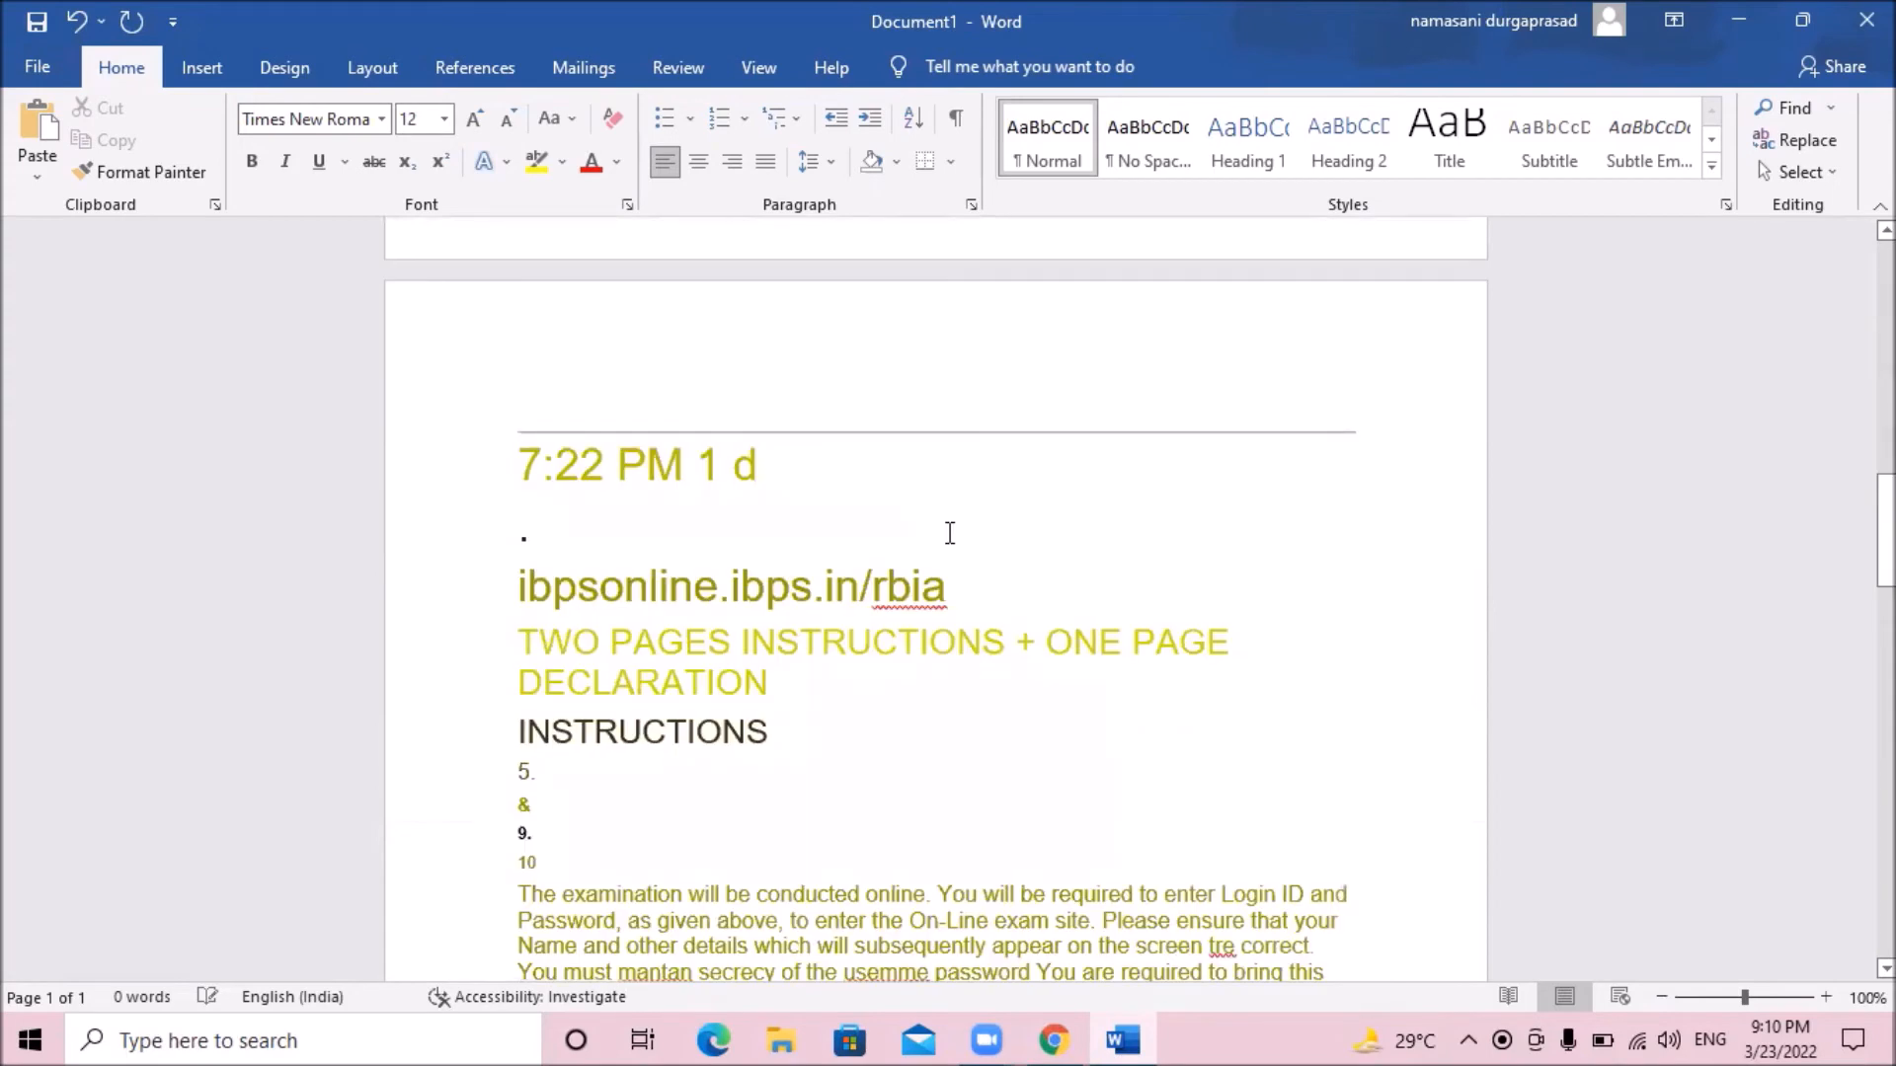
key(Down)
key(ctrl+Home)
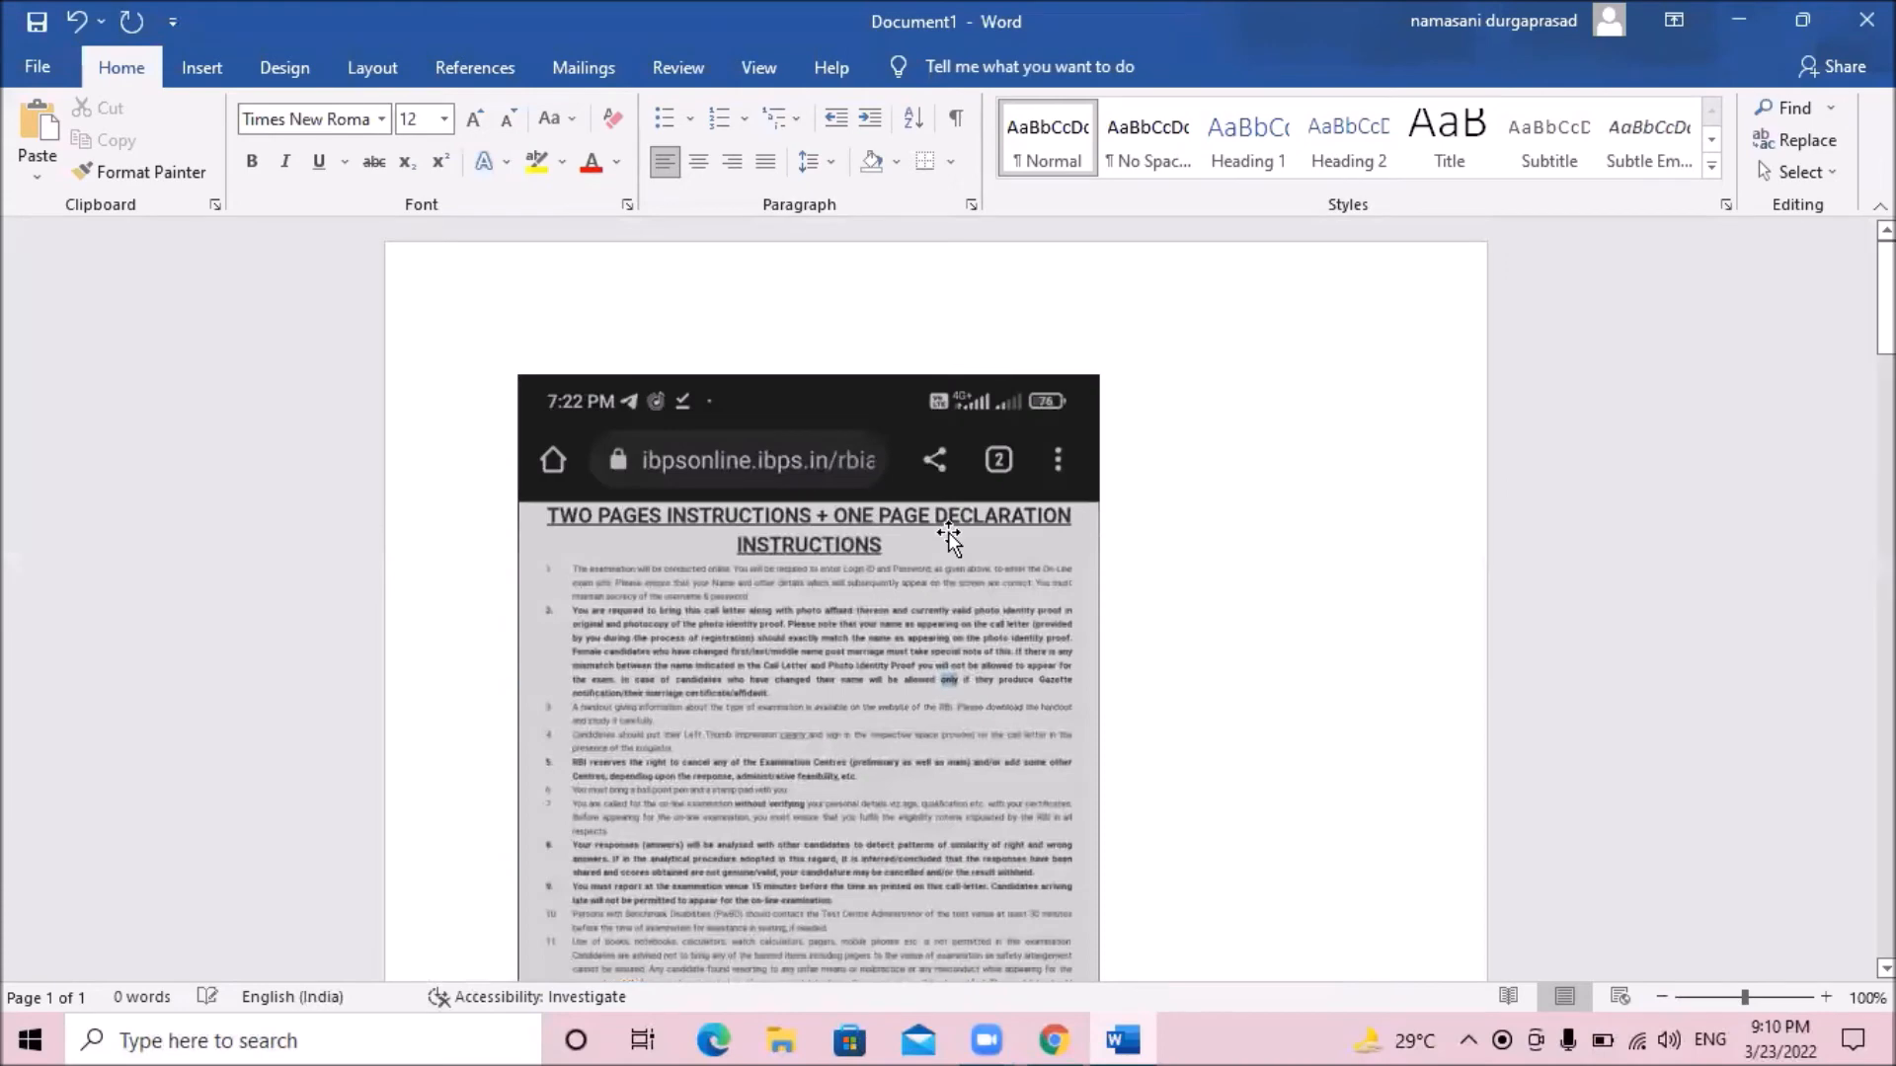
key(Down)
key(Down)
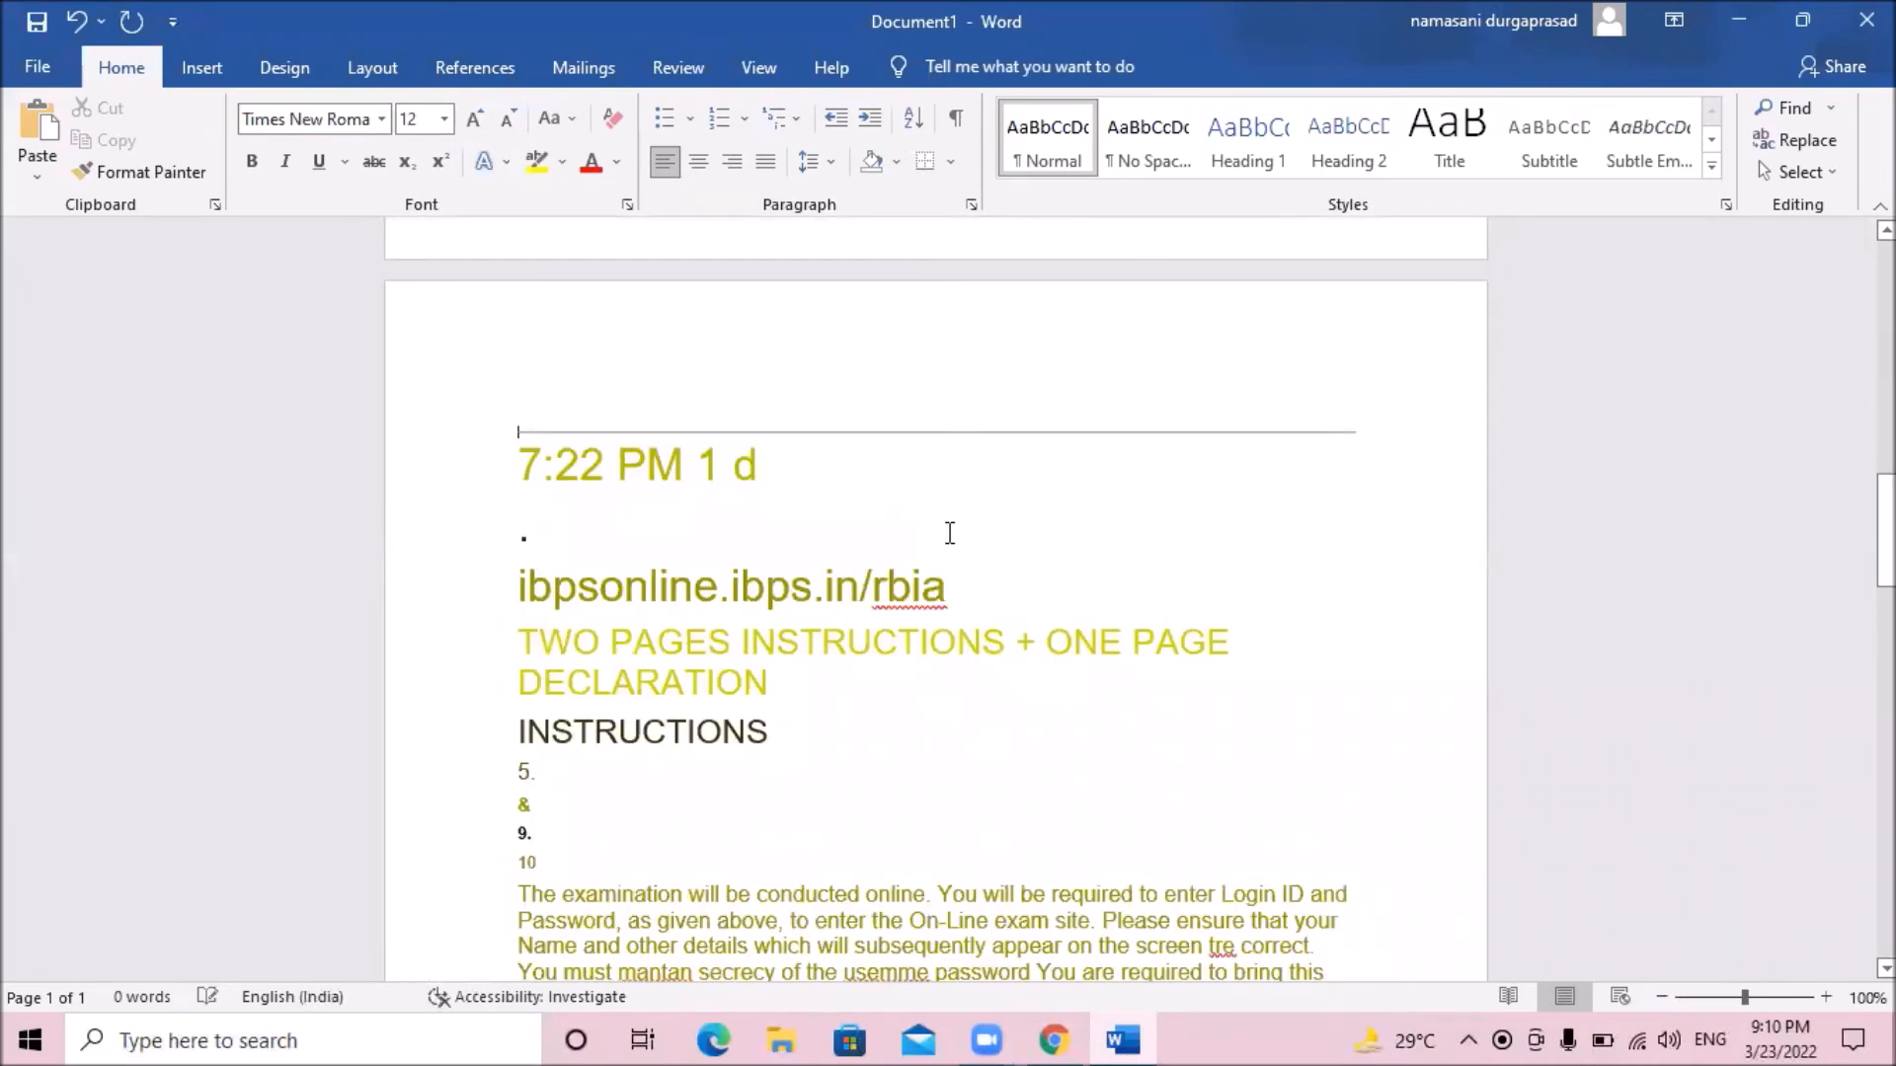
key(Down)
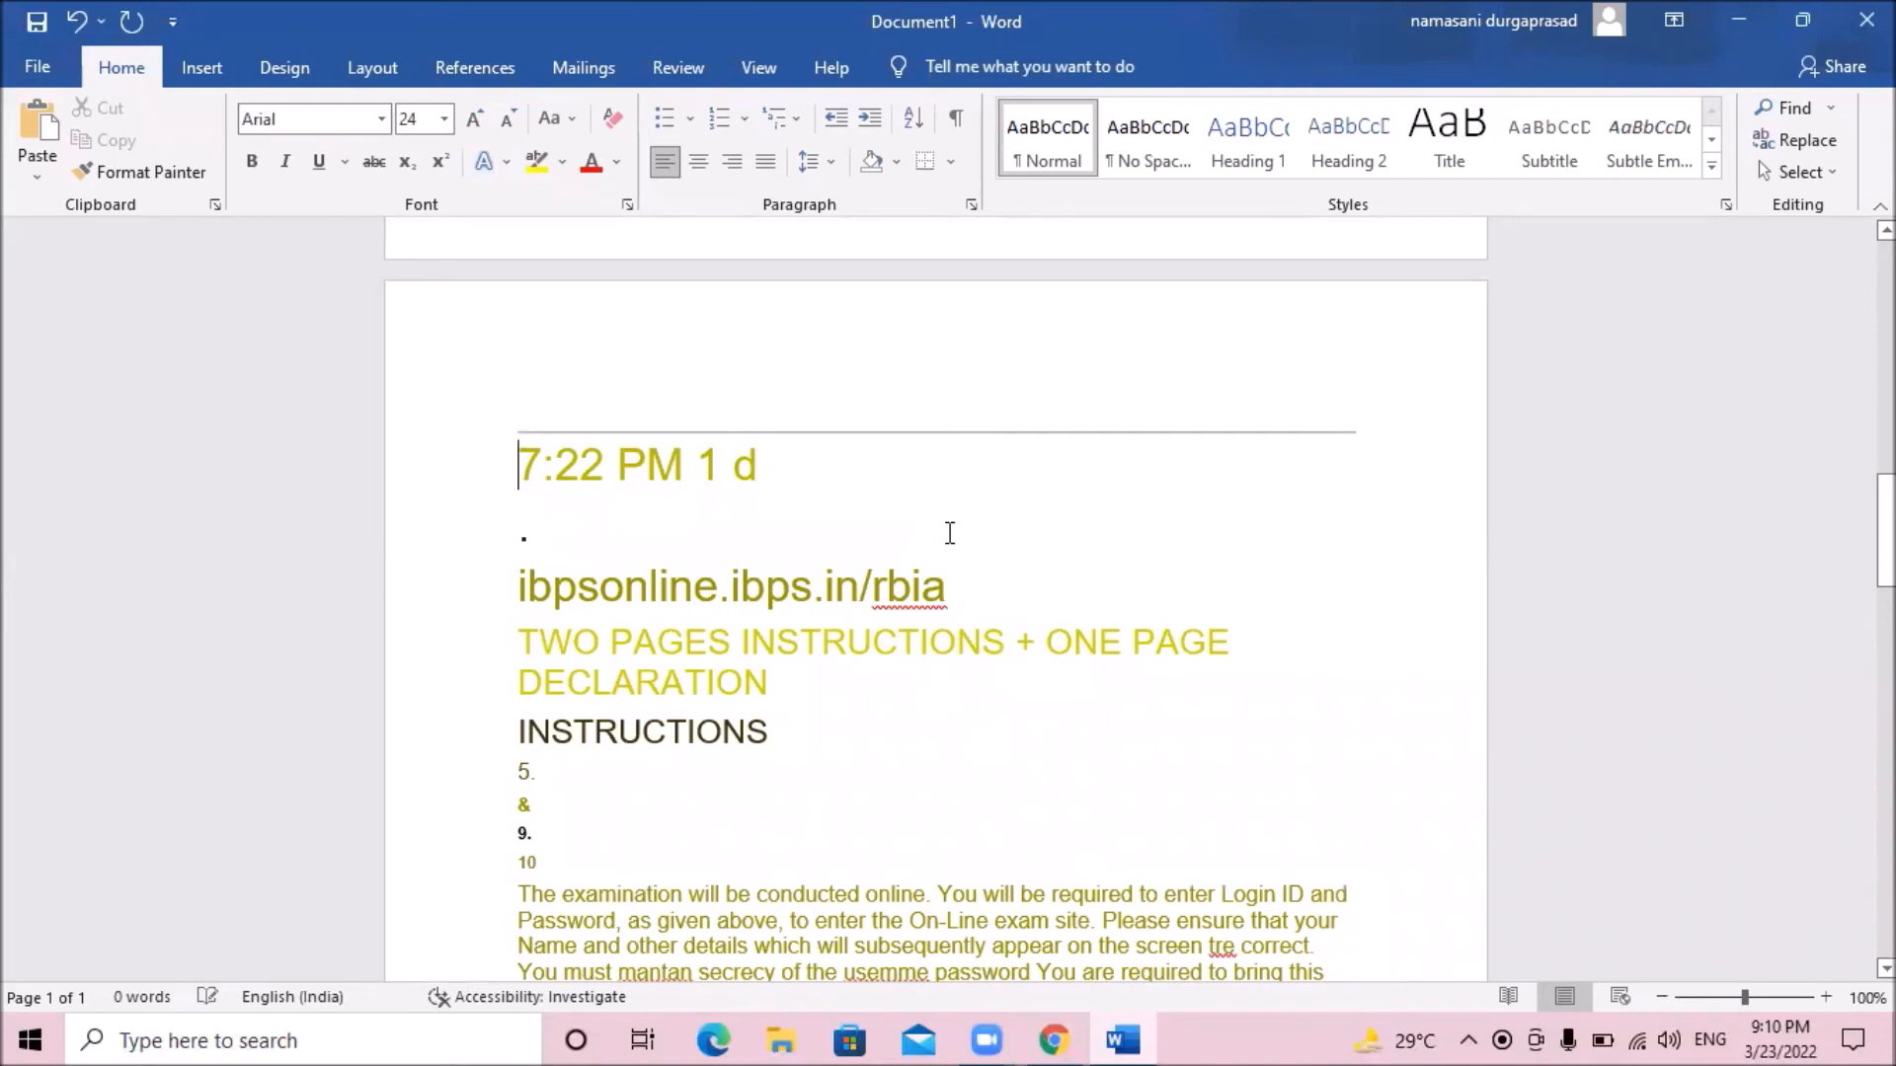
key(Down)
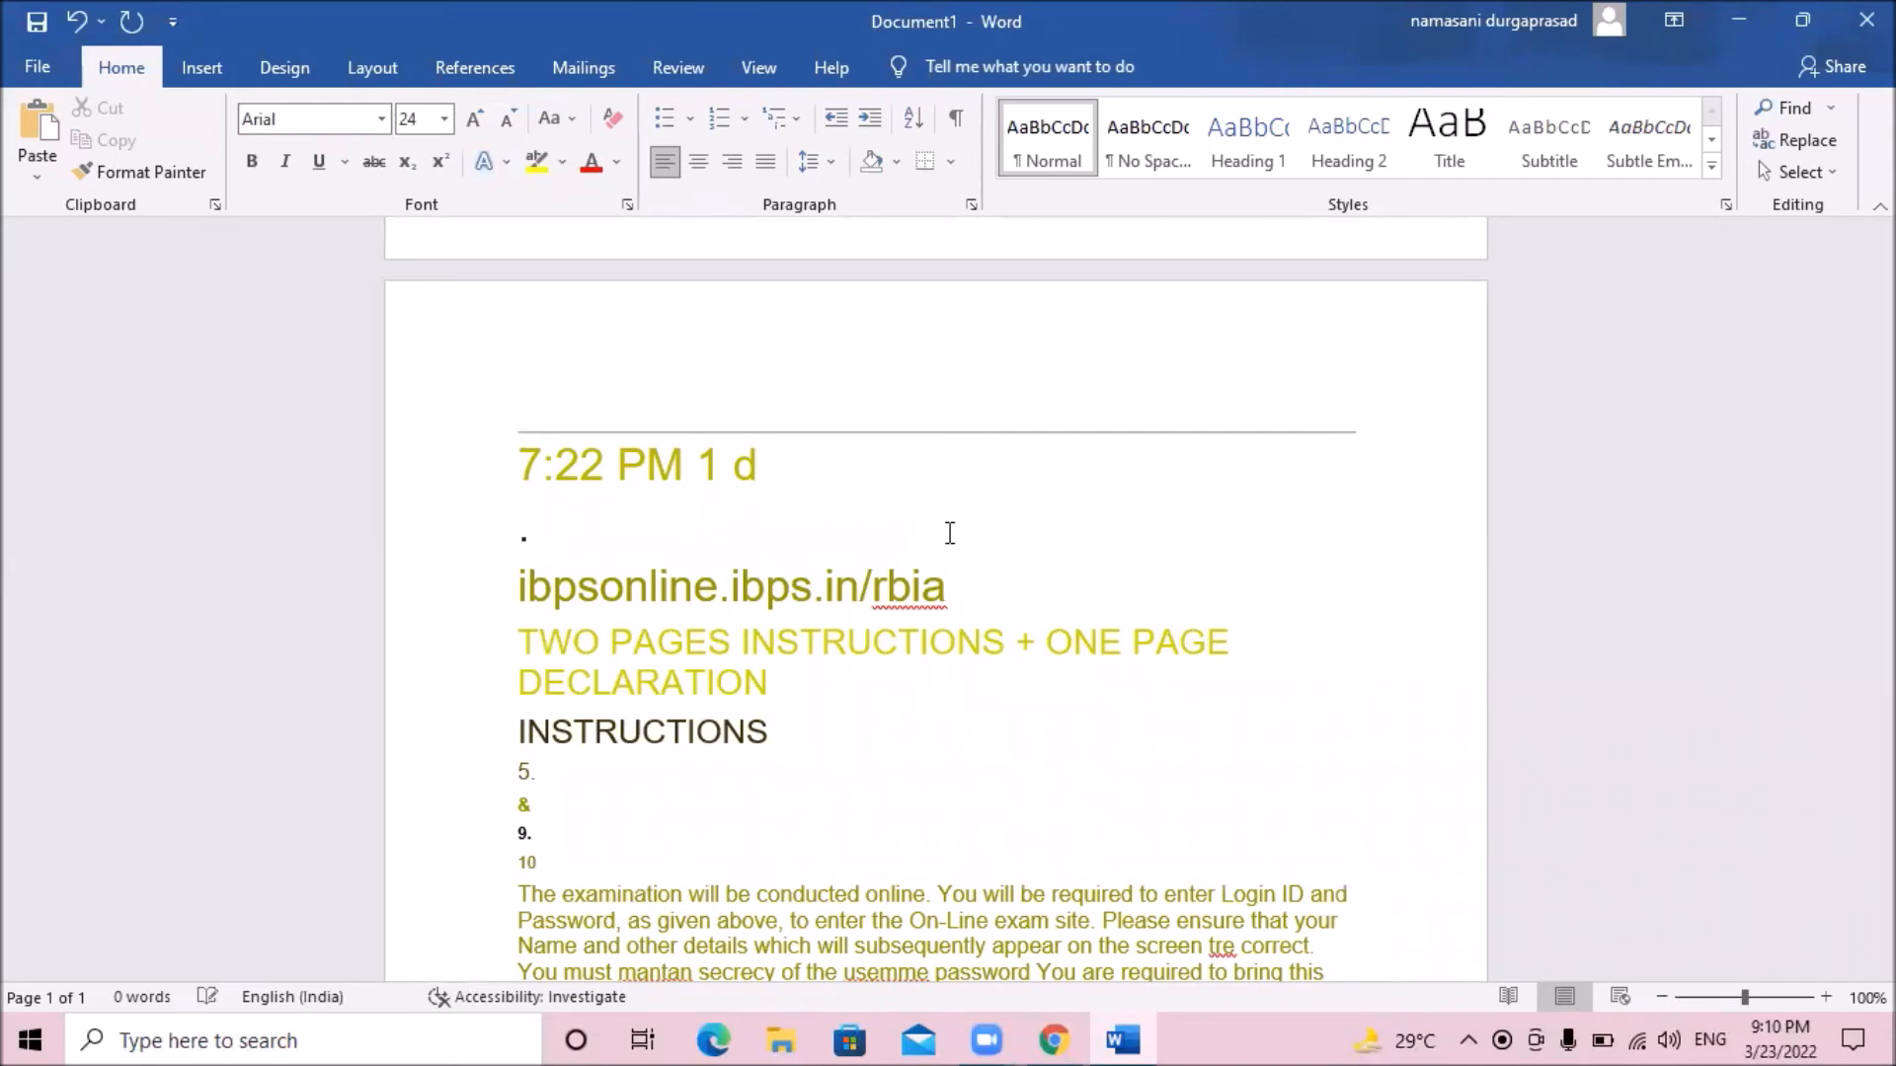
key(Down)
key(Down)
key(ctrl+z)
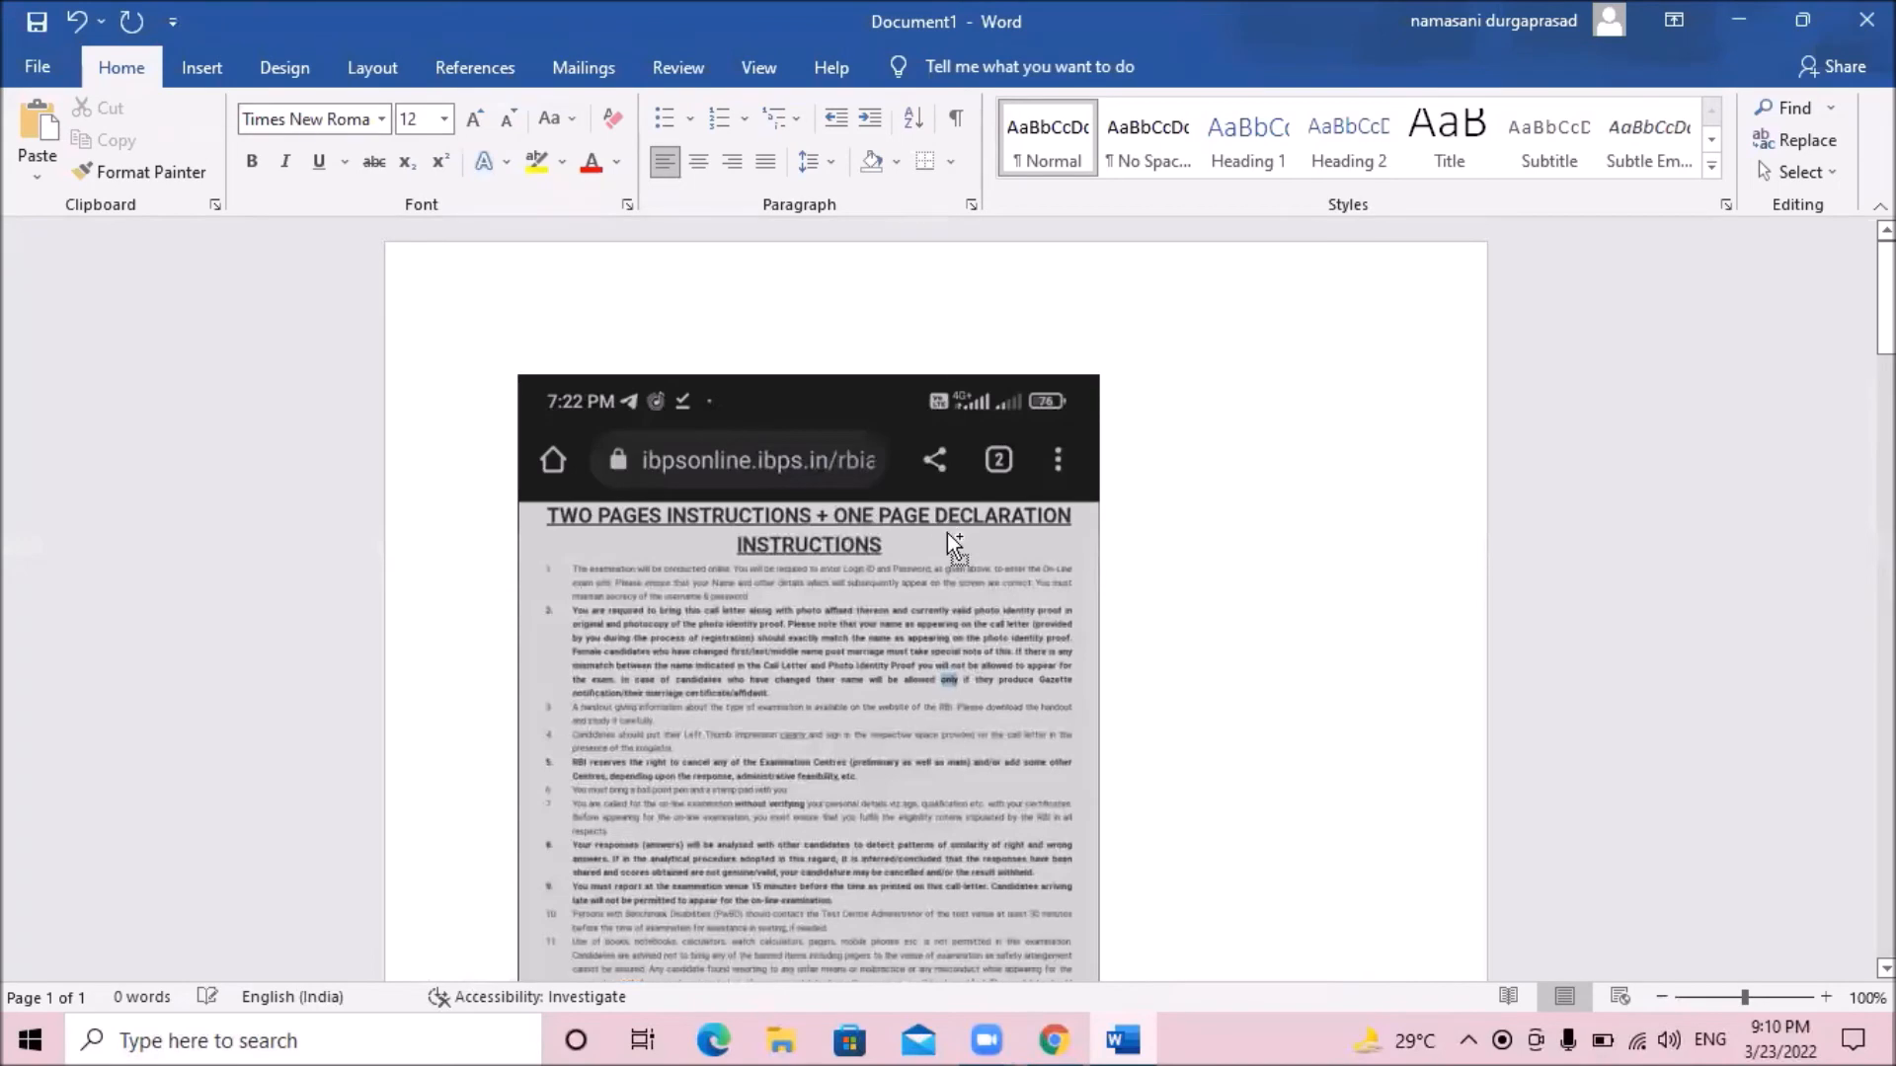
scroll(950, 538, down, 1)
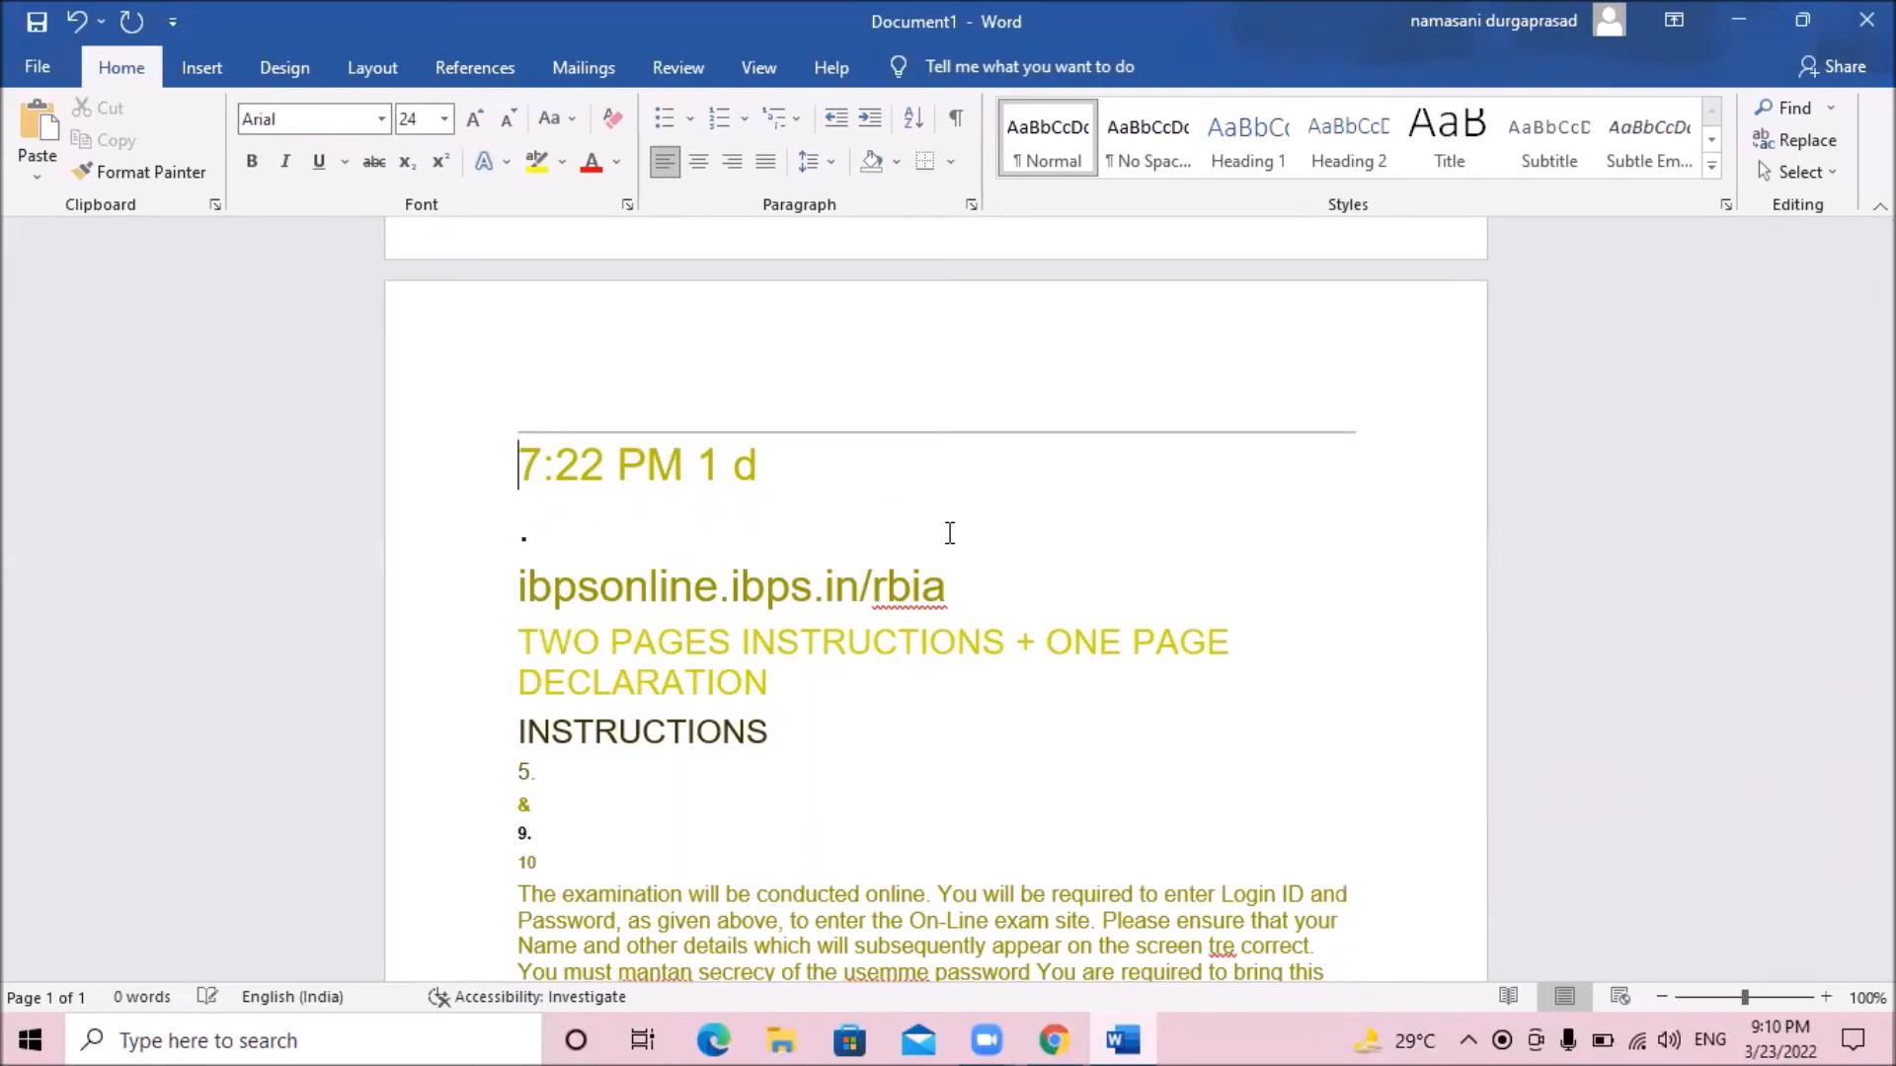
key(Down)
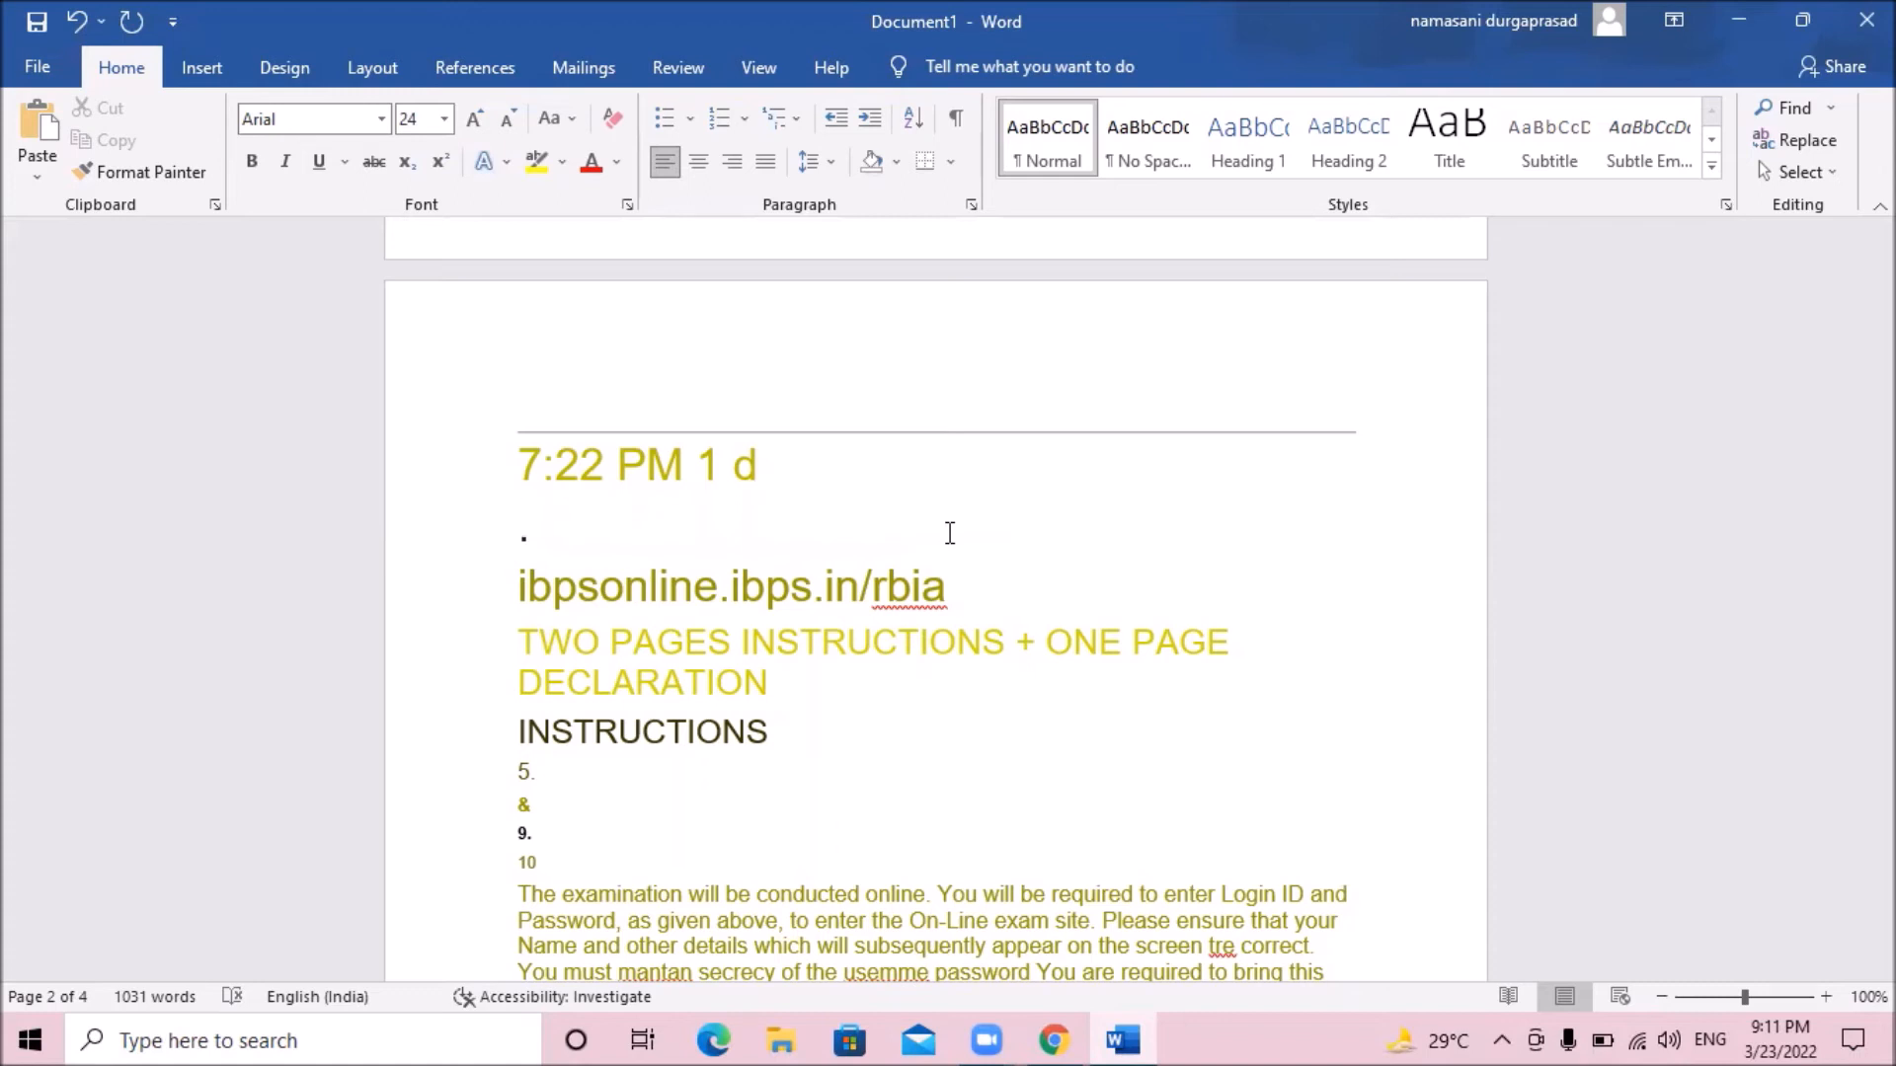
- Close the Word document without saving it
key(alt+F4)
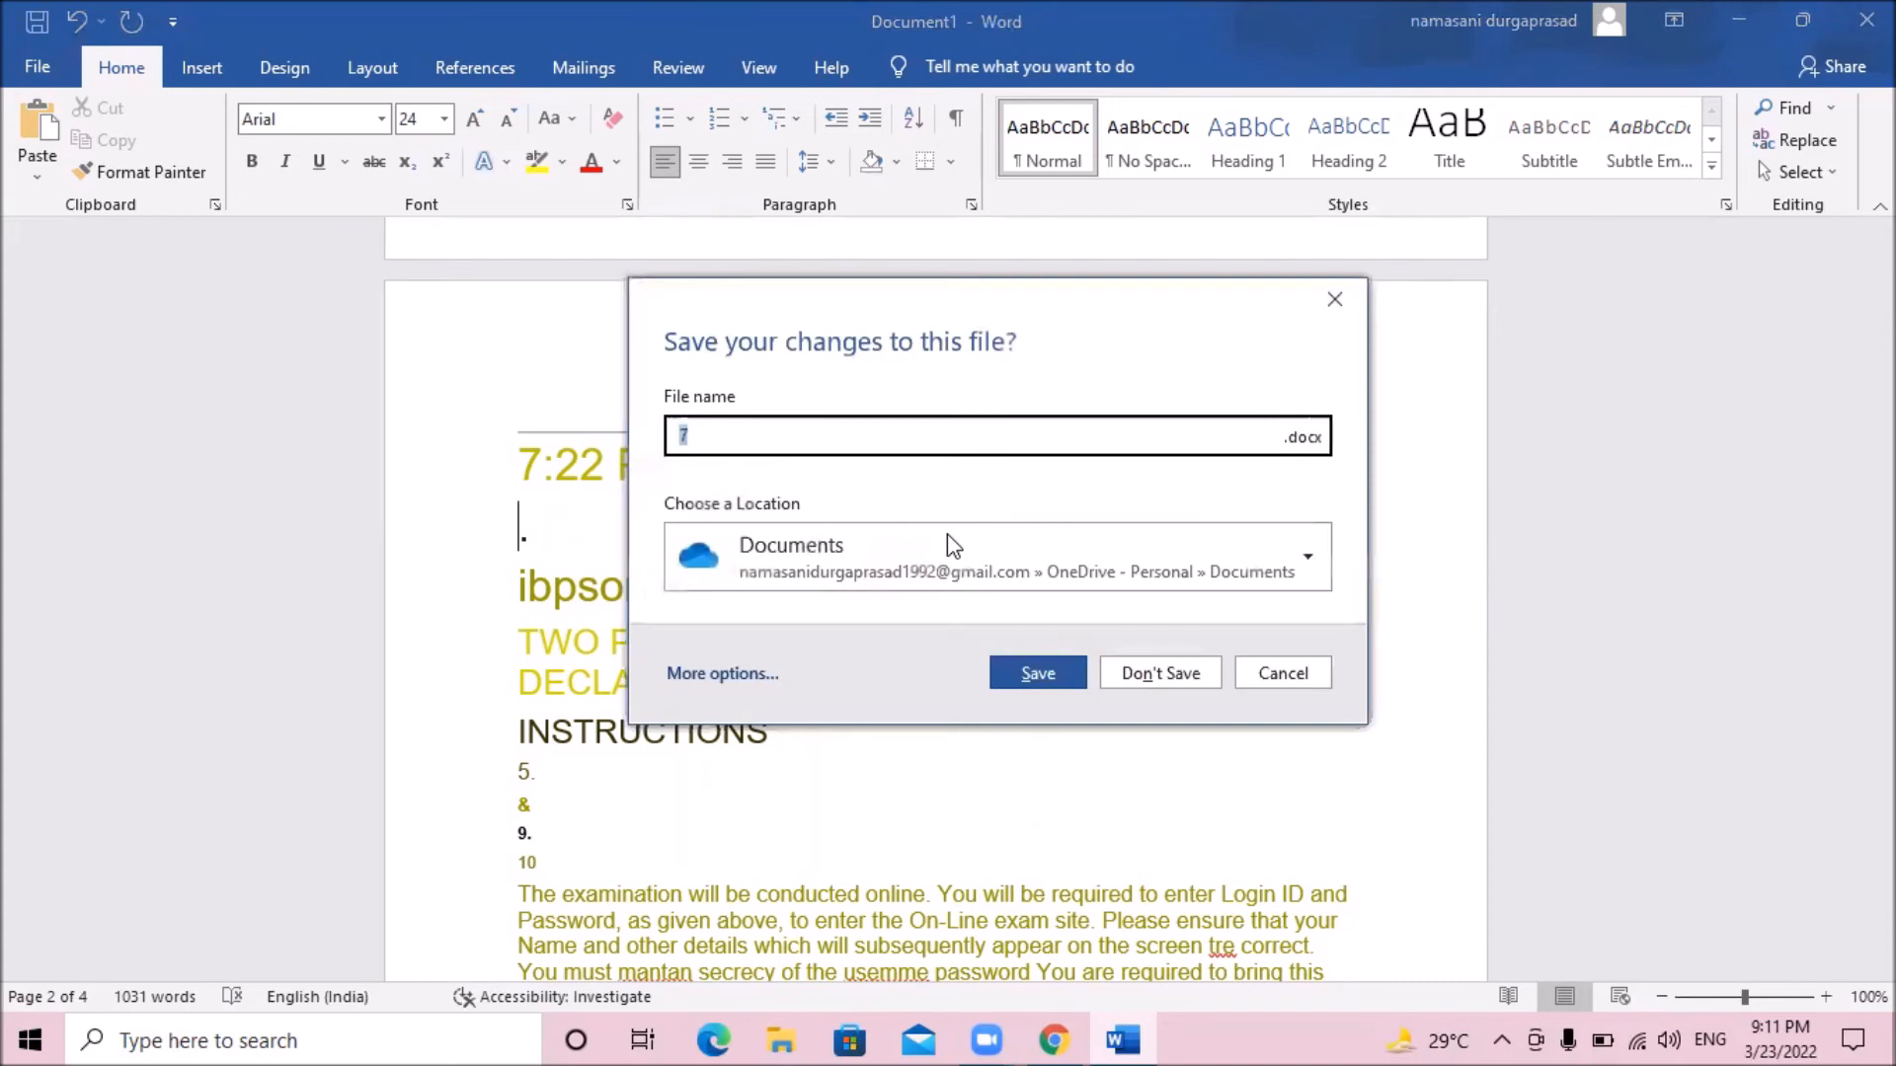
key(Escape)
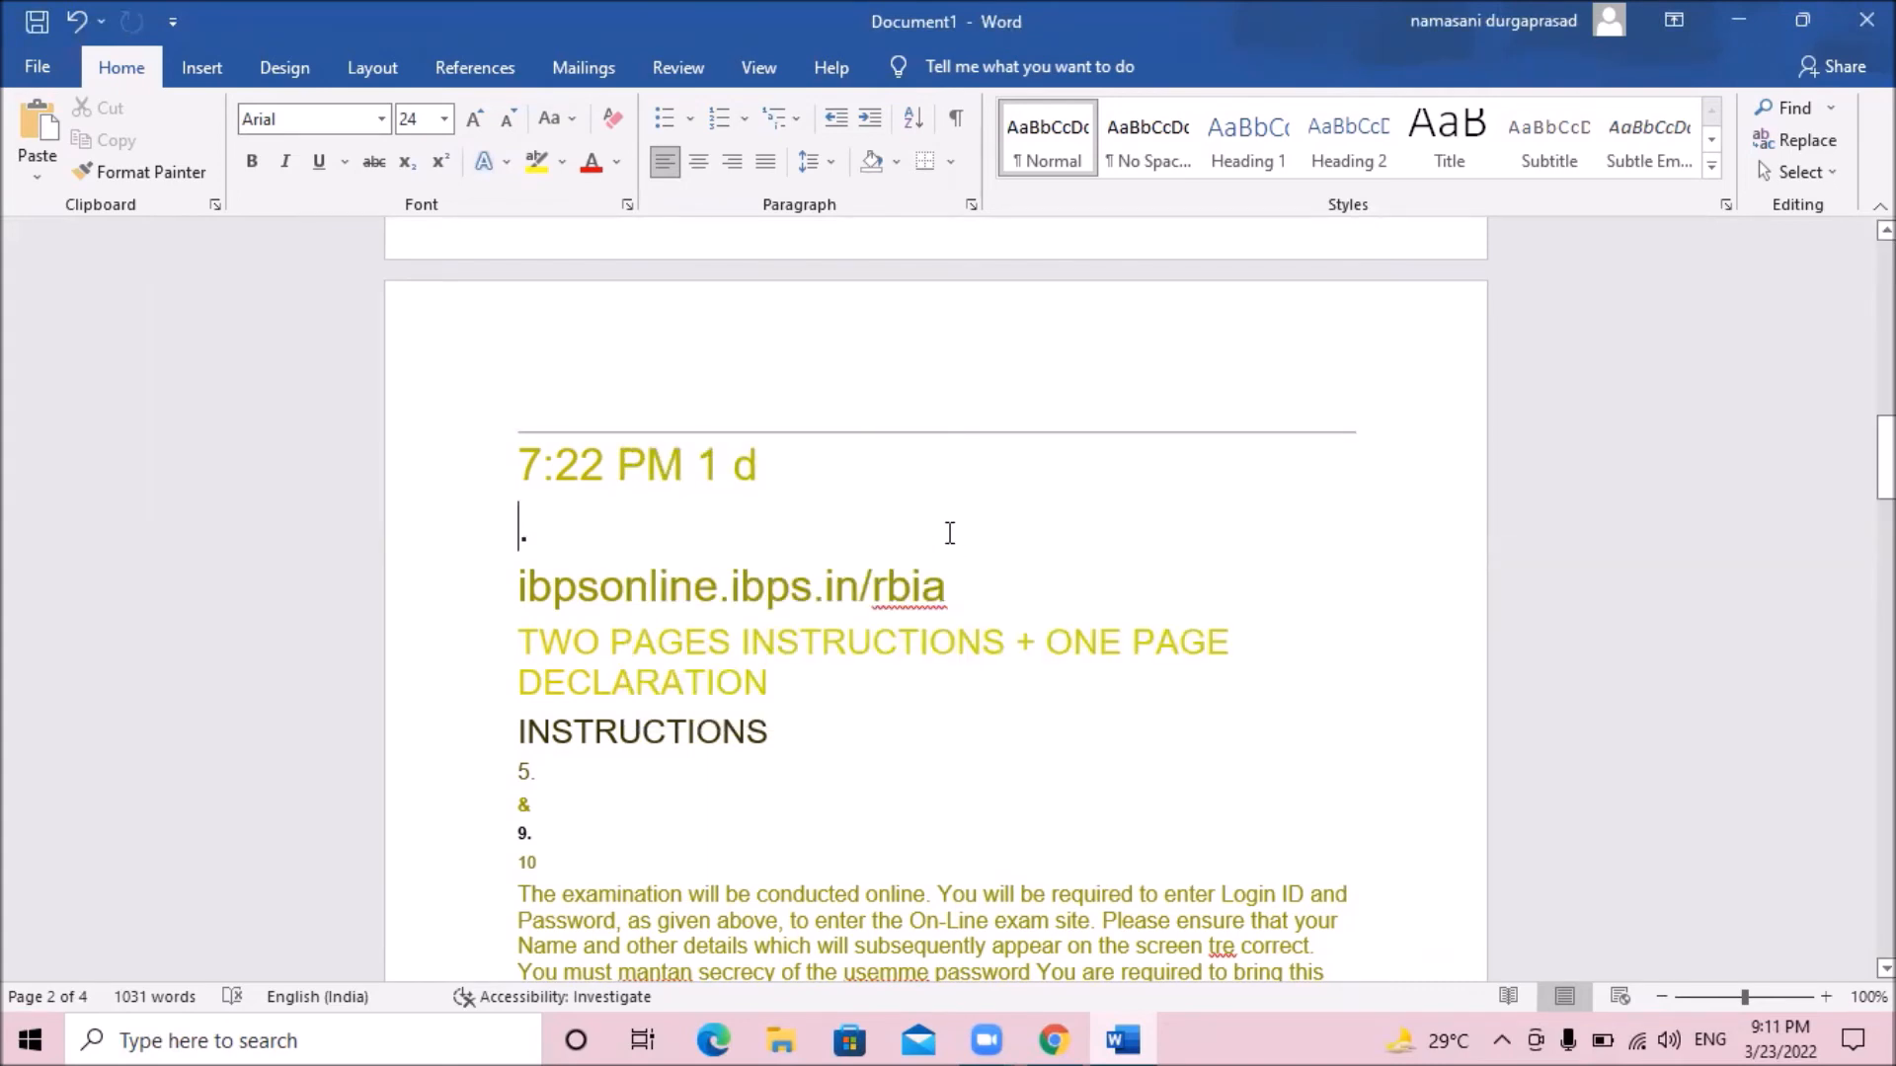
key(alt+F4)
key(Tab)
key(Tab)
key(Tab)
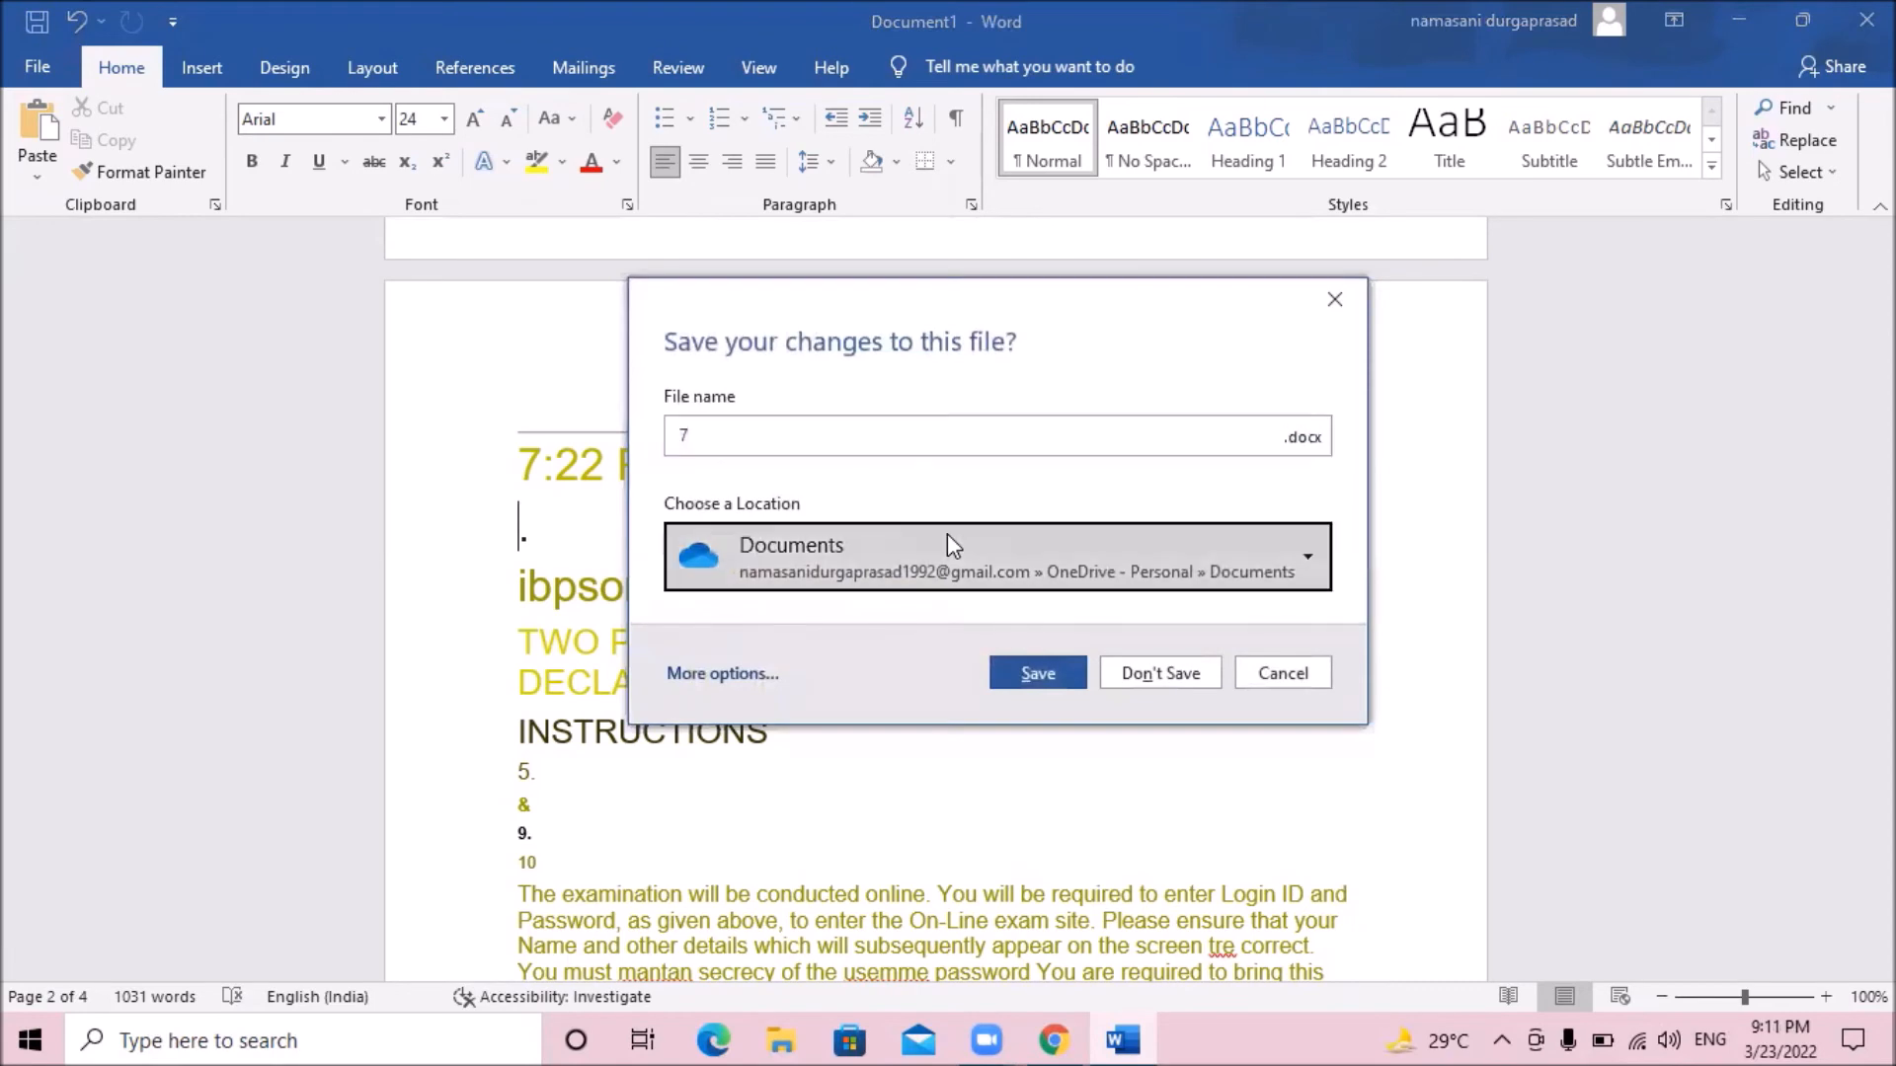
key(Tab)
key(Return)
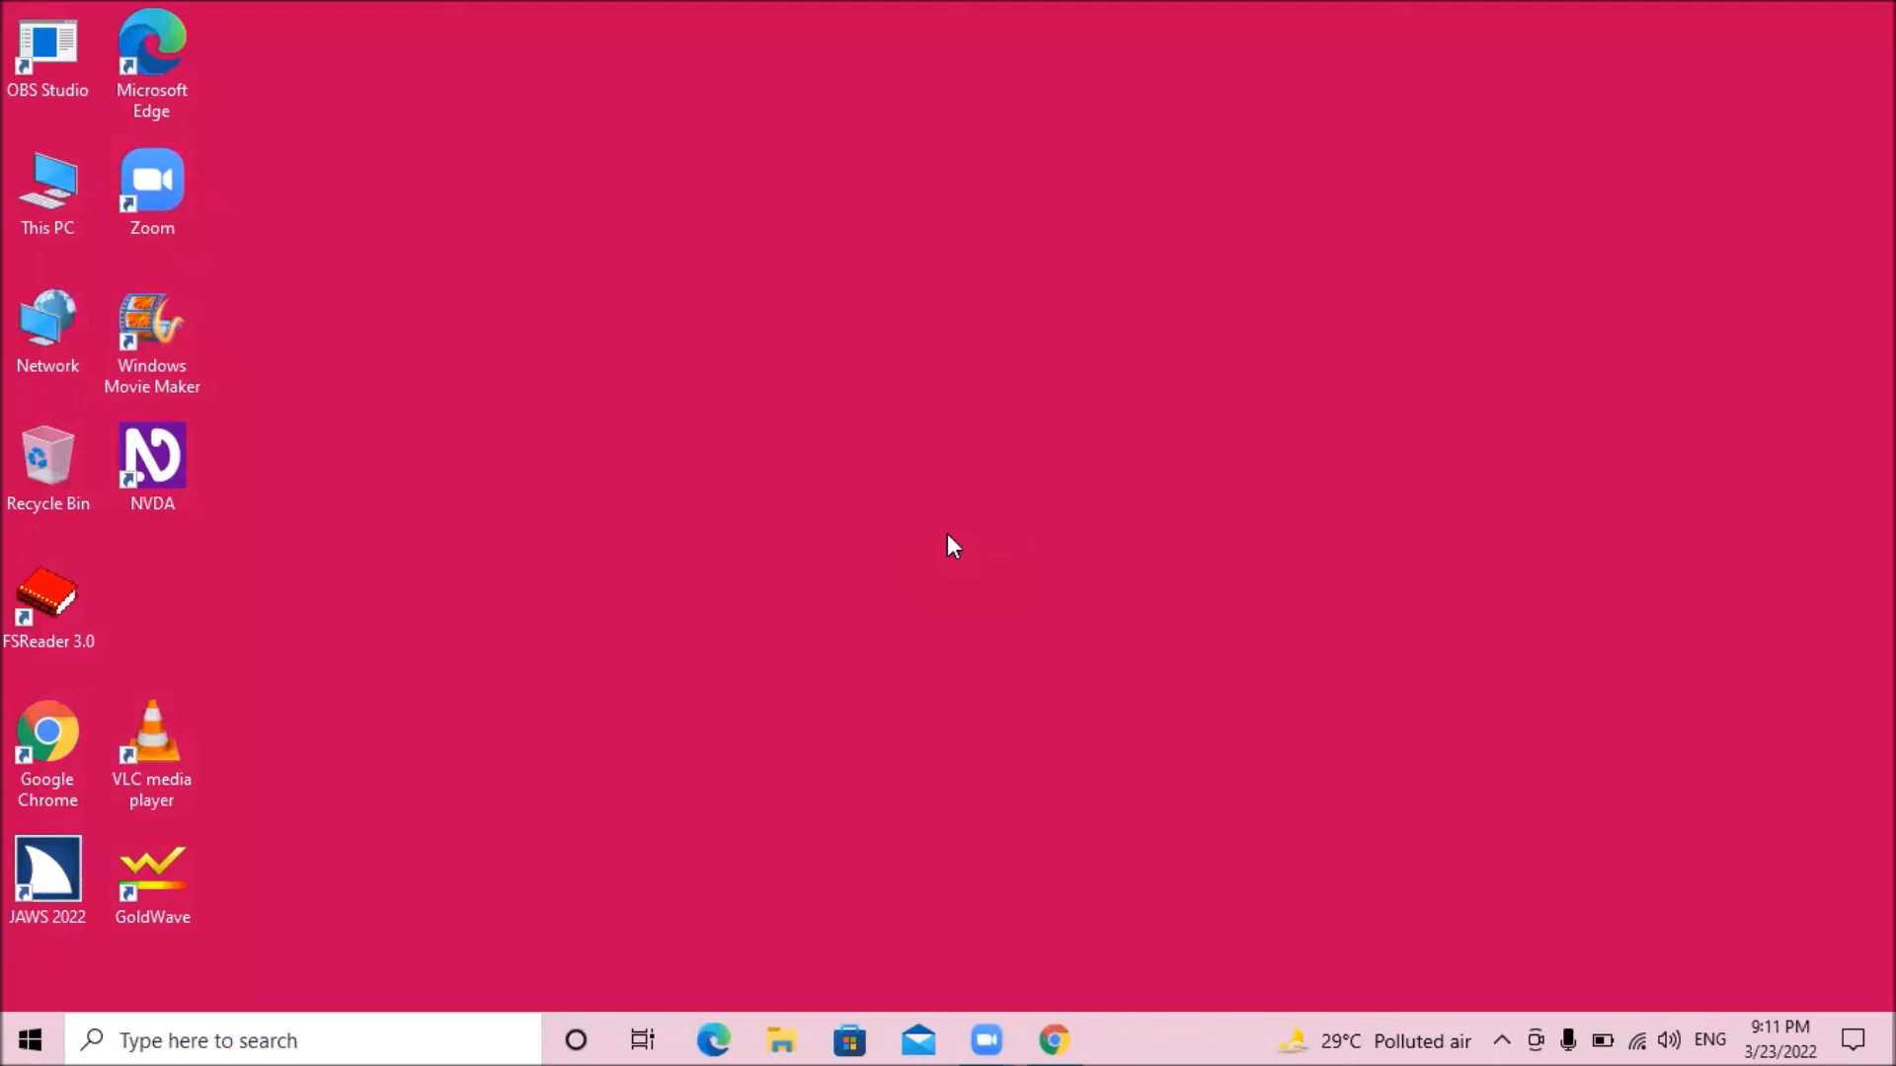
- Switch back to the converted document in Google Chrome and return to the beginning of its extracted text
key(g)
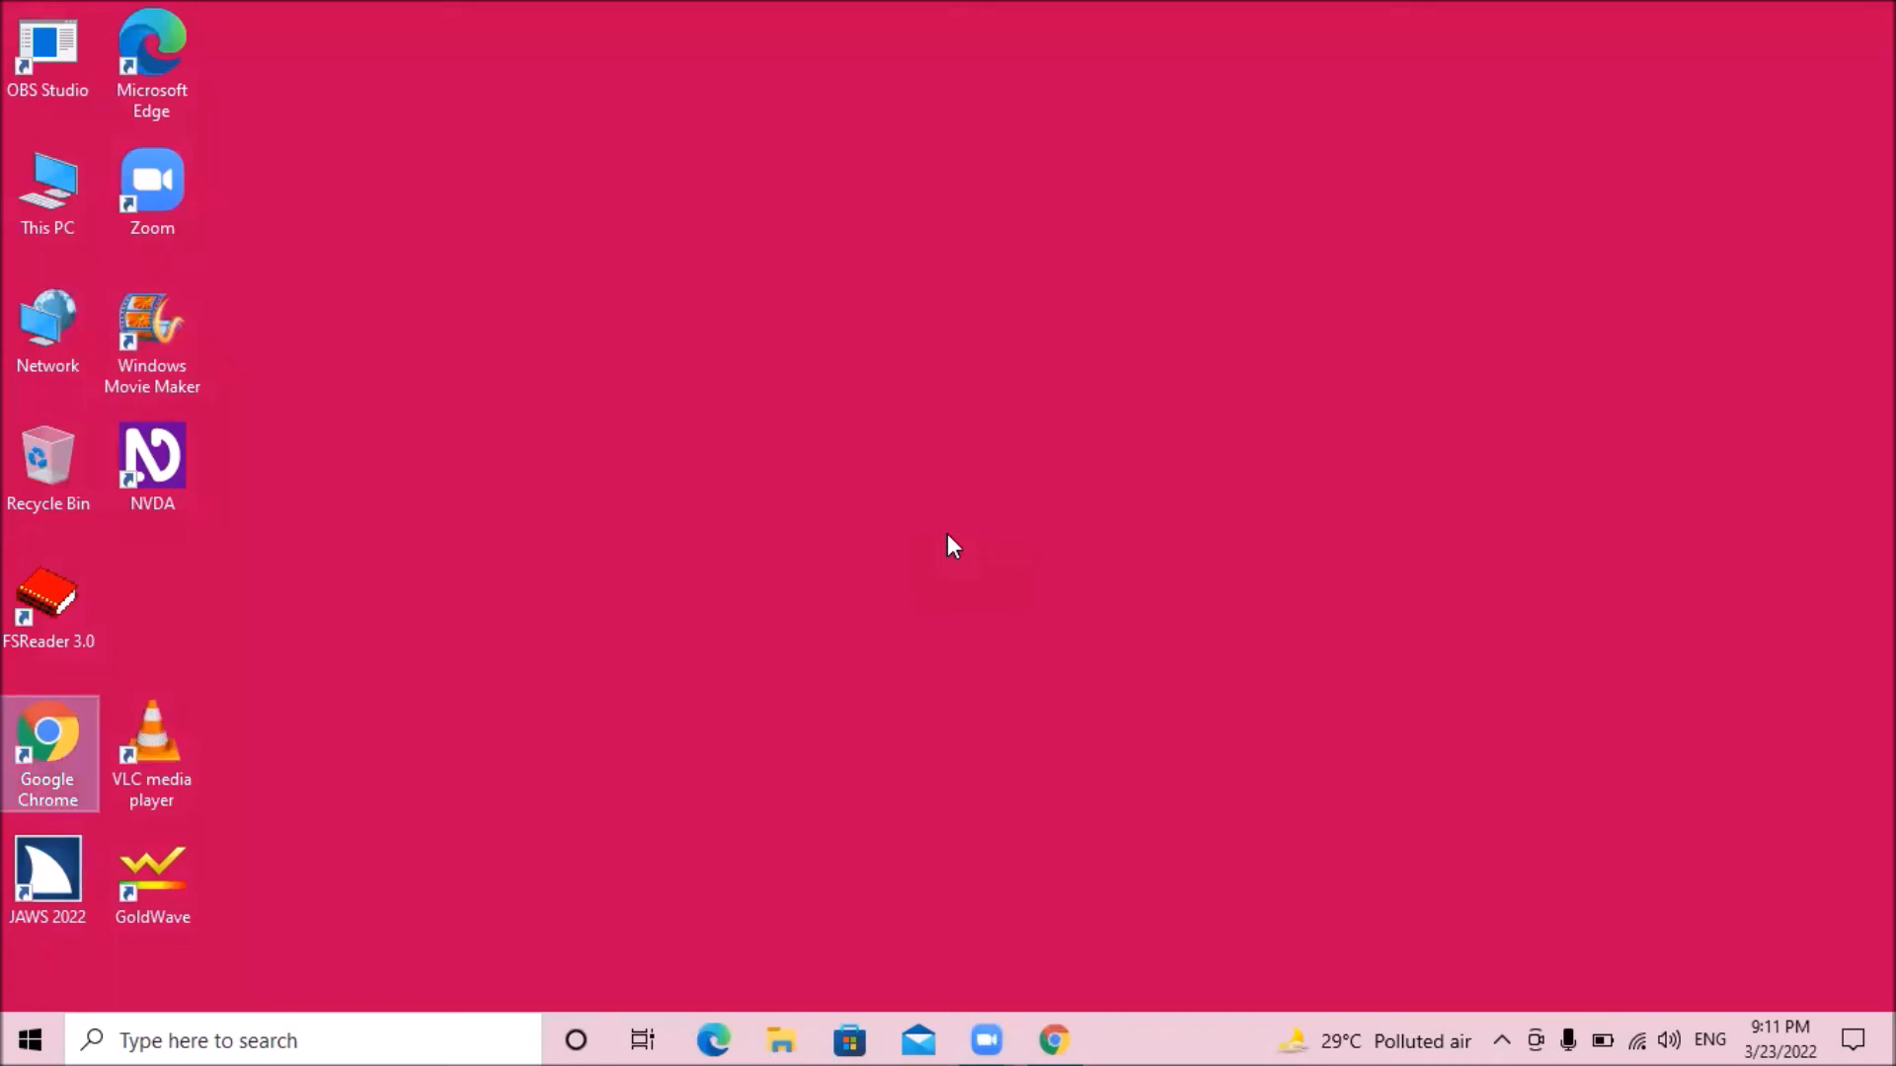
key(Return)
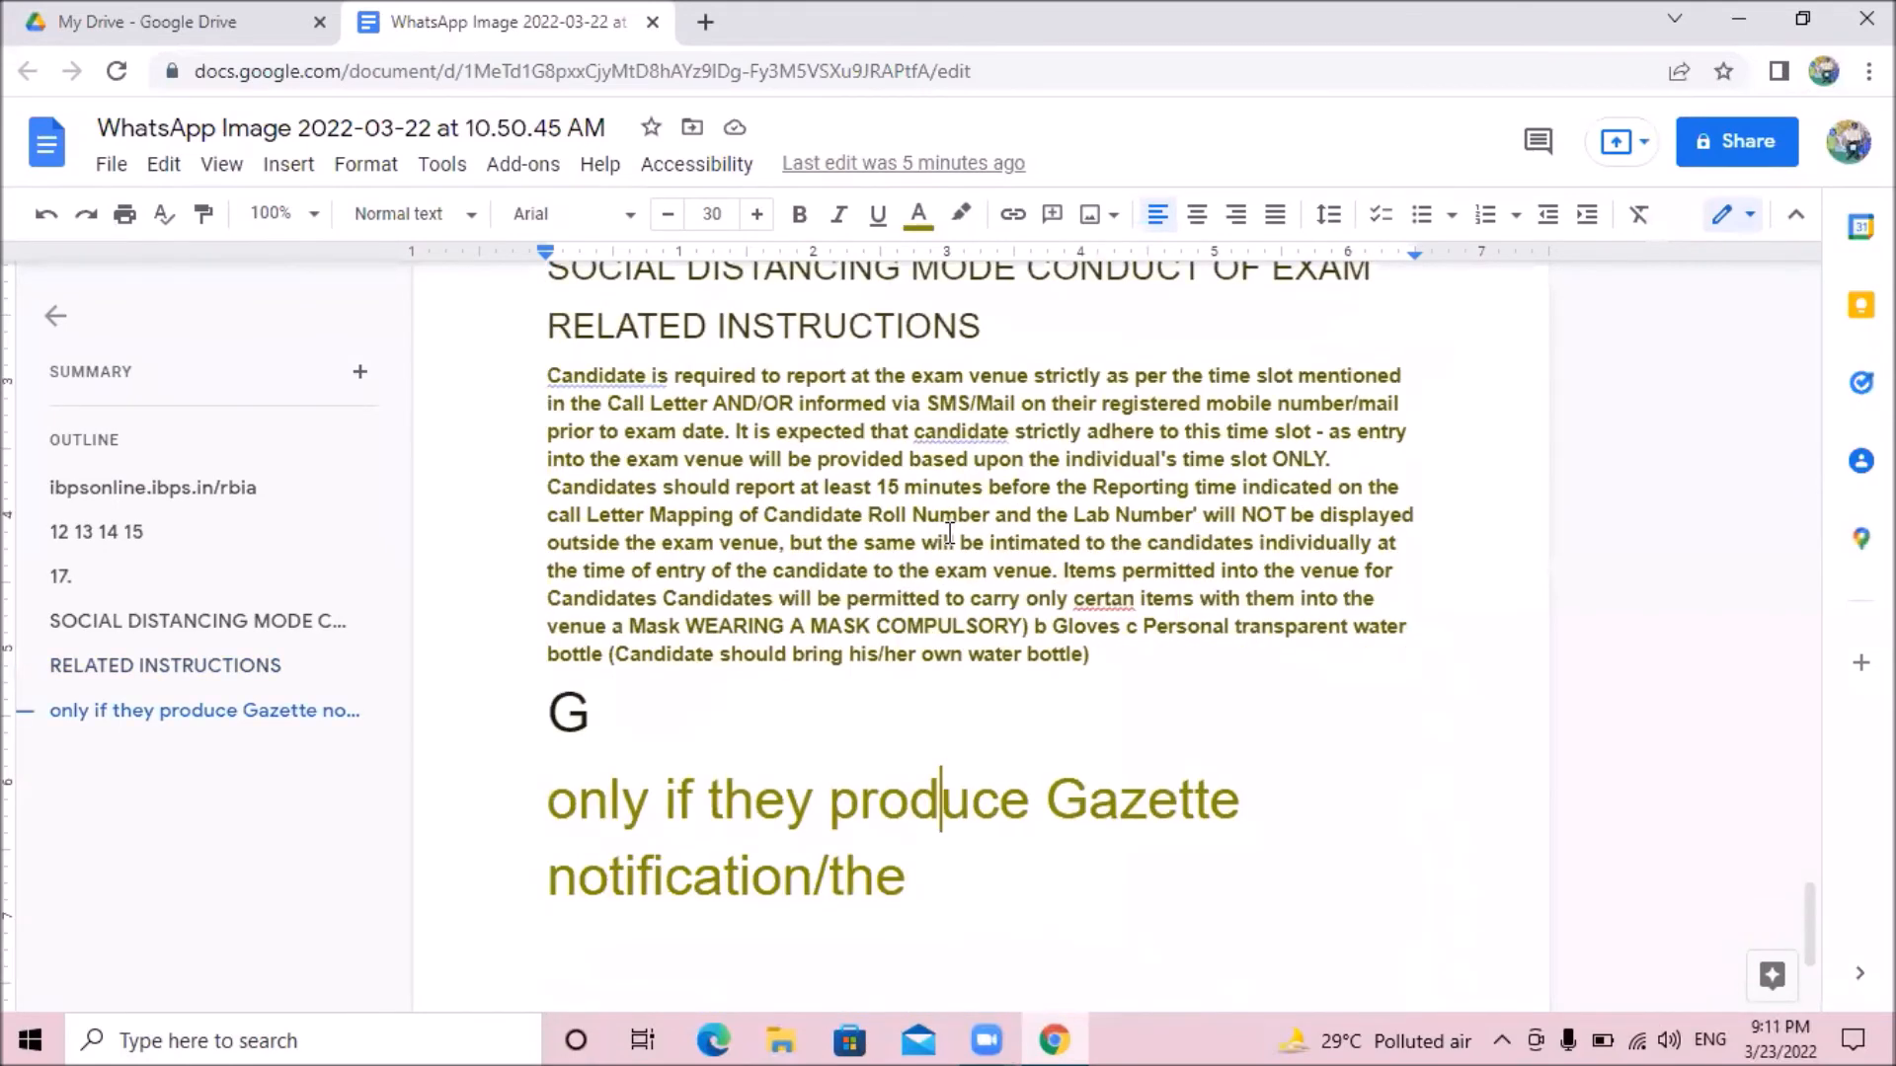
key(Page_Up)
key(Page_Up)
key(Page_Up)
key(Page_Up)
key(Page_Up)
key(Page_Up)
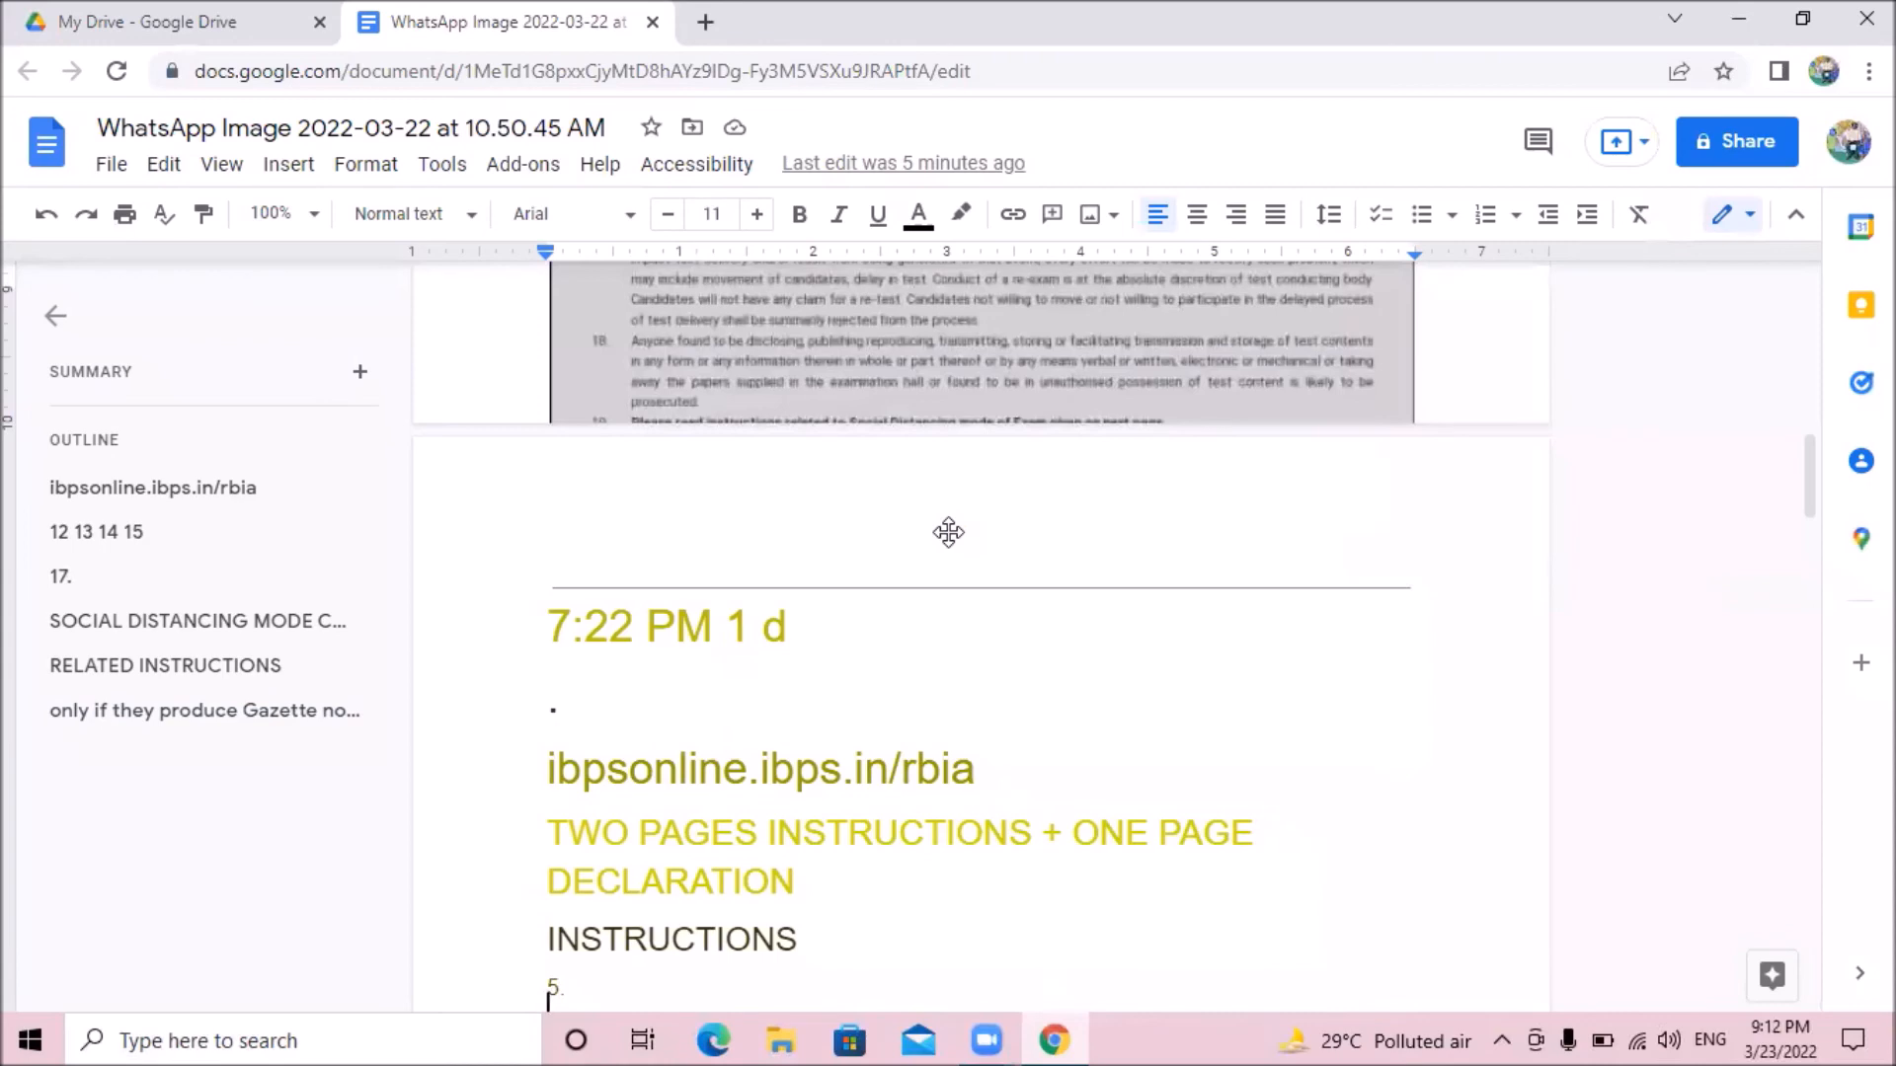
- Download the converted document in the PDF Document (.pdf) format
key(alt+f)
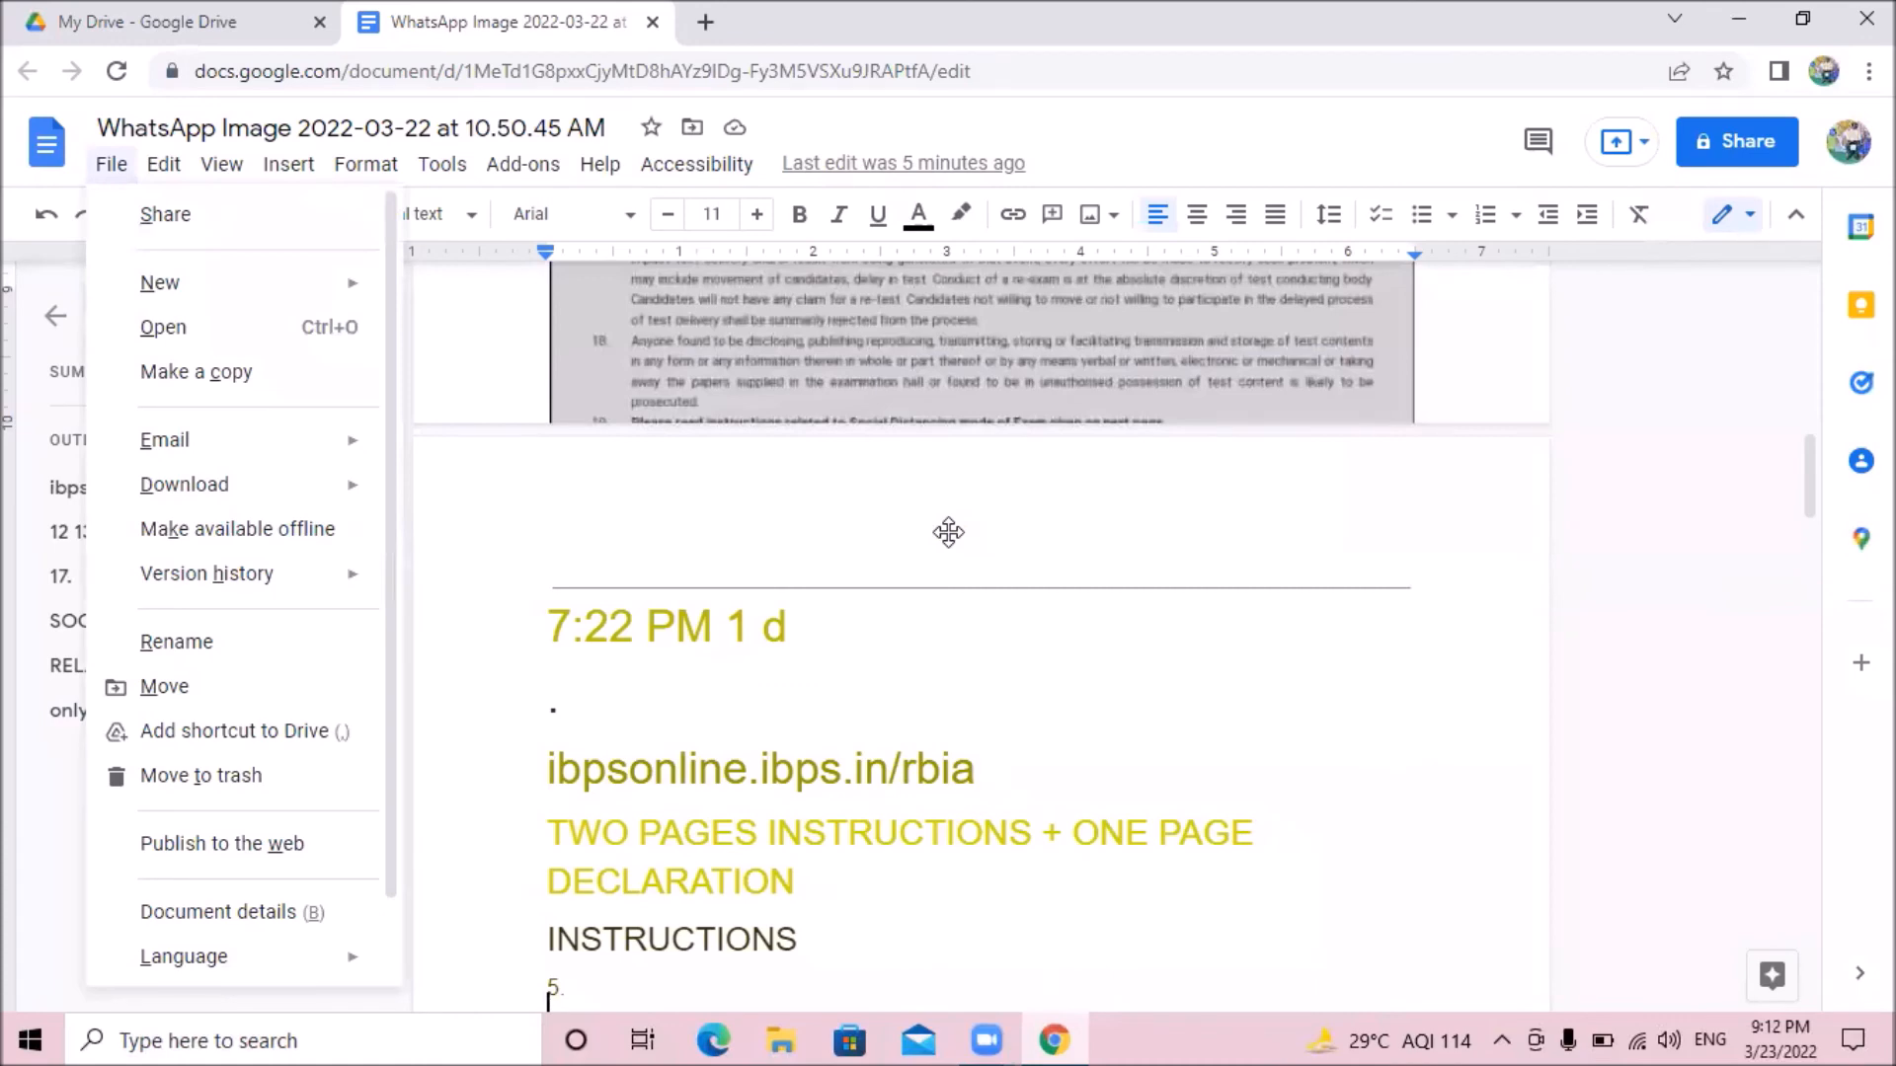
key(Down)
key(Down)
key(Down)
key(Down)
key(Down)
key(Down)
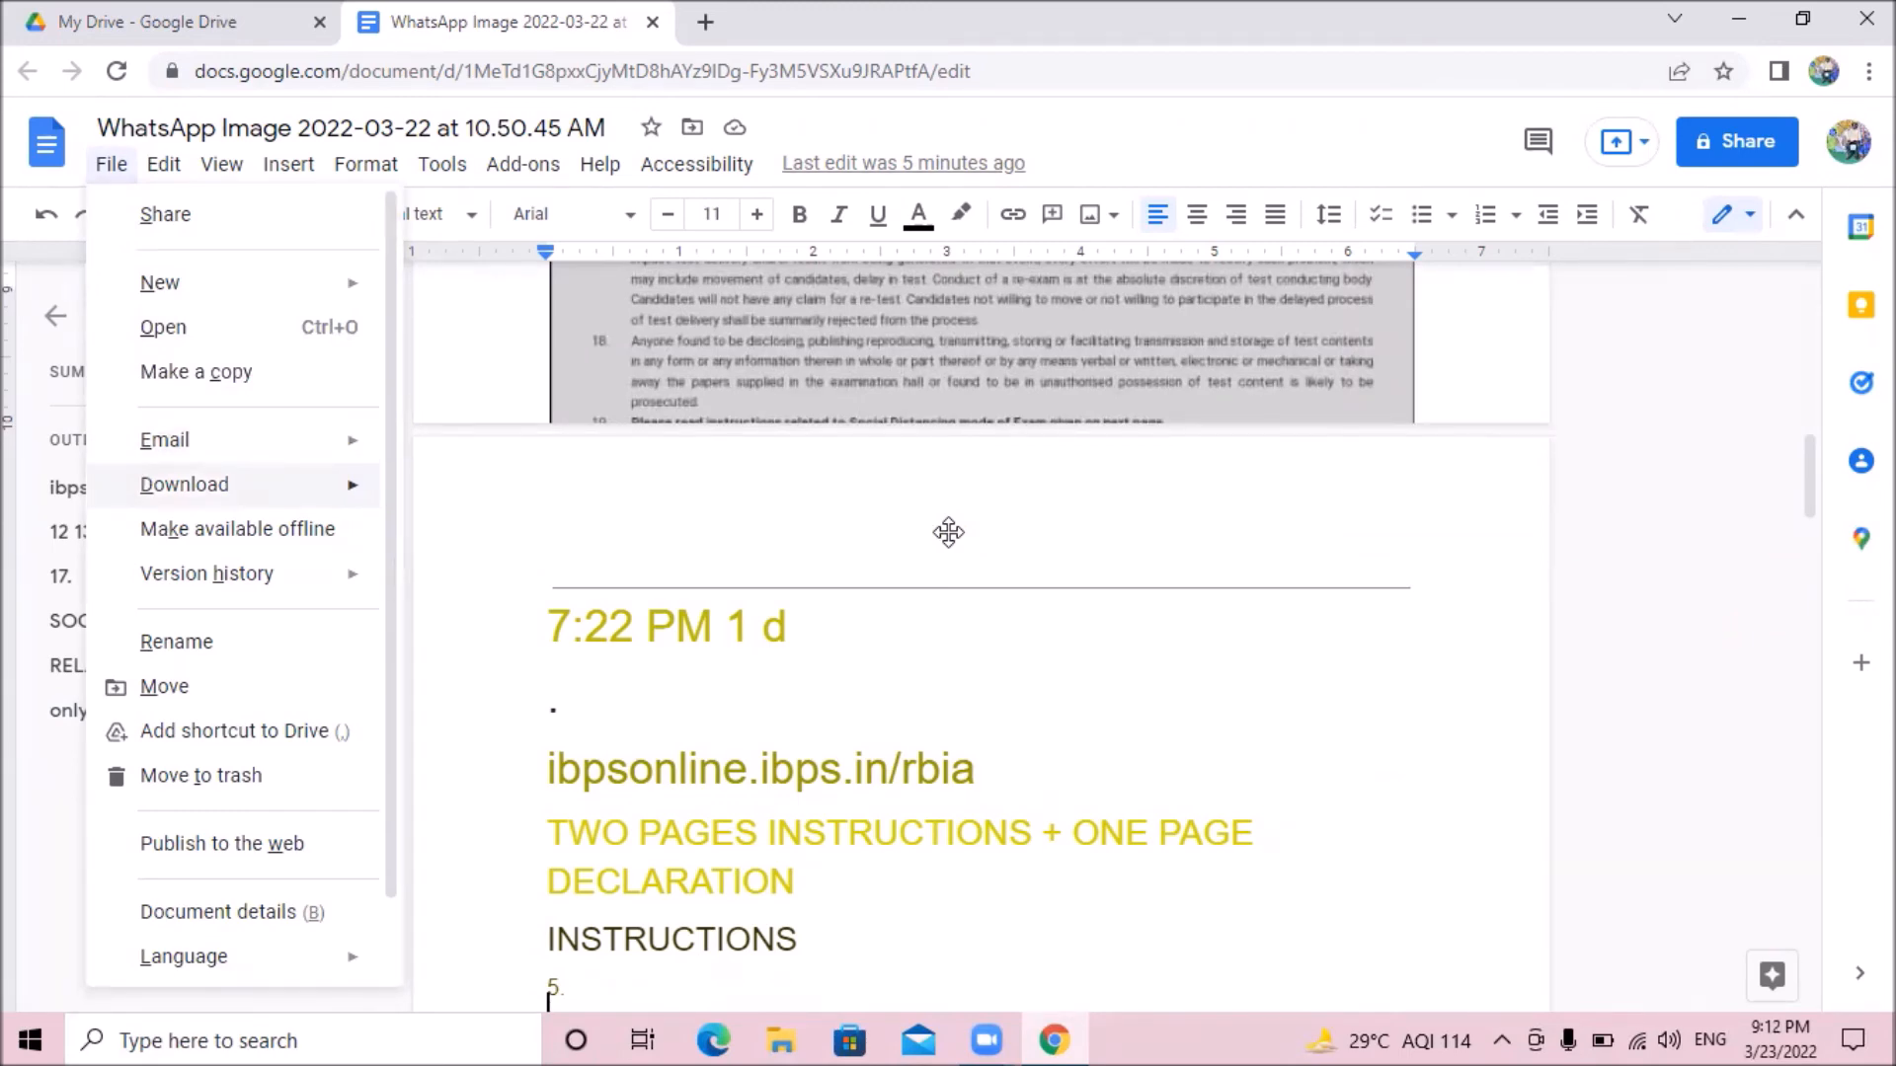
key(Right)
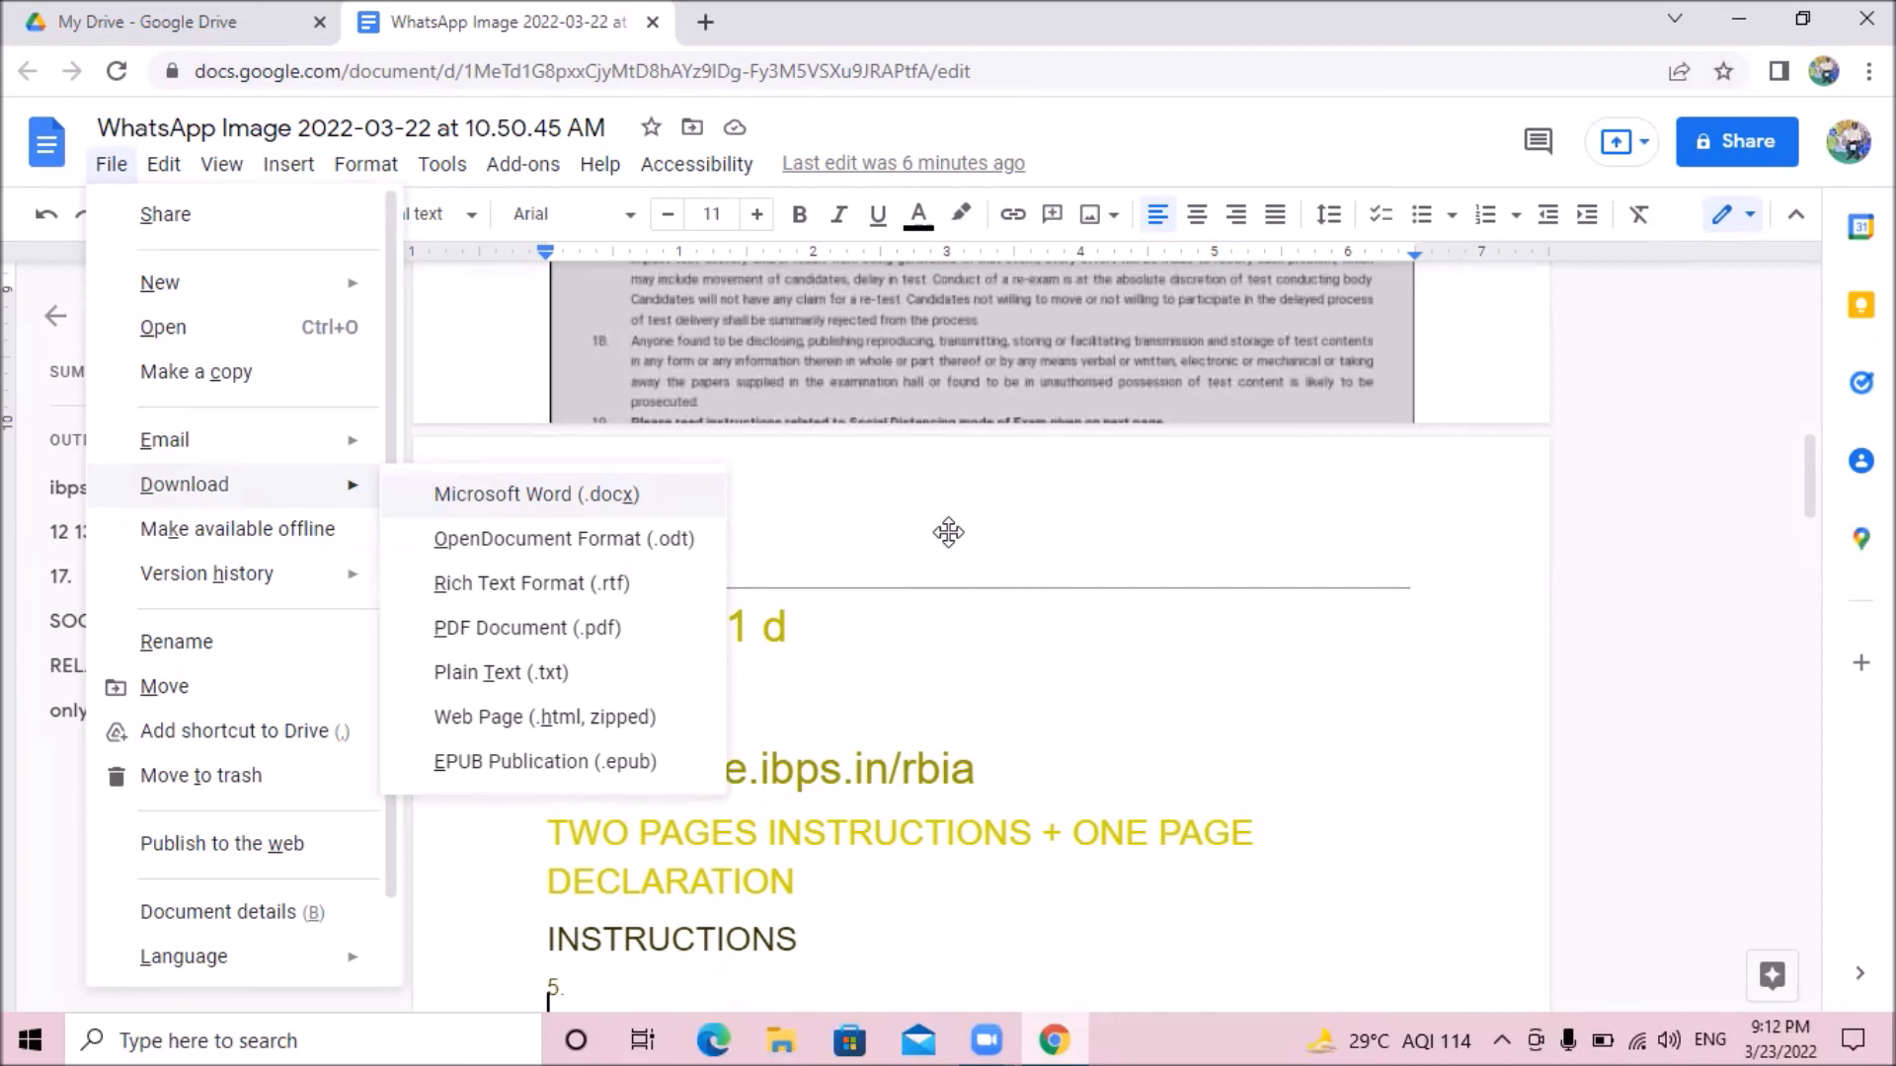
key(Down)
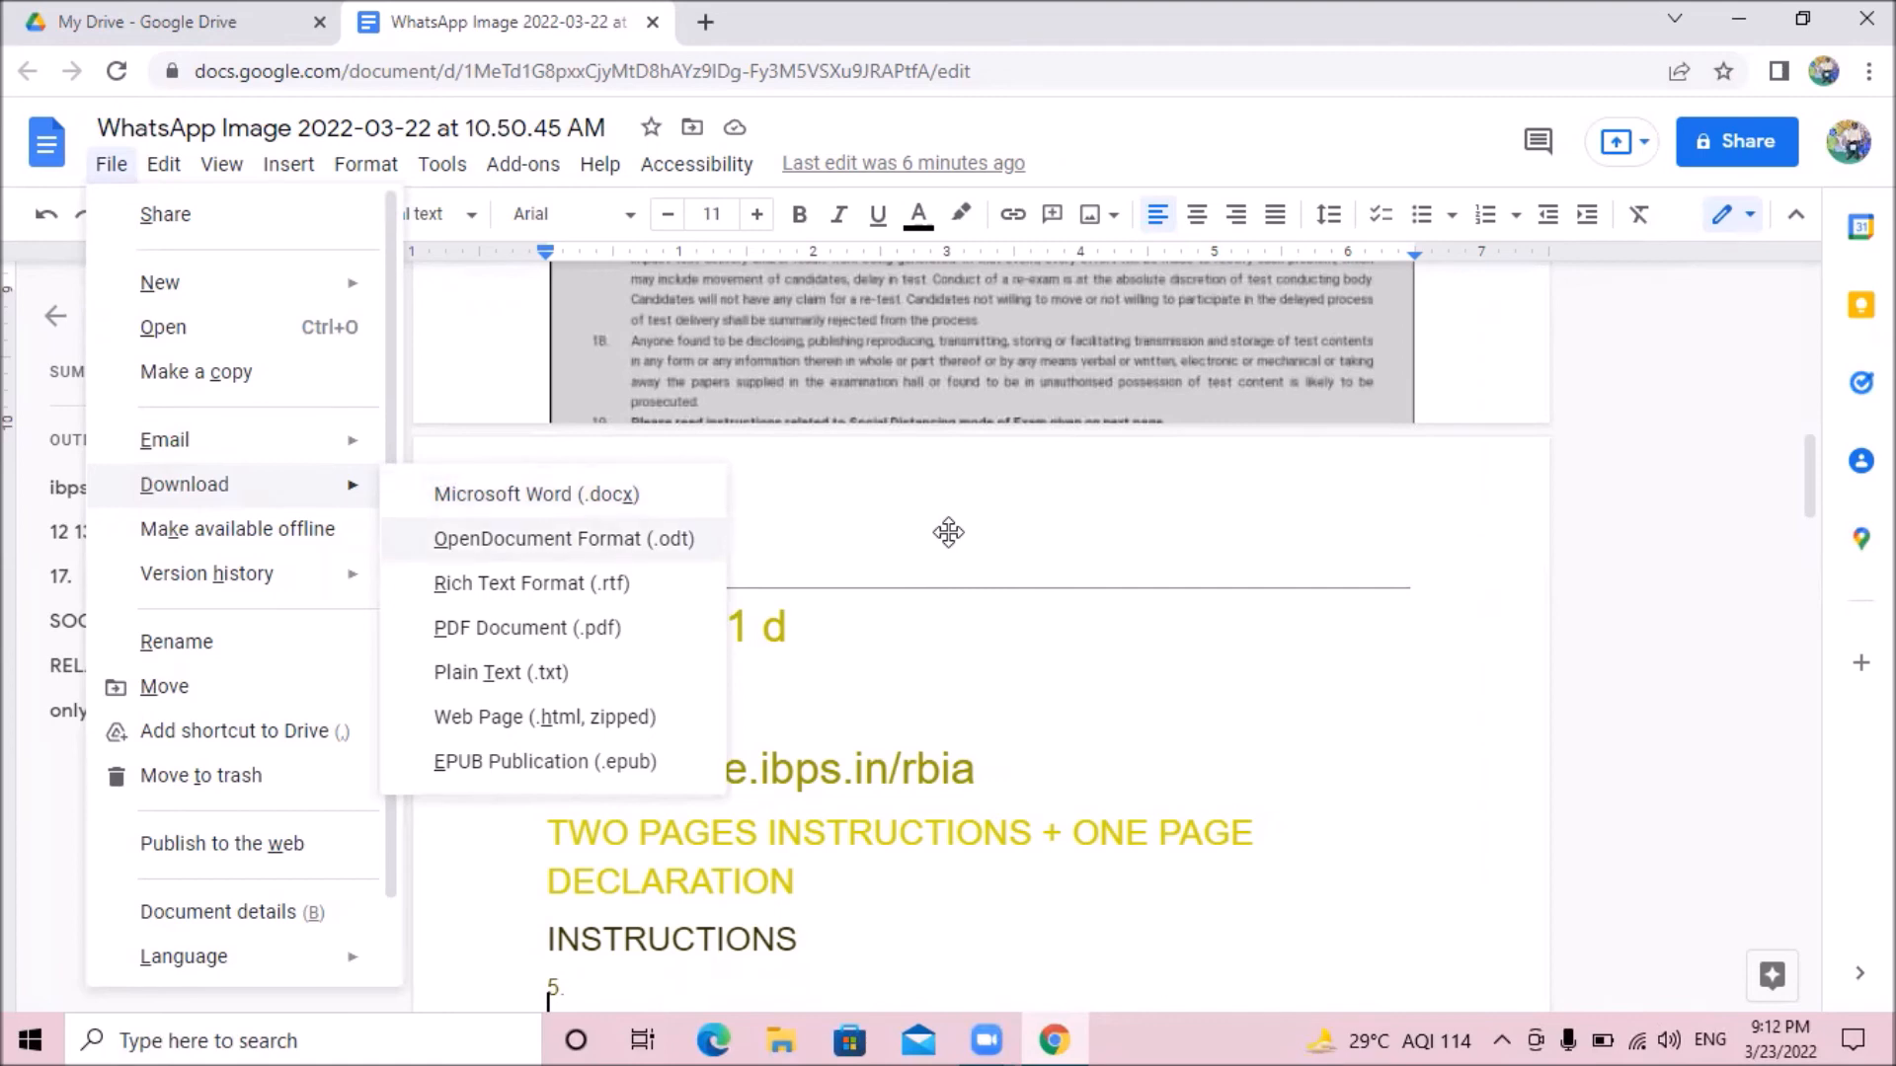
key(Down)
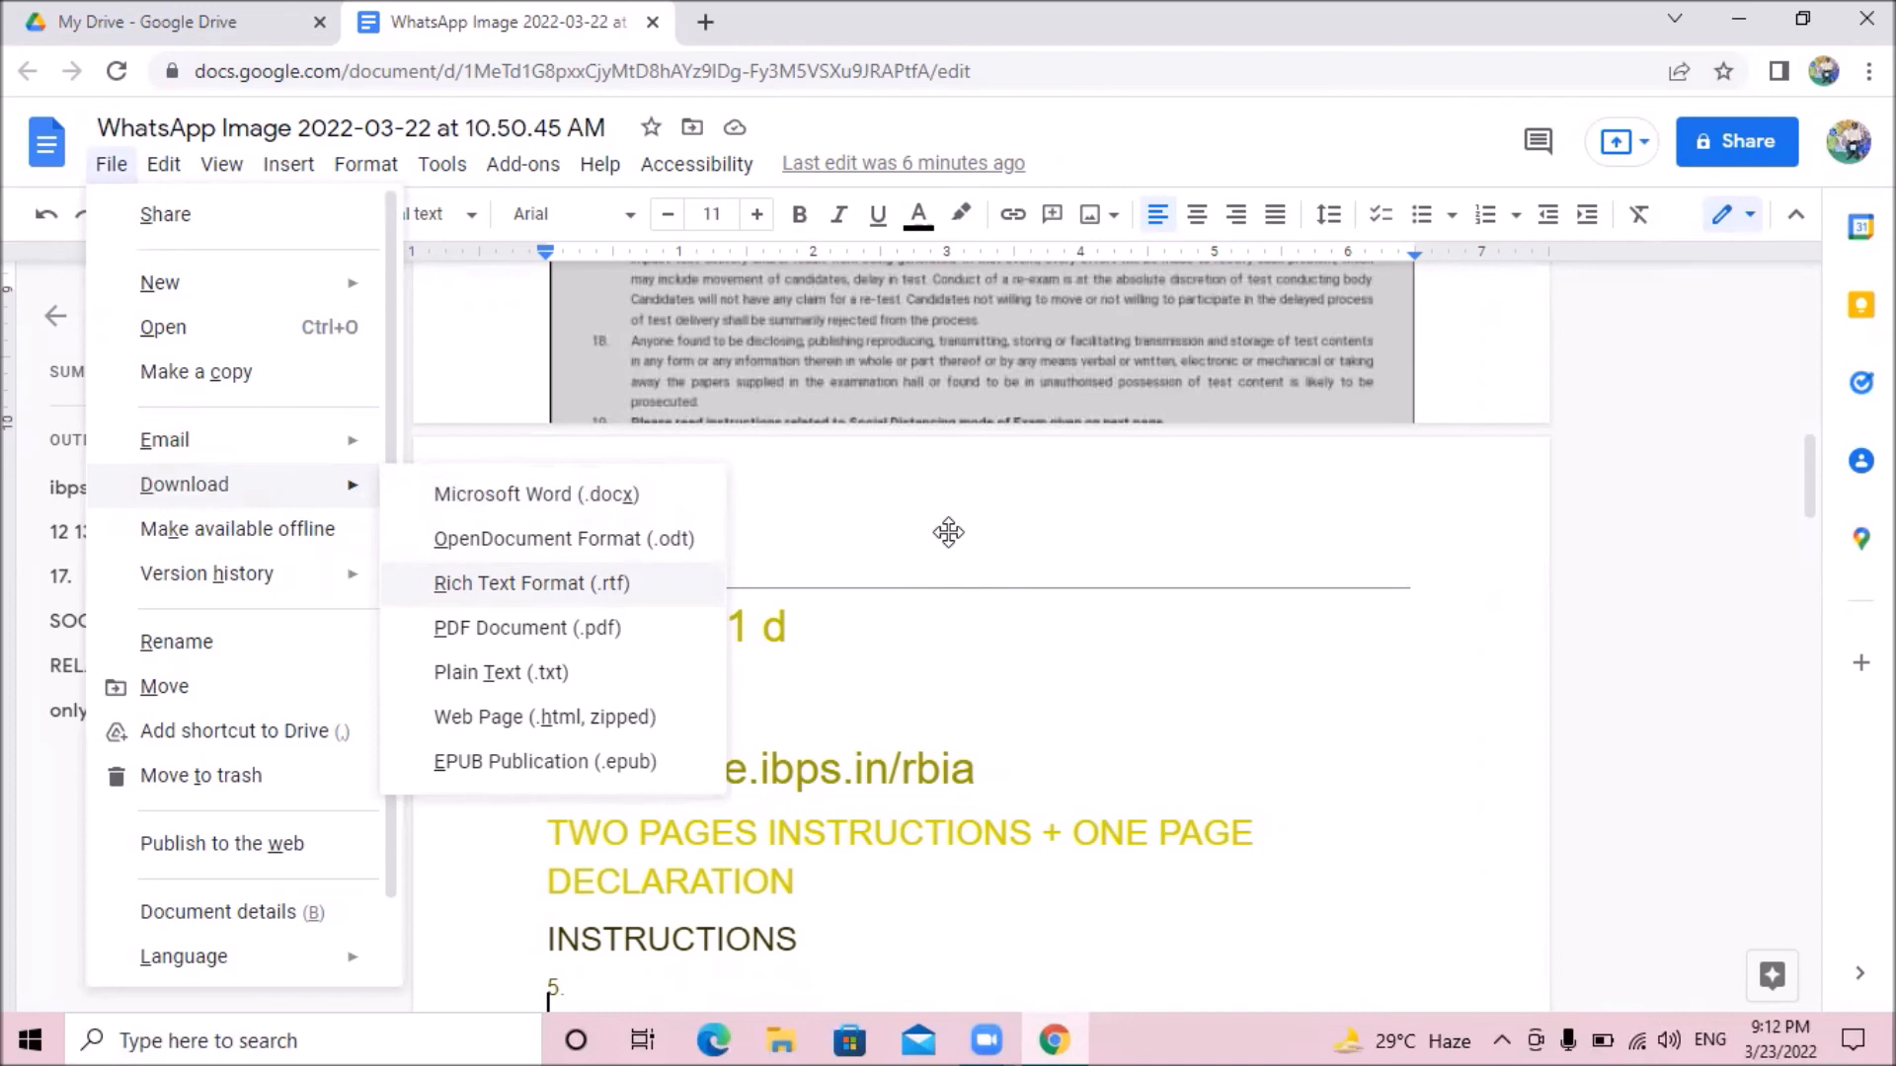
key(Down)
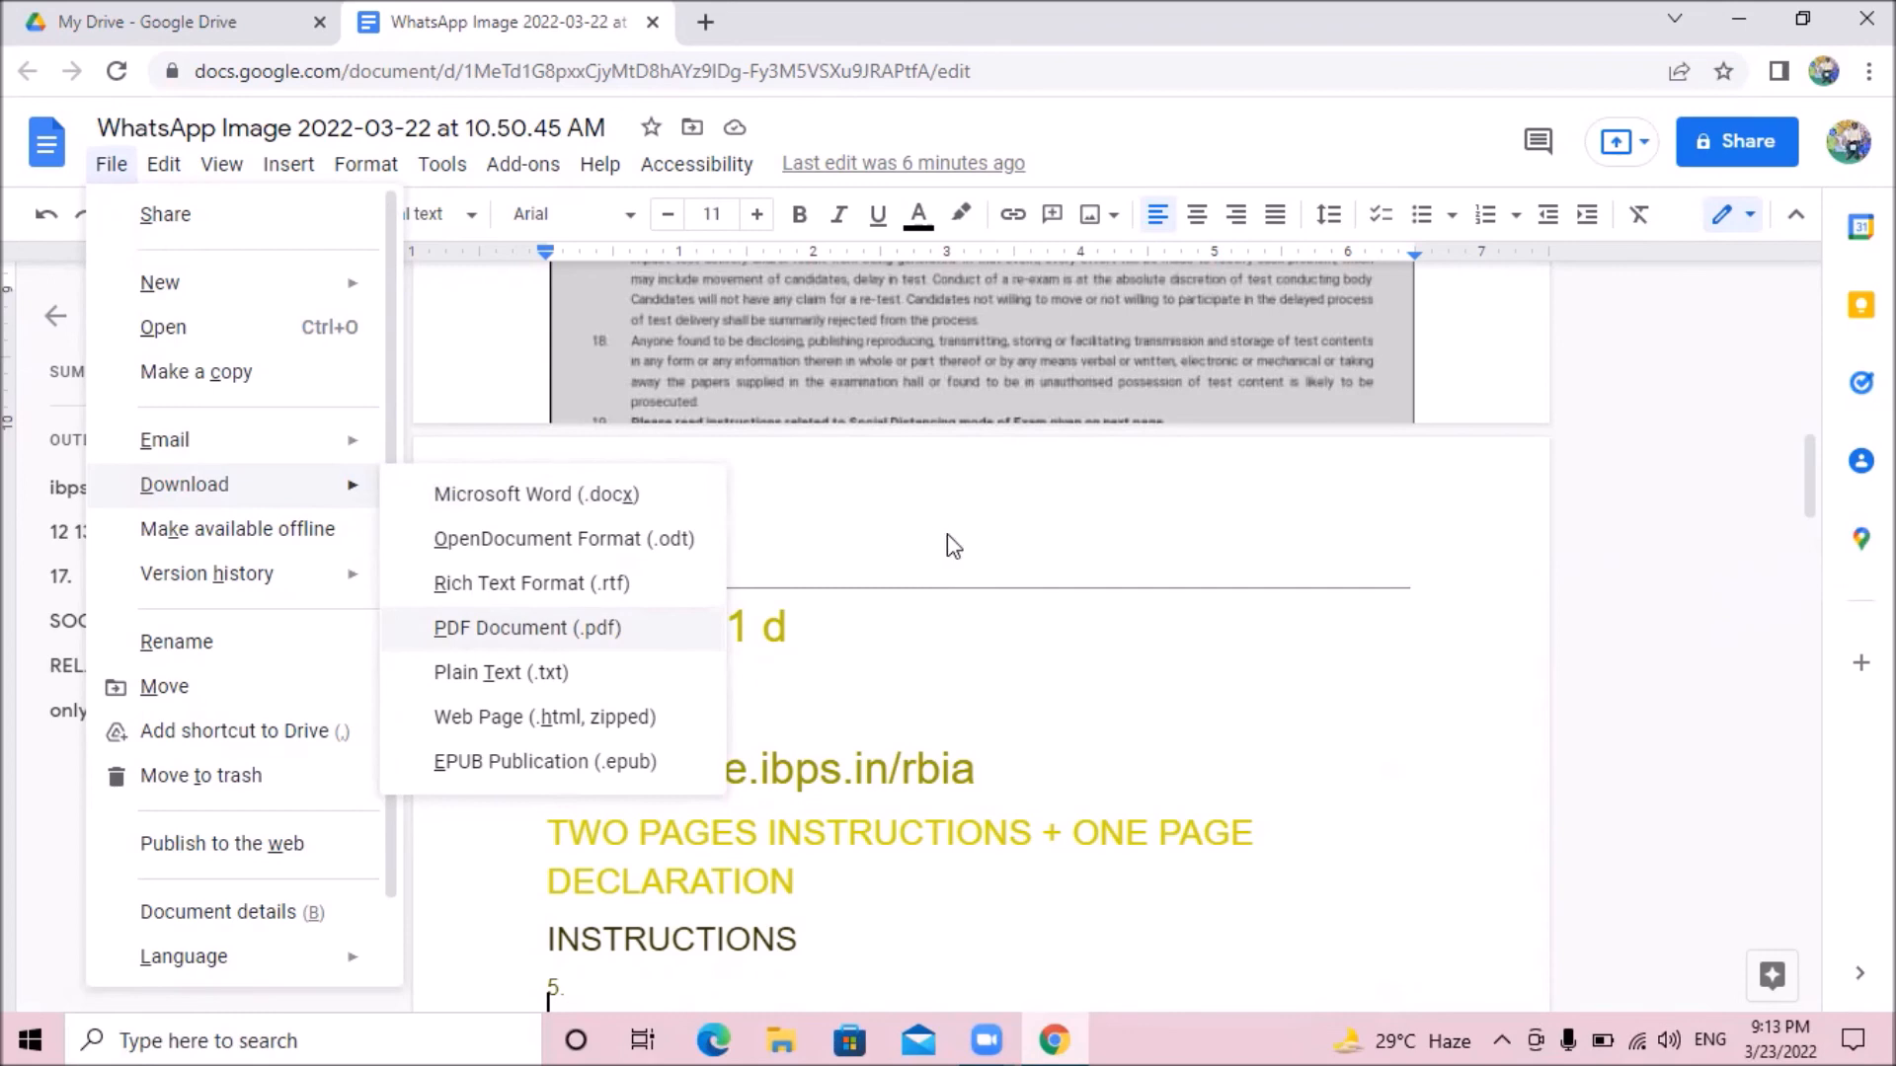
click(948, 542)
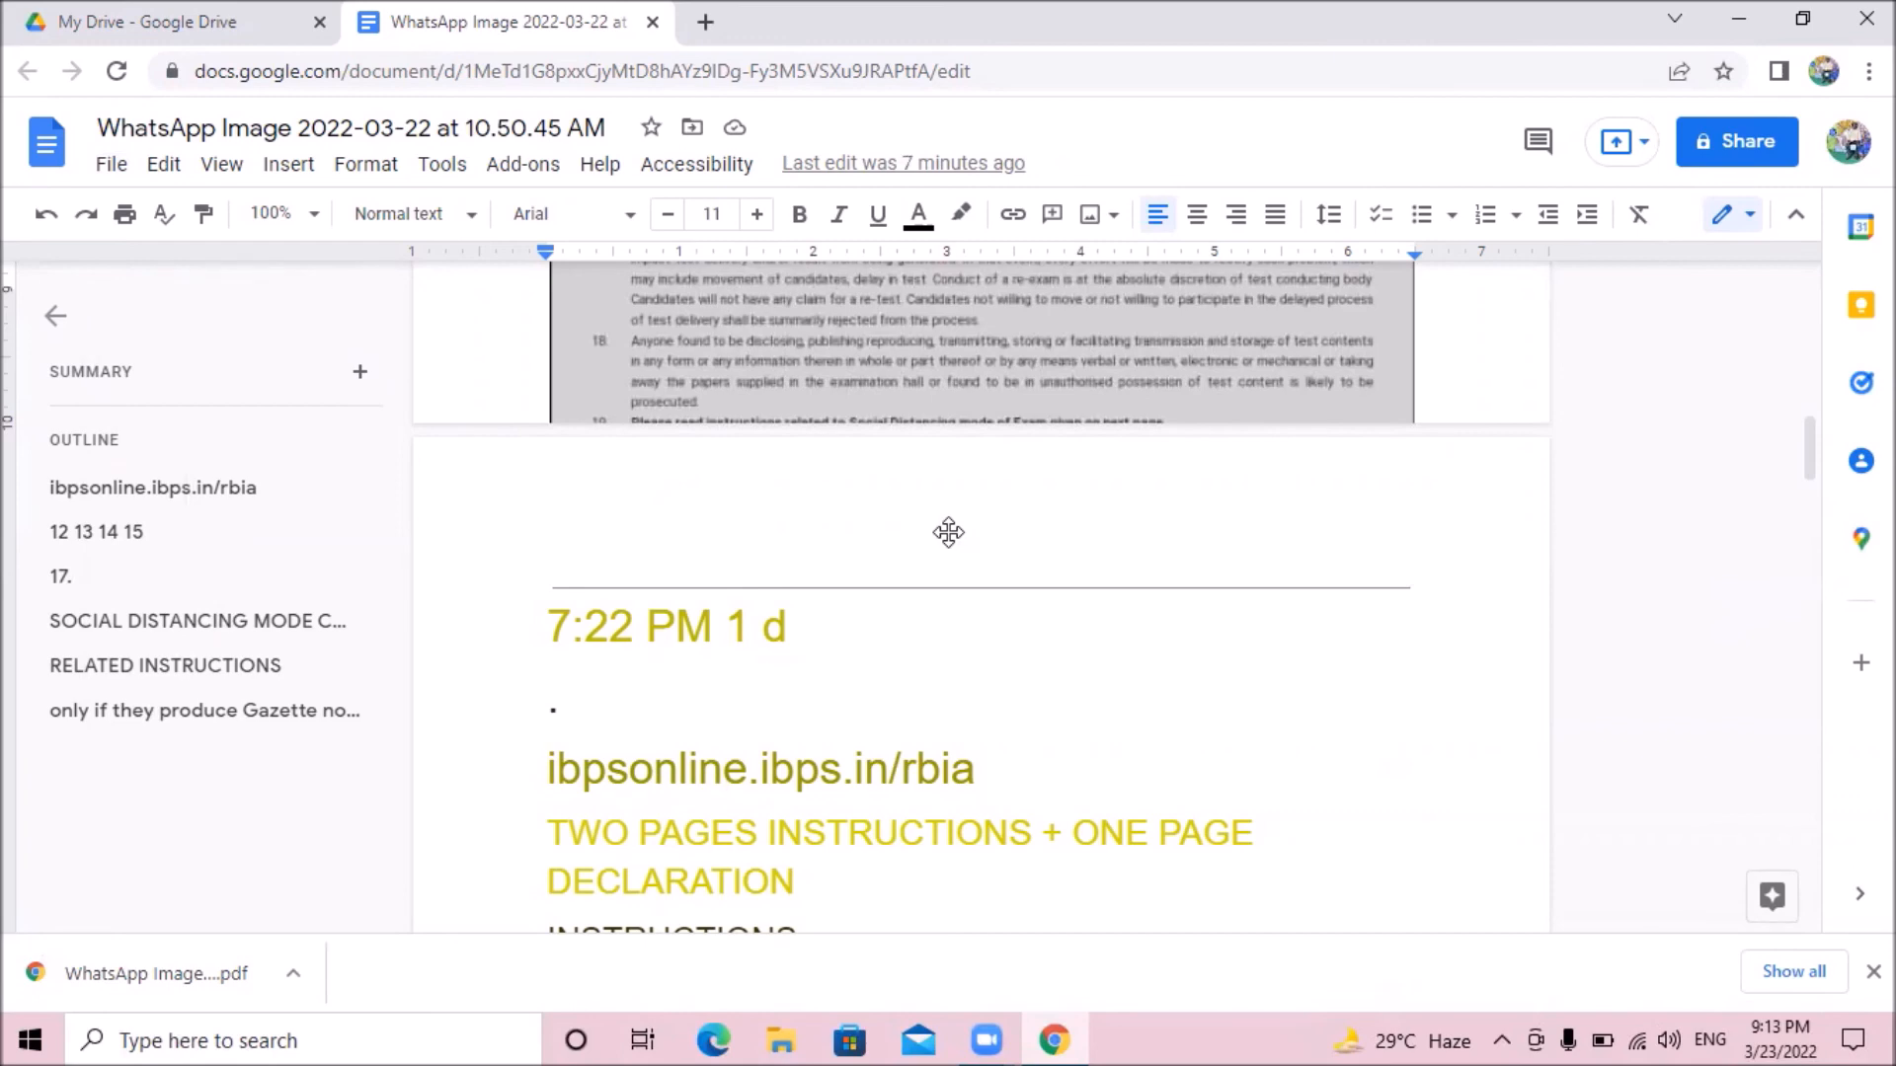
- Close the browser and open the Downloads folder from This PC
key(alt+F4)
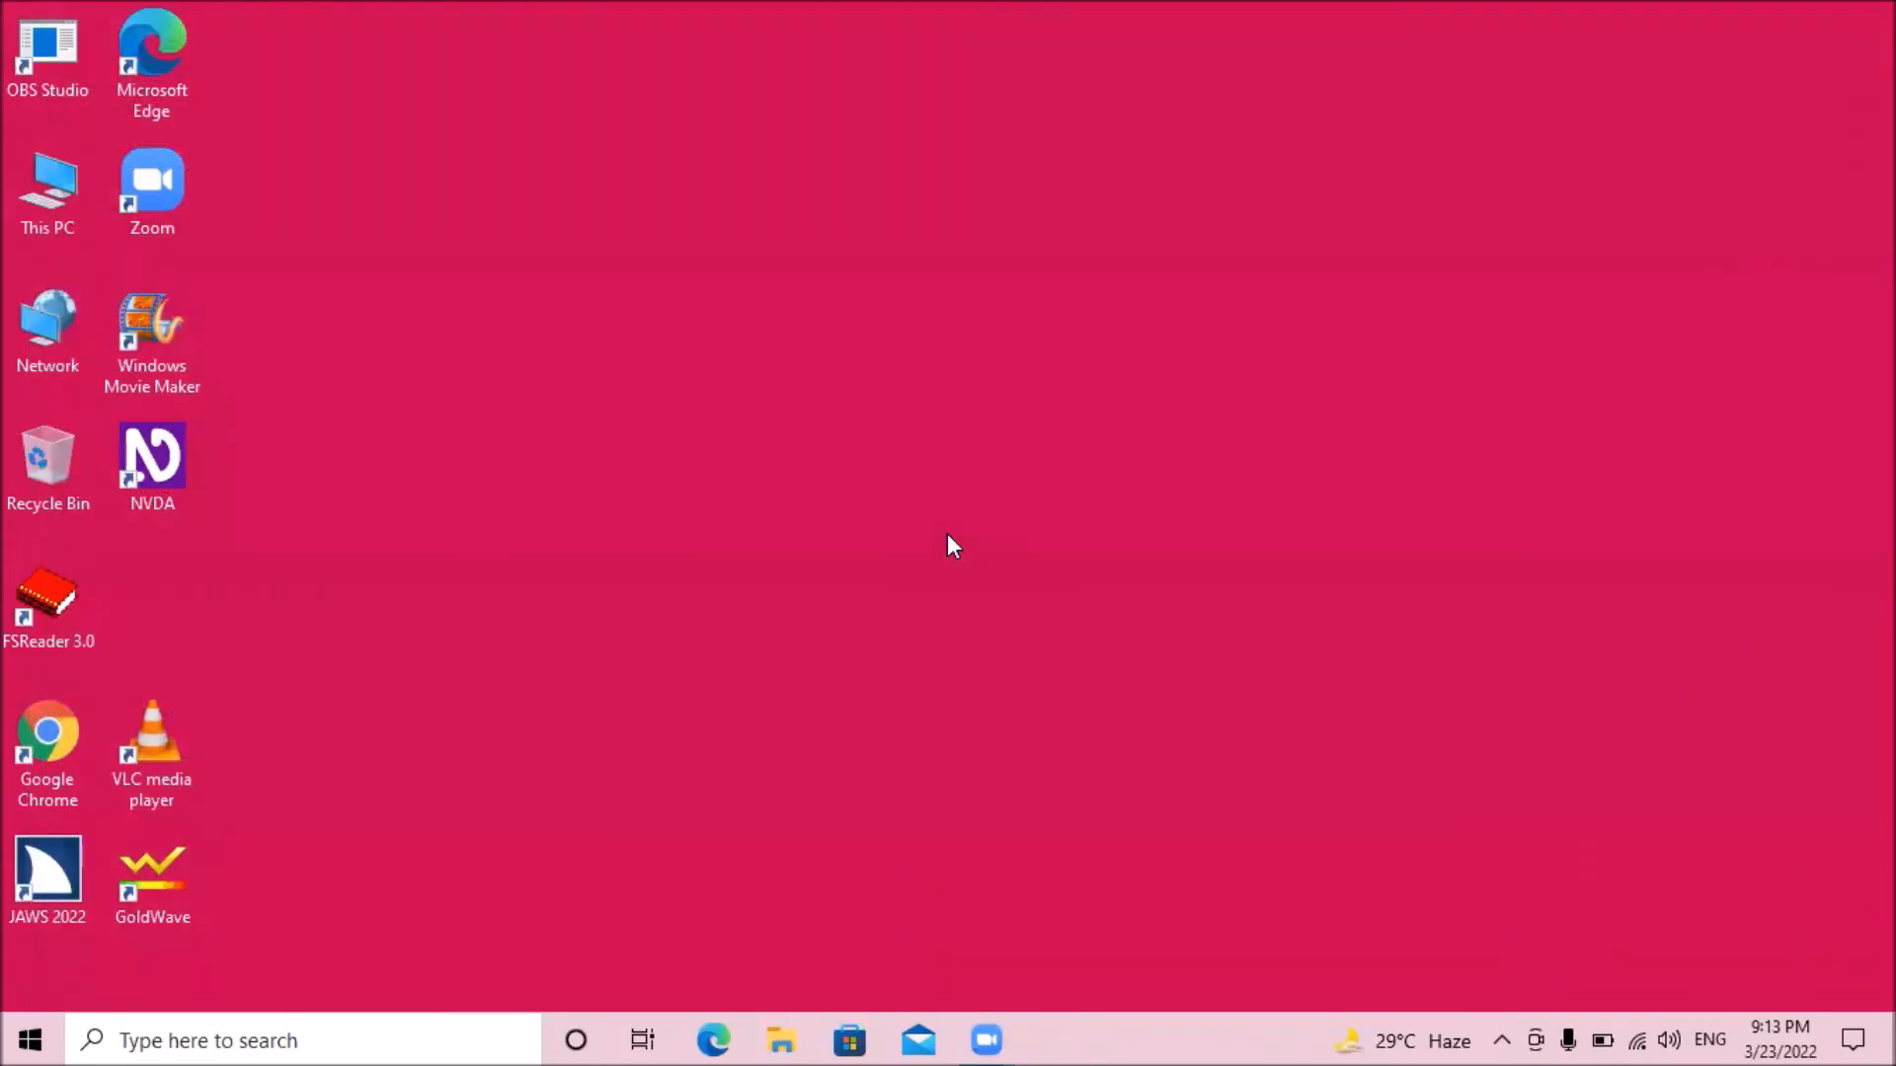
key(g)
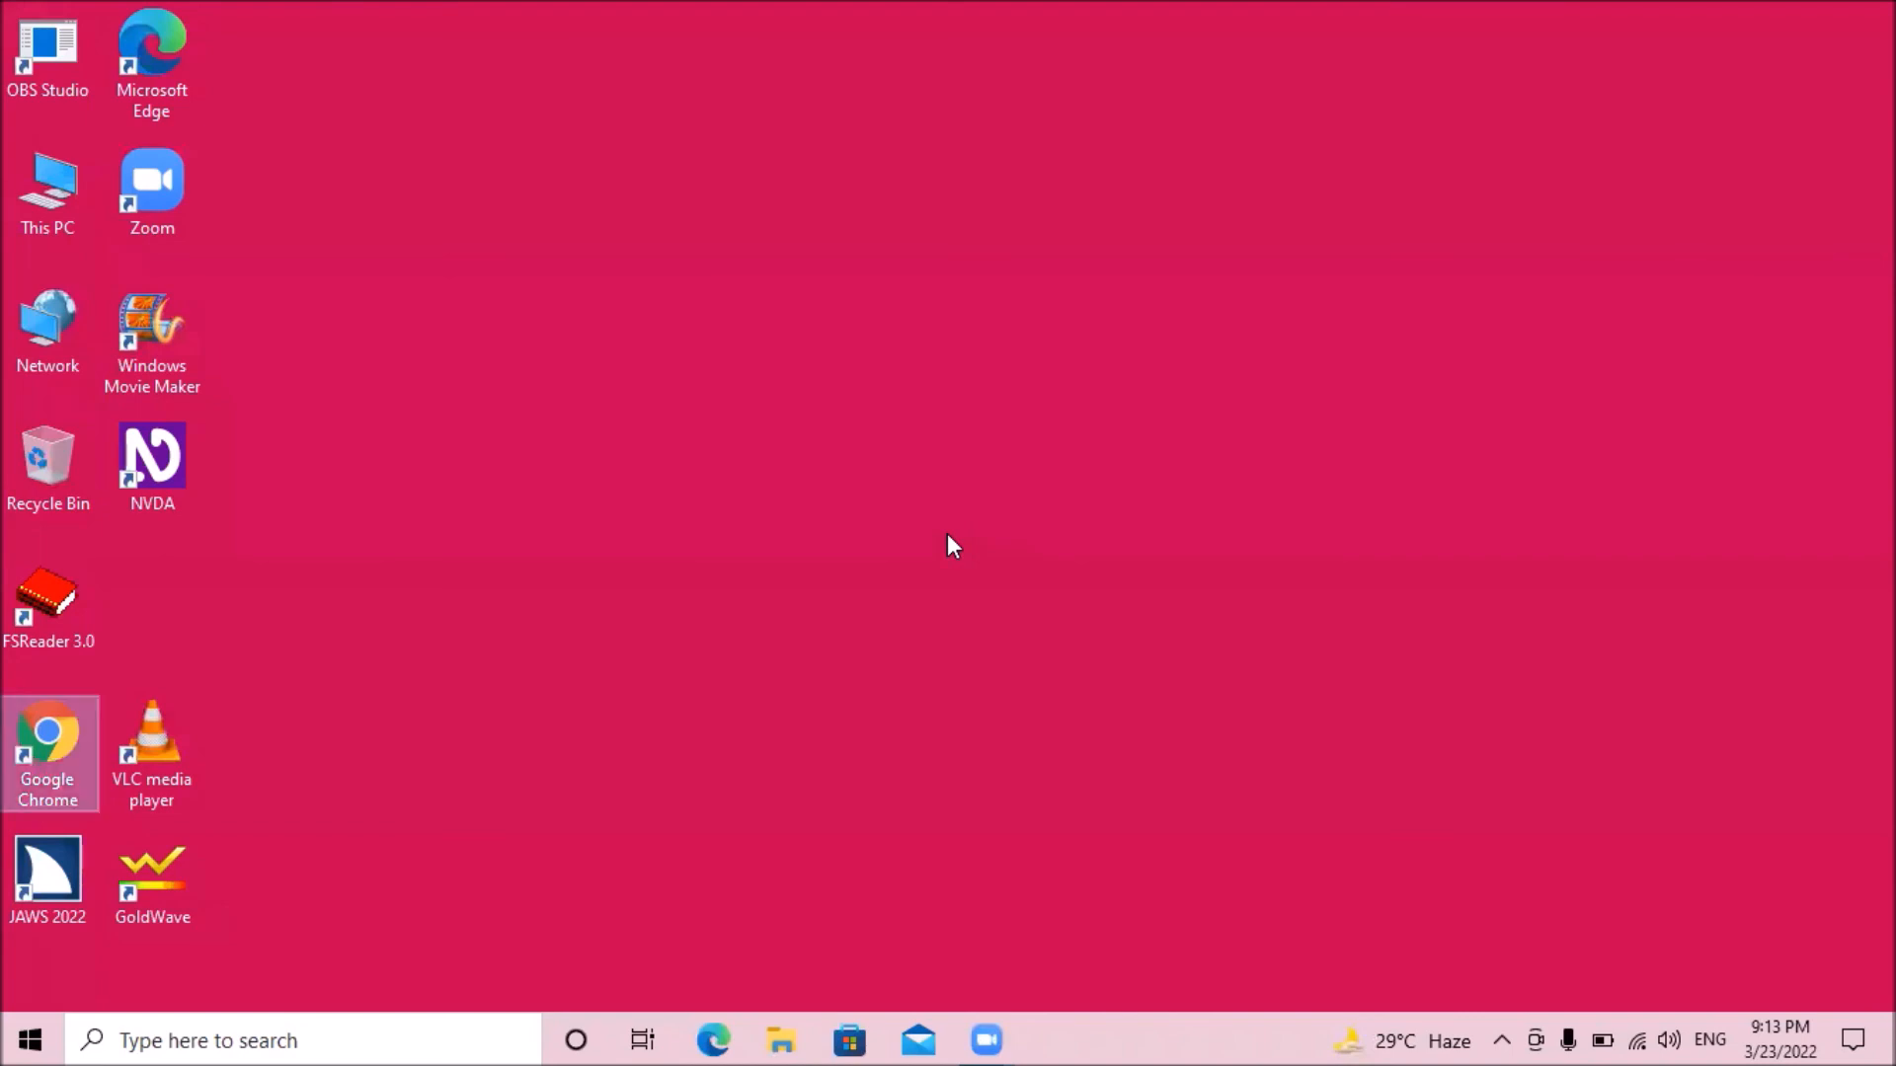
key(t)
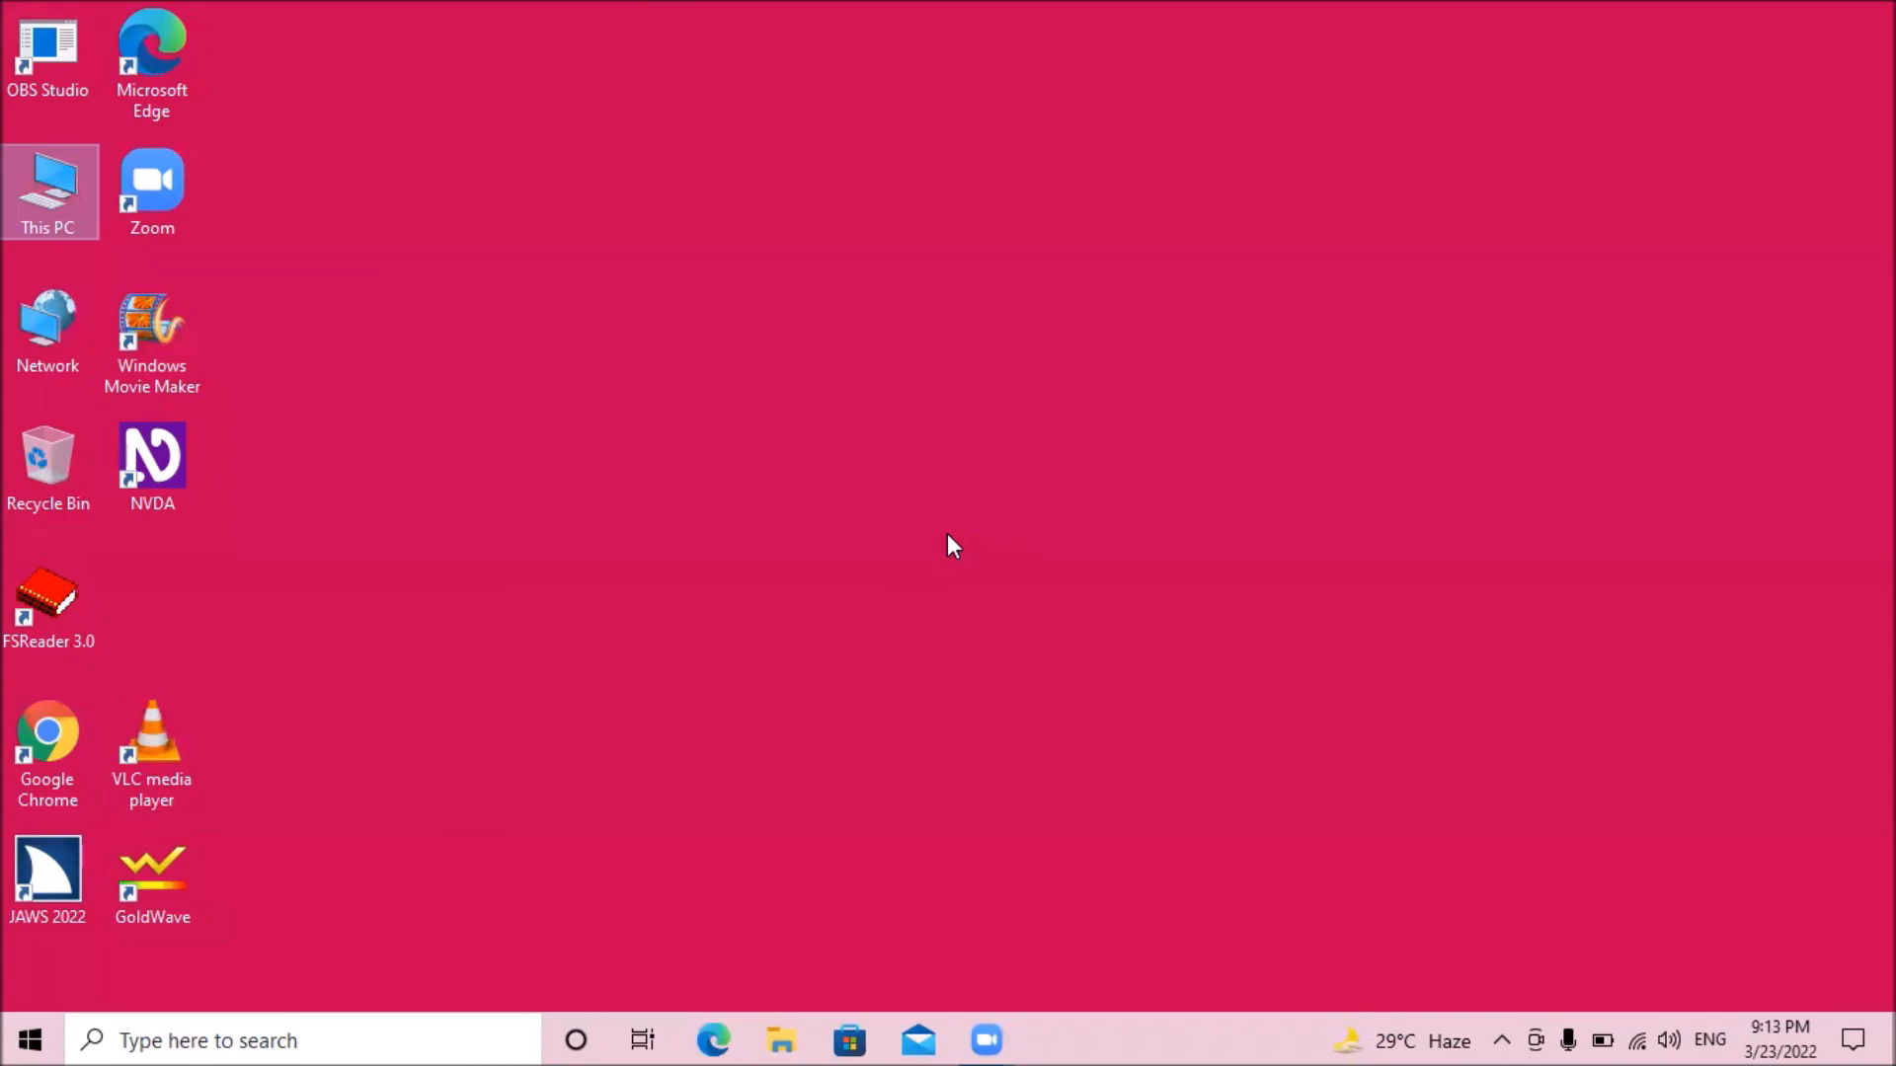
key(Return)
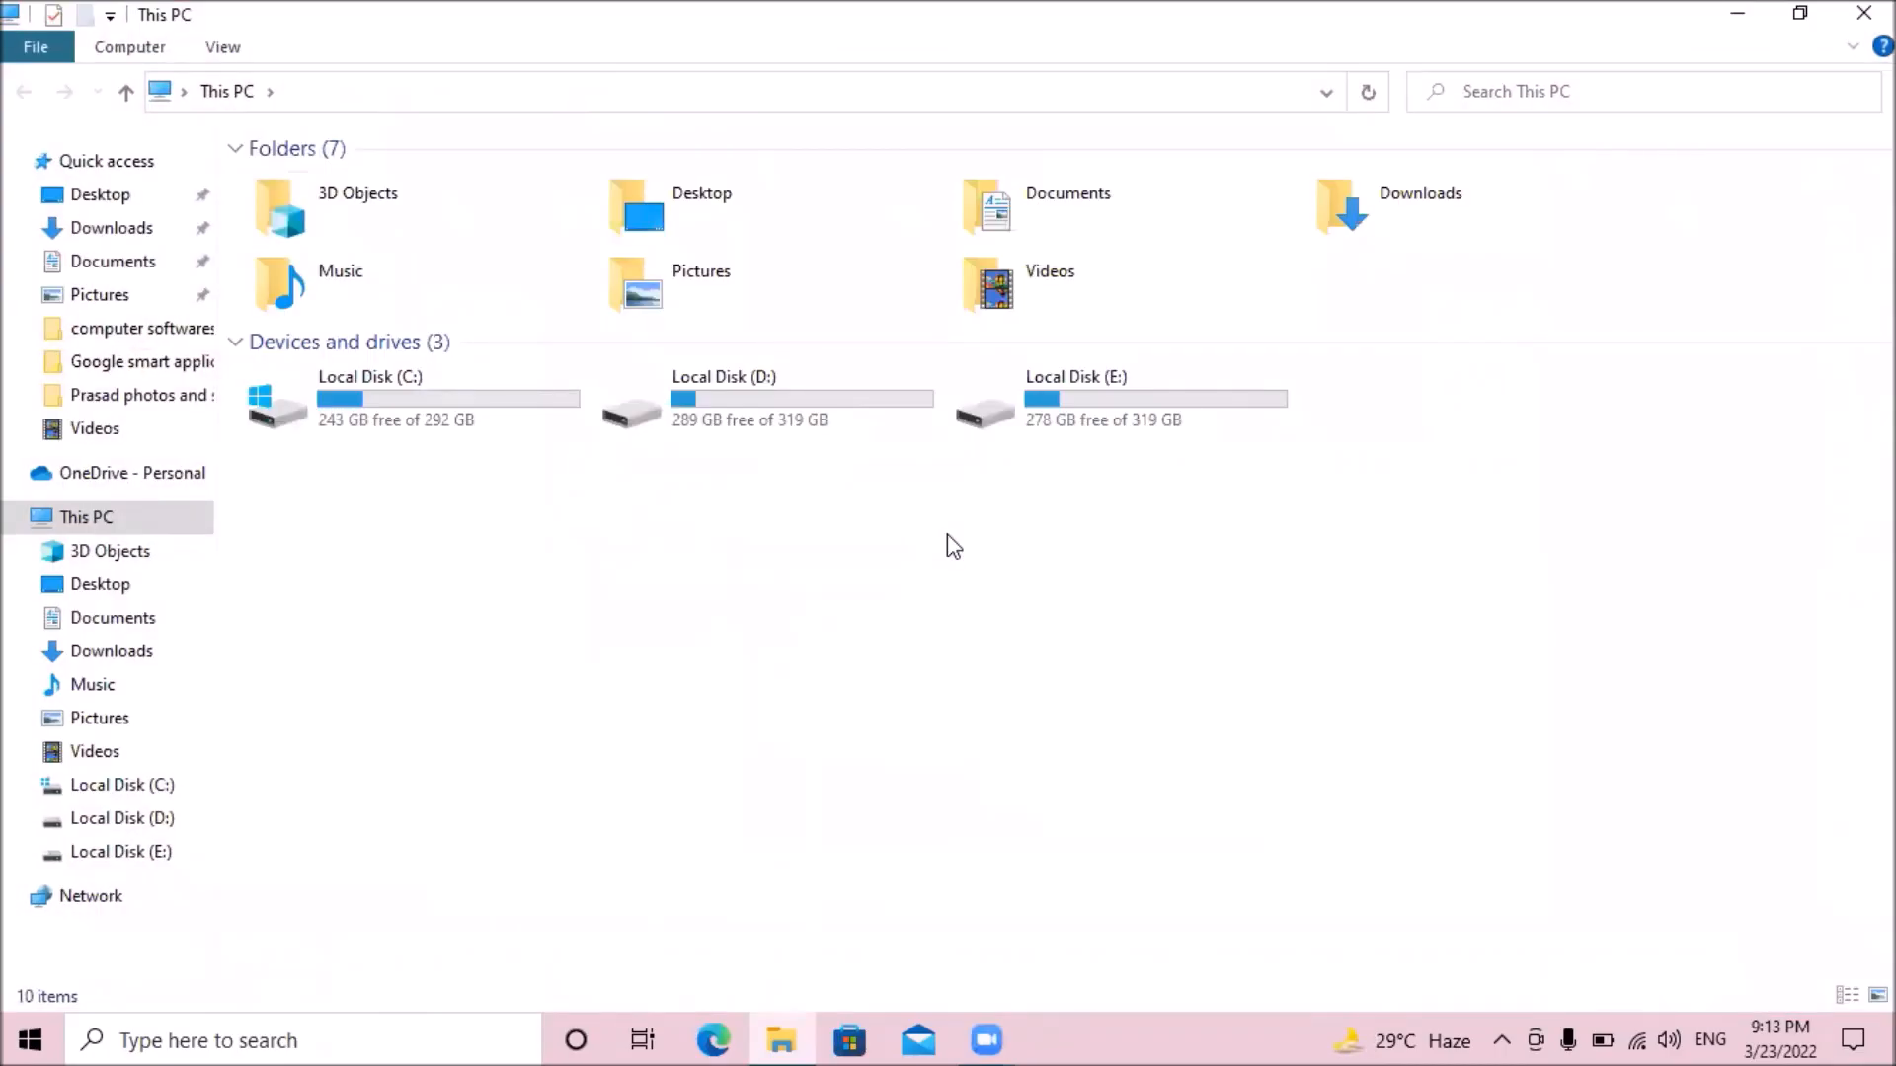
key(d)
key(d)
key(d)
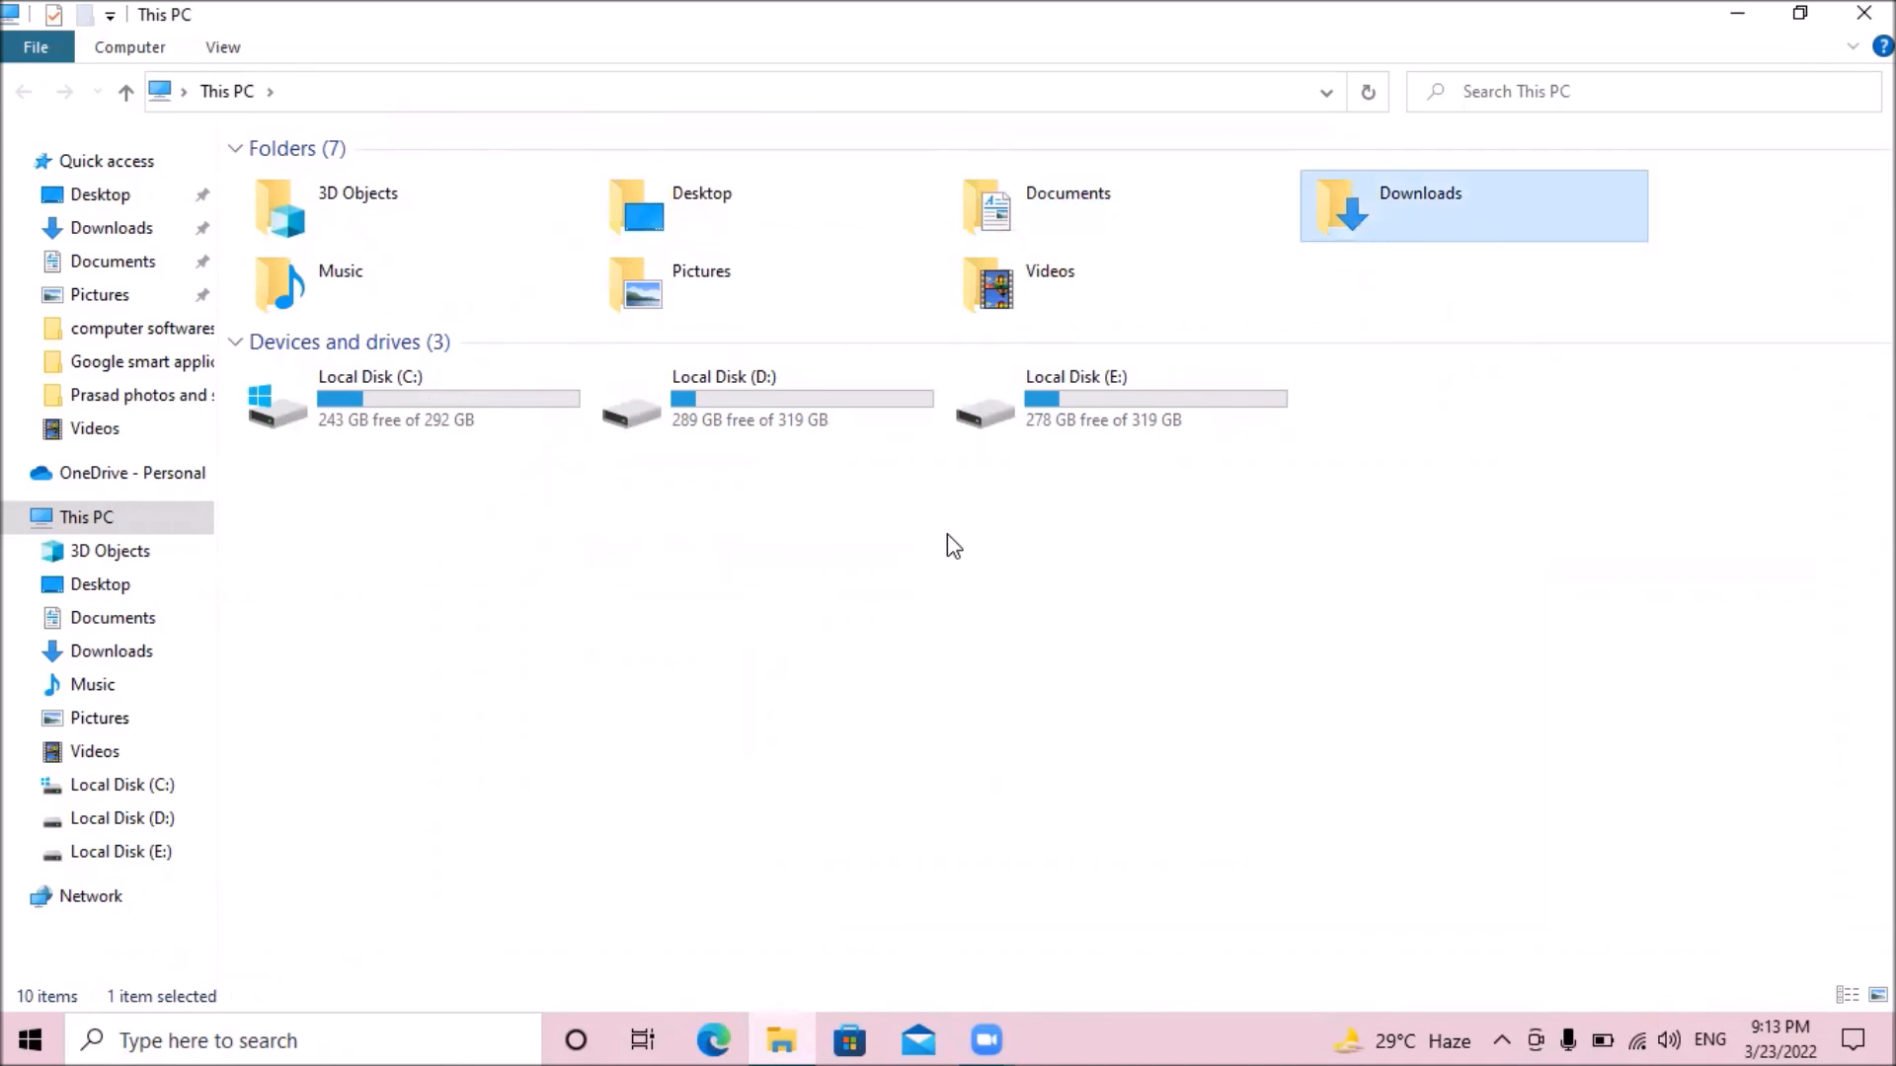
key(Return)
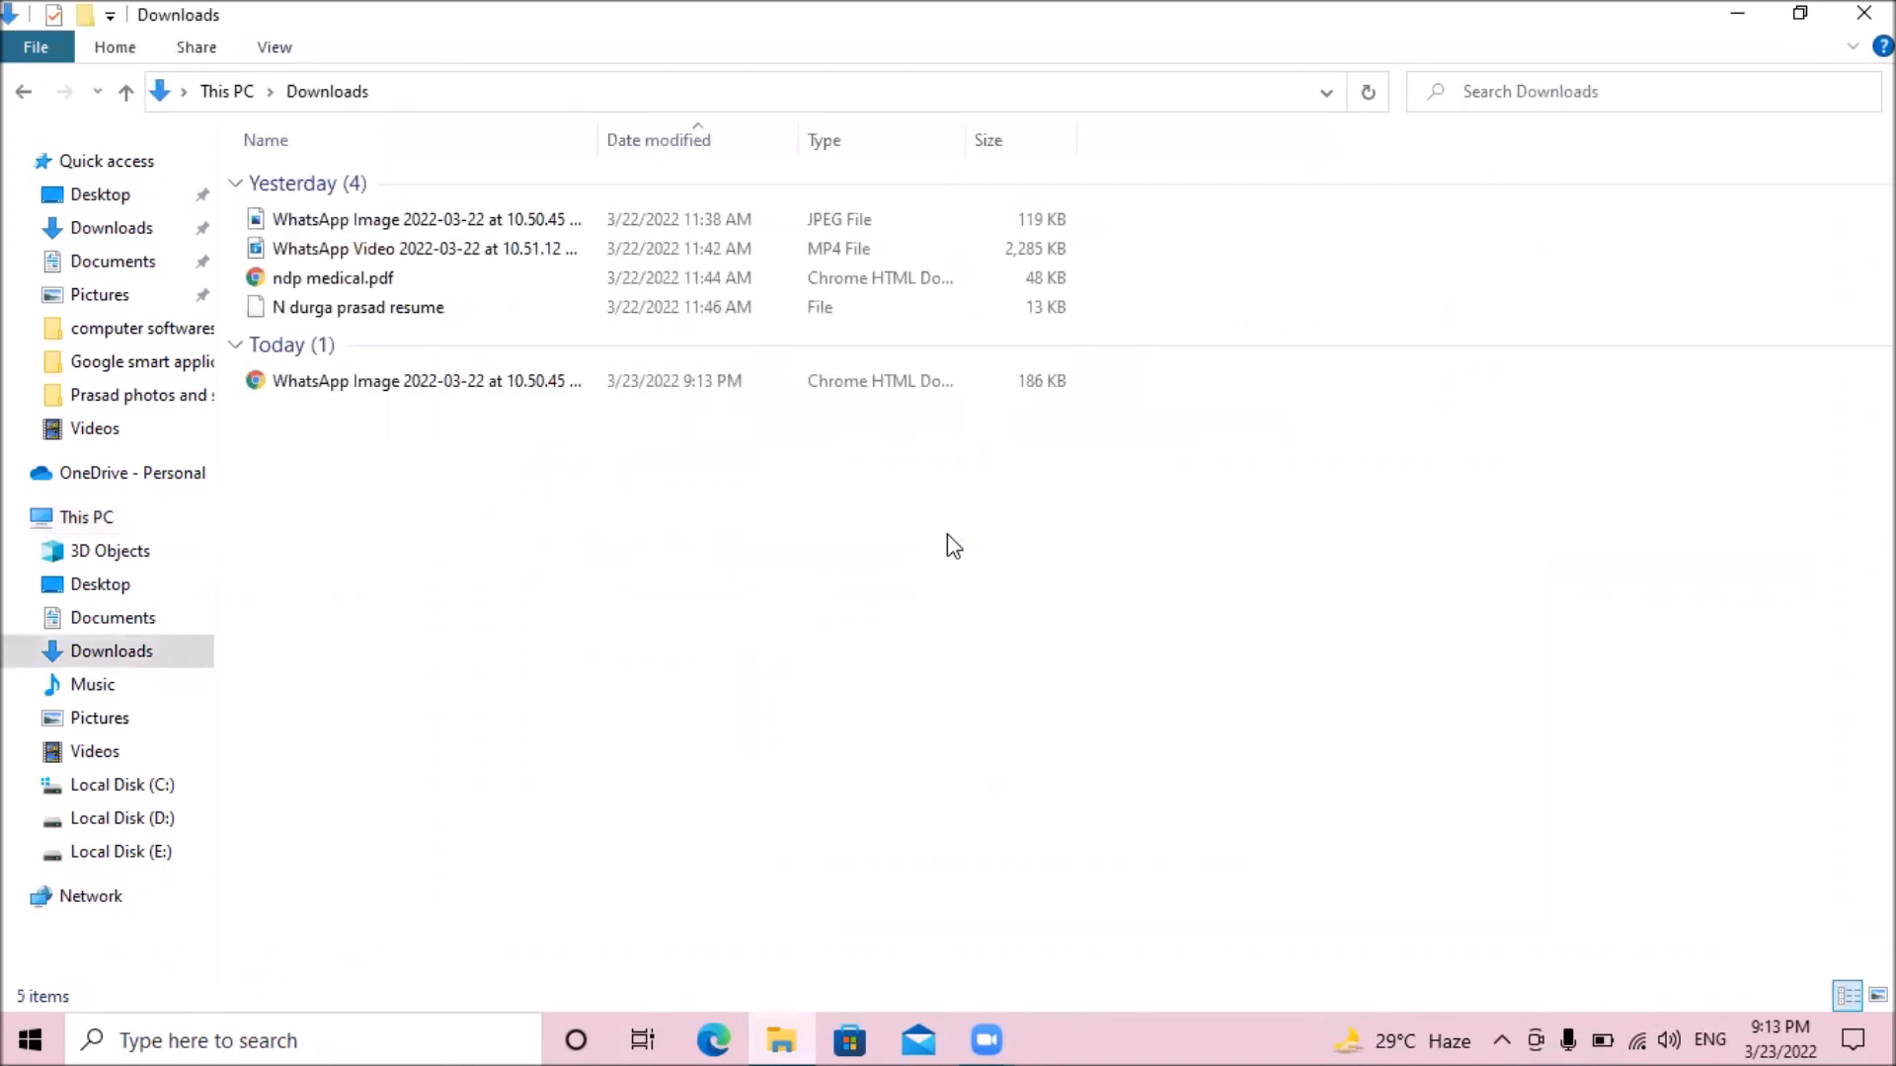
- Go through the Downloads file list to the newly downloaded WhatsApp Image PDF
key(Down)
key(Down)
key(Down)
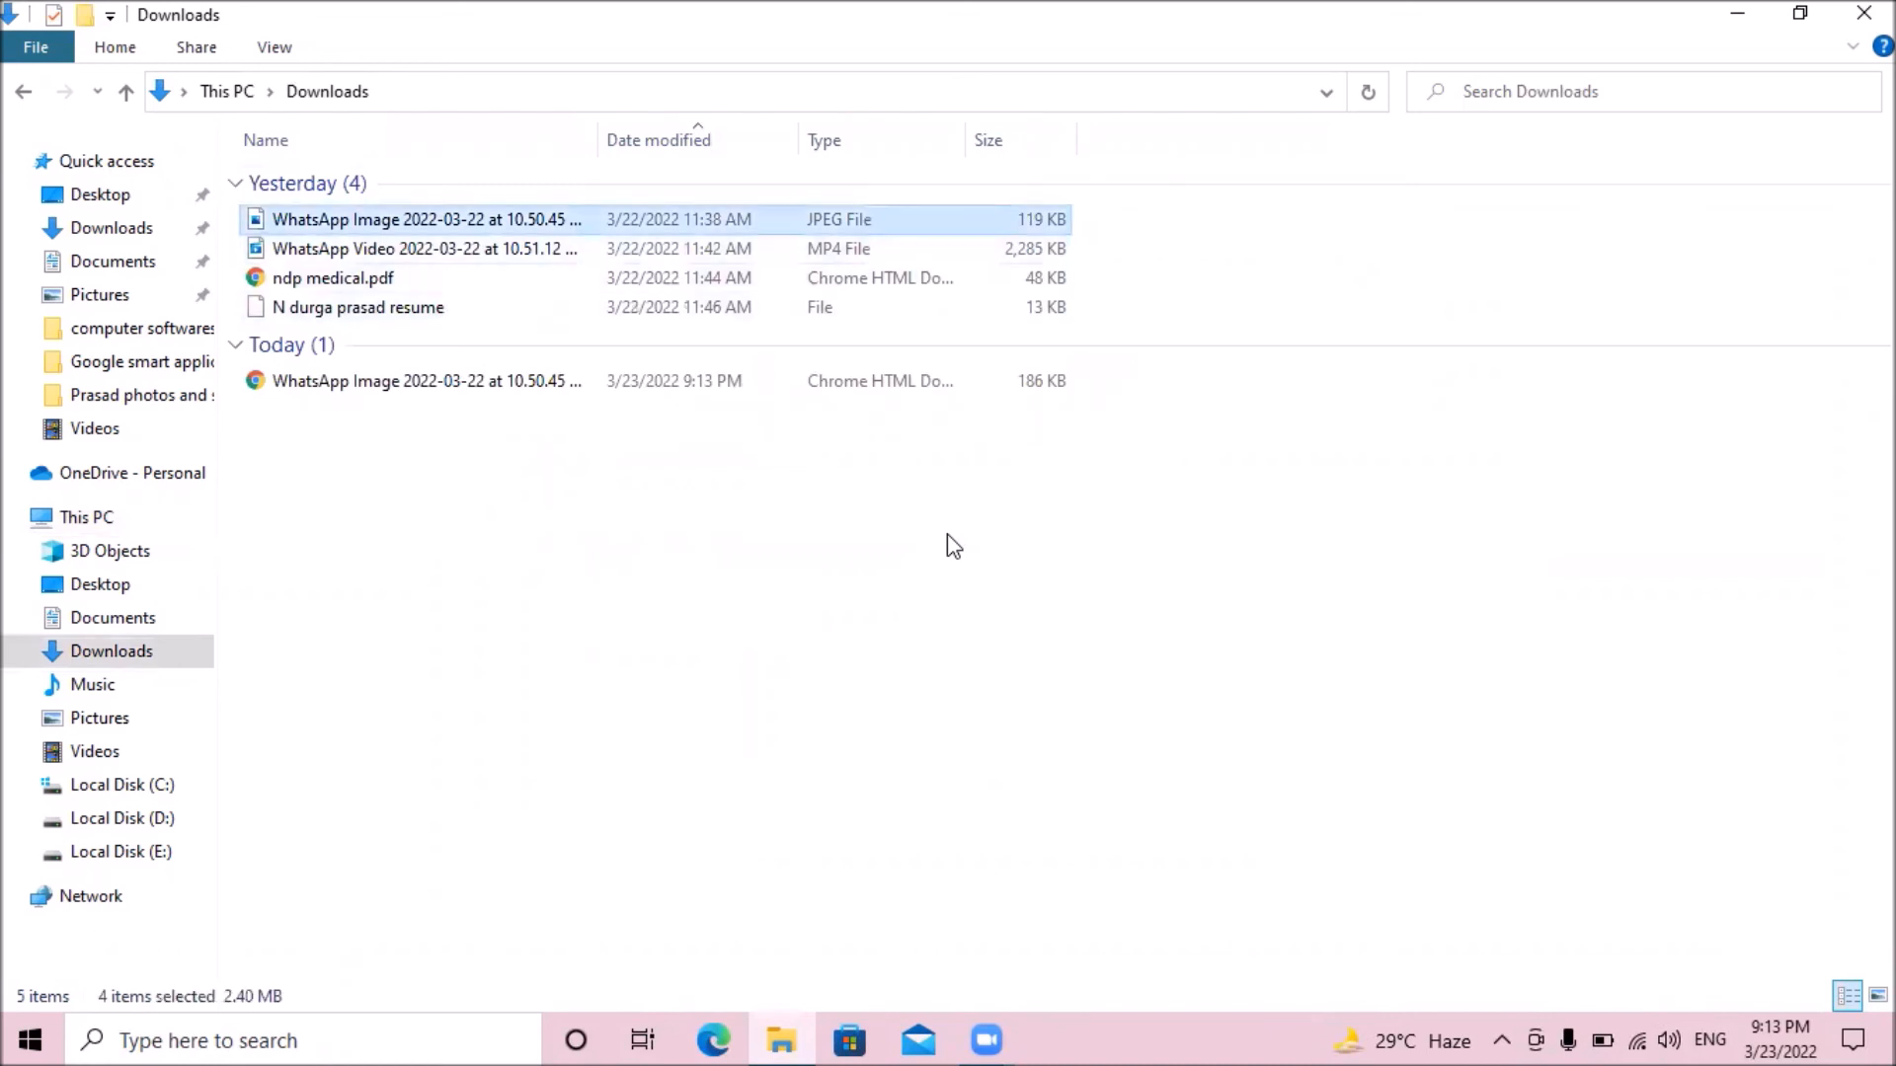
key(Down)
key(Down)
key(Down)
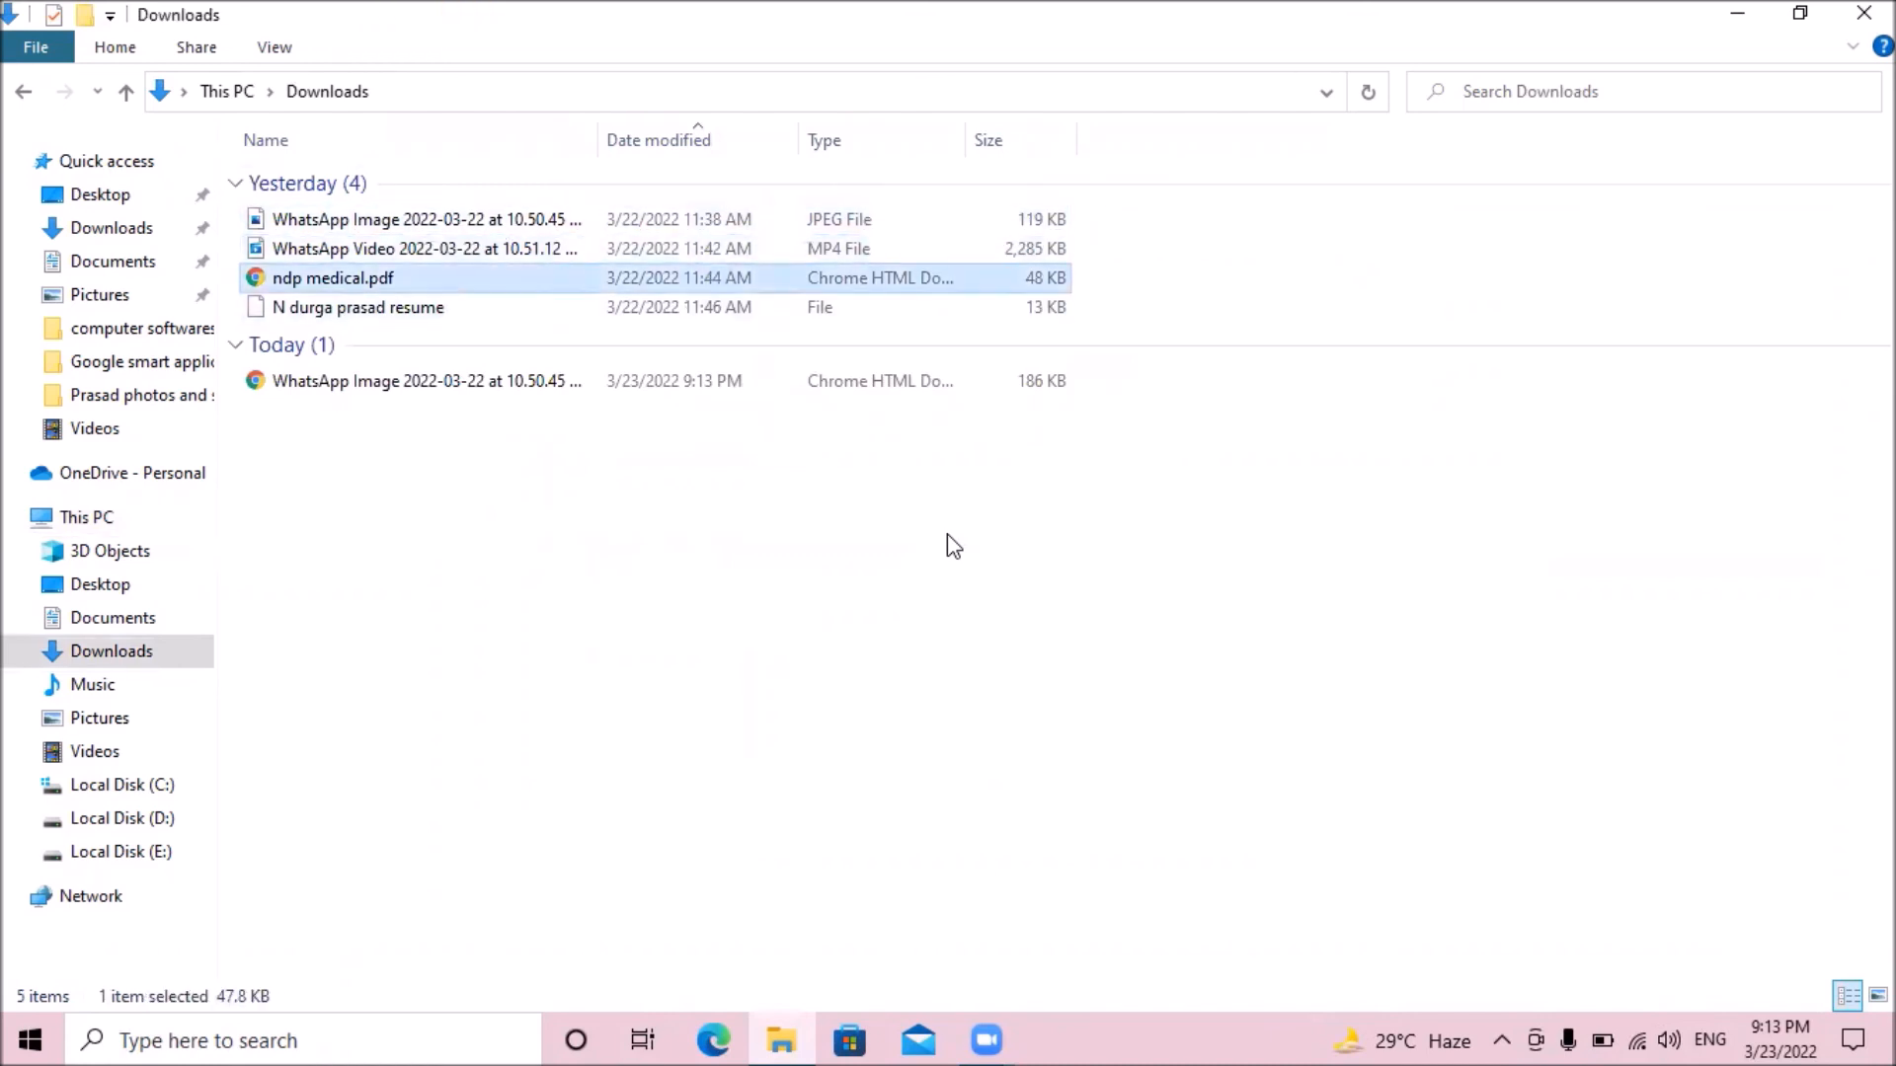